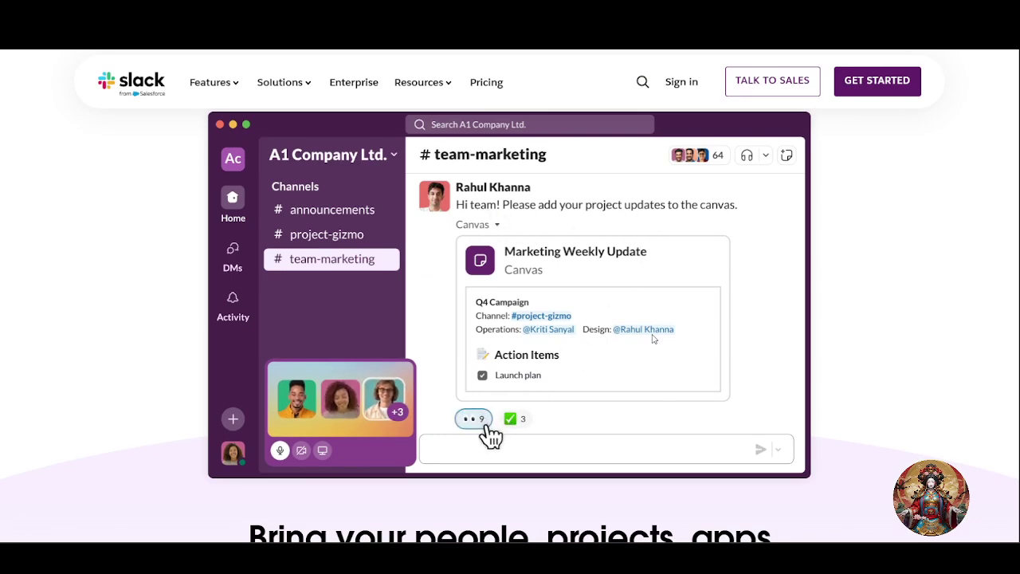
- Look through the Slack homepage's sections on collaboration, project management and integrations
{"action": "scroll", "coordinate": [654, 338], "scroll_direction": "down", "scroll_amount": 1}
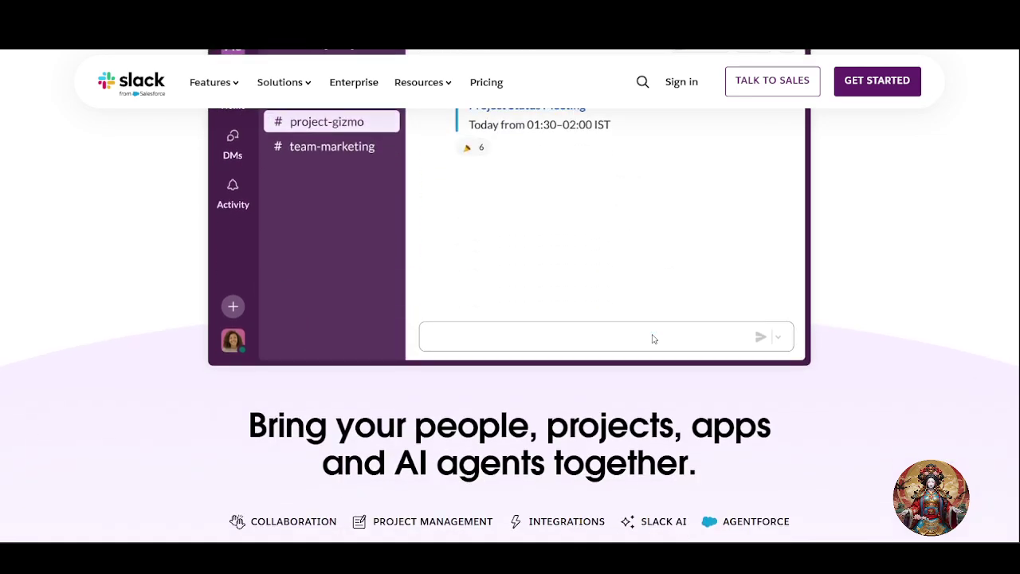
{"action": "scroll", "coordinate": [654, 339], "scroll_direction": "down", "scroll_amount": 1}
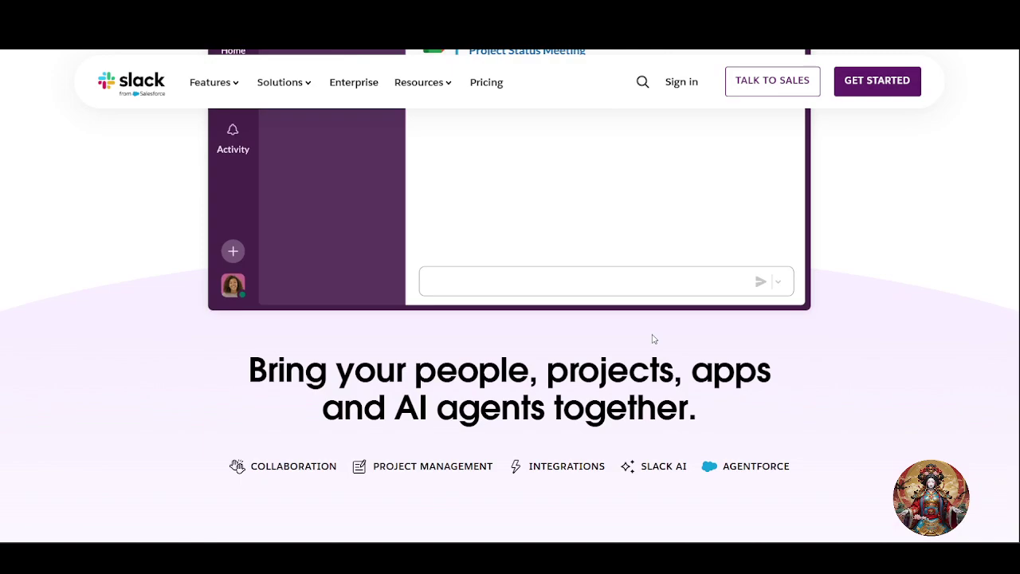
{"action": "scroll", "coordinate": [652, 339], "scroll_direction": "down", "scroll_amount": 7}
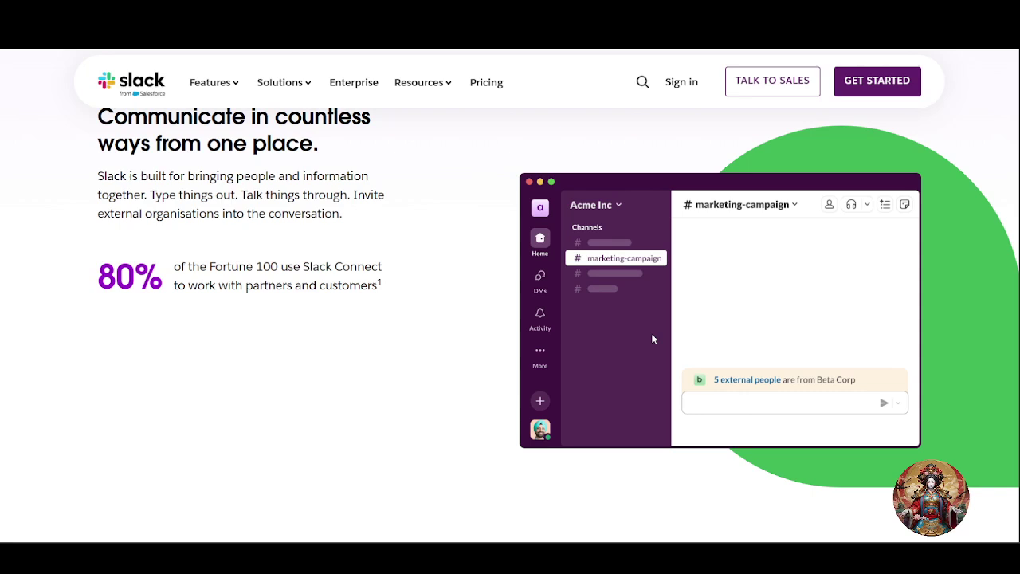
{"action": "scroll", "coordinate": [651, 339], "scroll_direction": "down", "scroll_amount": 1}
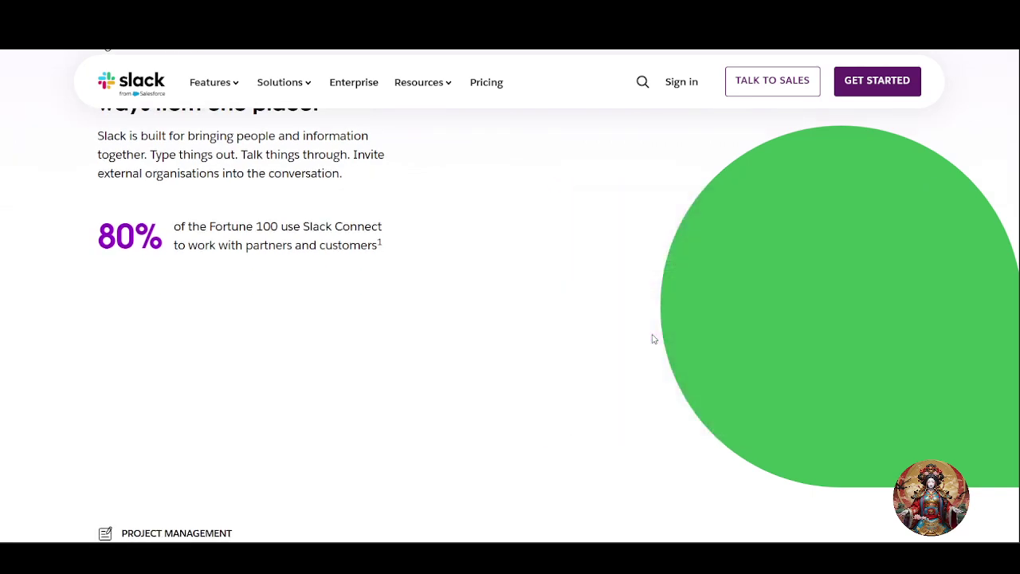
{"action": "scroll", "coordinate": [652, 339], "scroll_direction": "down", "scroll_amount": 1}
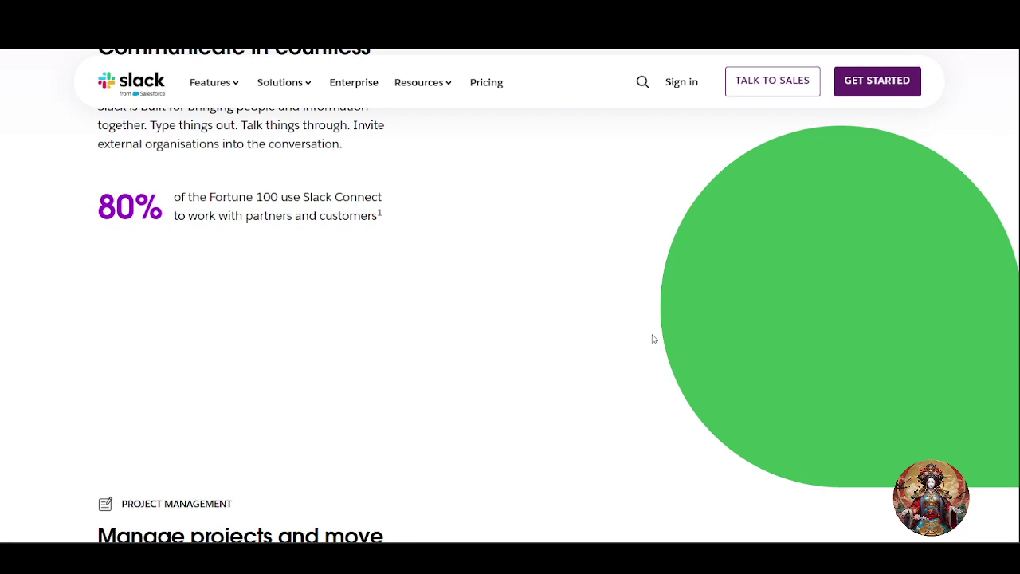
{"action": "scroll", "coordinate": [652, 339], "scroll_direction": "down", "scroll_amount": 1}
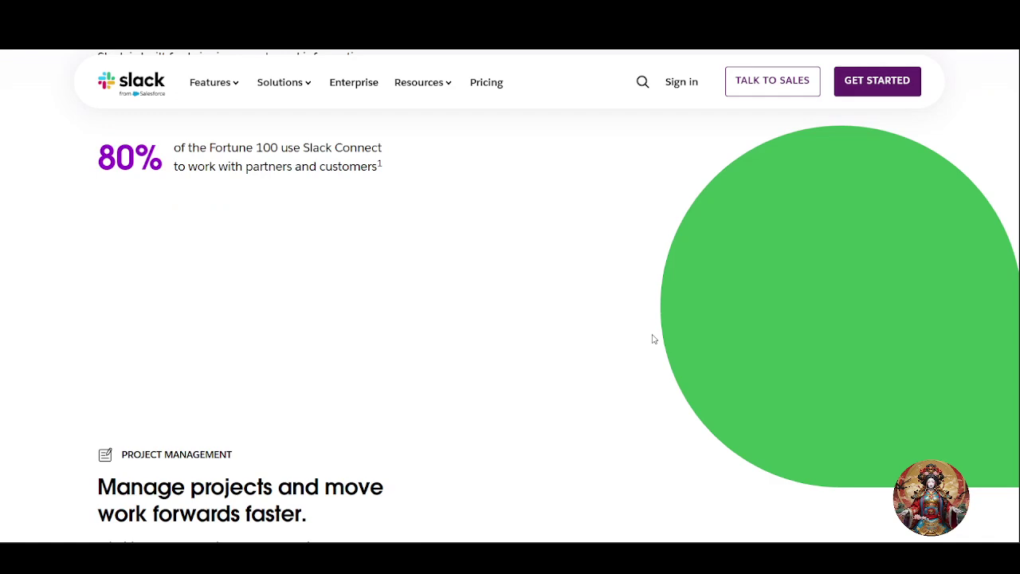
{"action": "scroll", "coordinate": [652, 338], "scroll_direction": "down", "scroll_amount": 4}
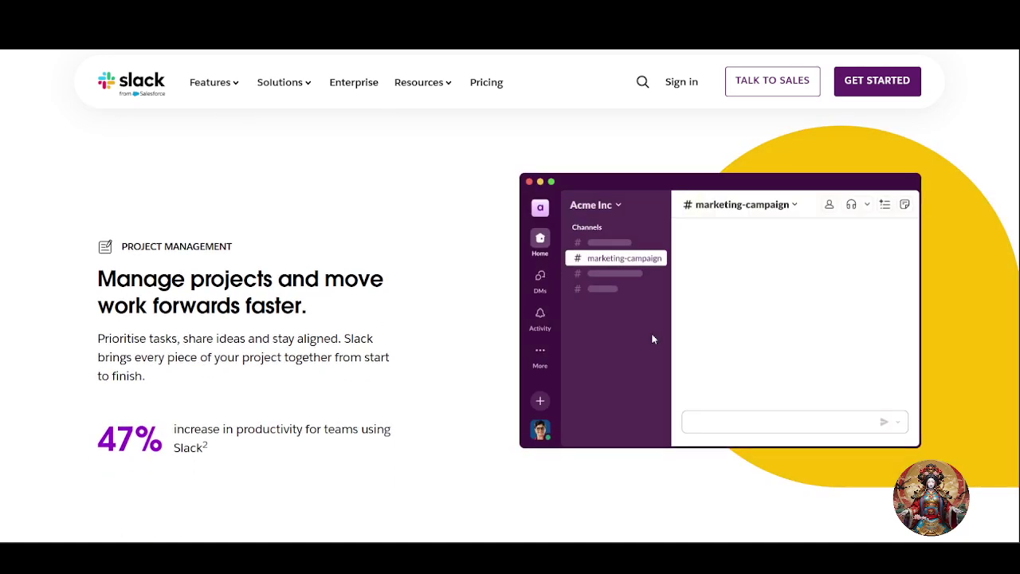
{"action": "scroll", "coordinate": [652, 339], "scroll_direction": "down", "scroll_amount": 1}
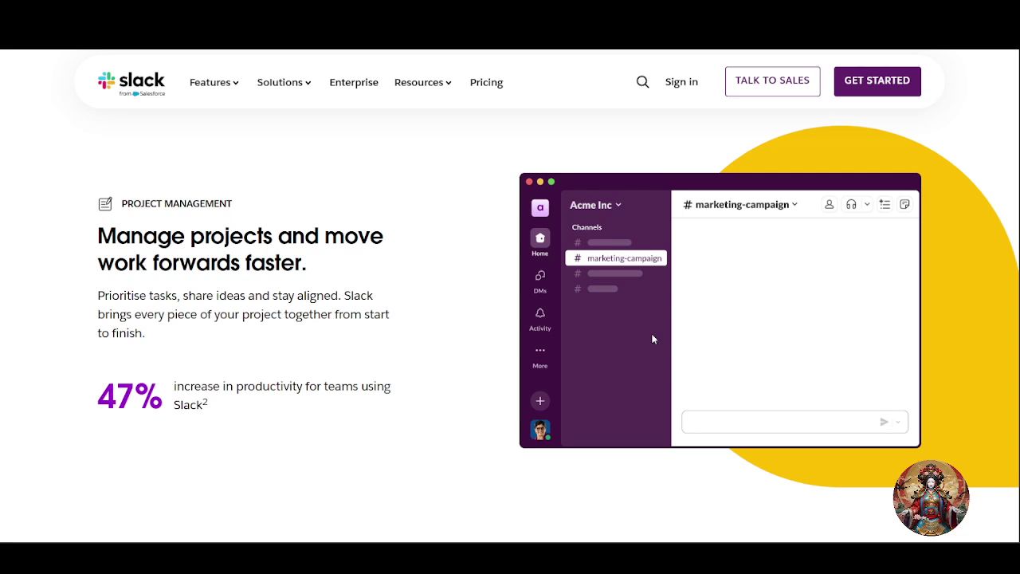
{"action": "scroll", "coordinate": [652, 339], "scroll_direction": "down", "scroll_amount": 8}
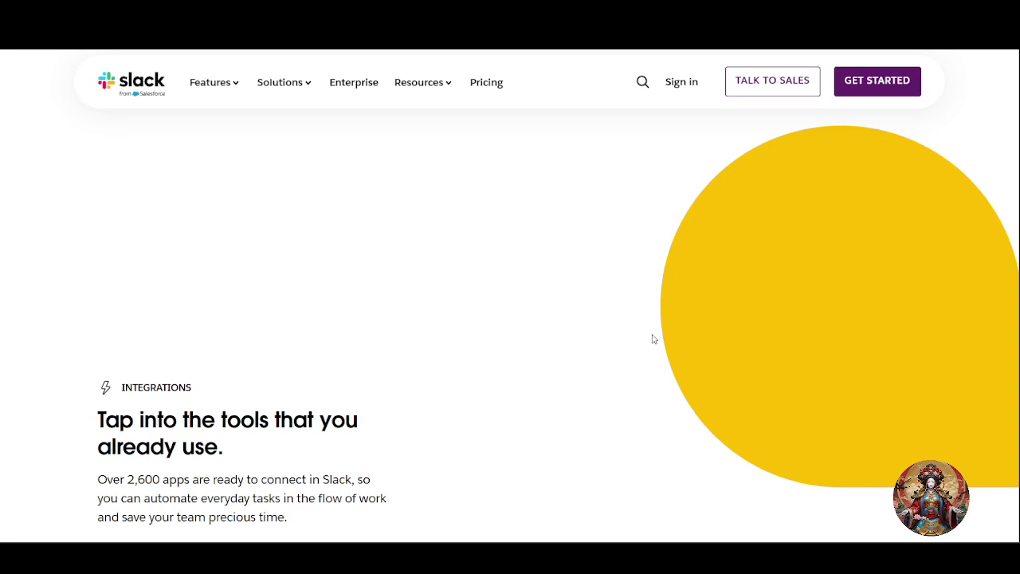
{"action": "scroll", "coordinate": [652, 339], "scroll_direction": "down", "scroll_amount": 1}
{"action": "scroll", "coordinate": [652, 339], "scroll_direction": "down", "scroll_amount": 3}
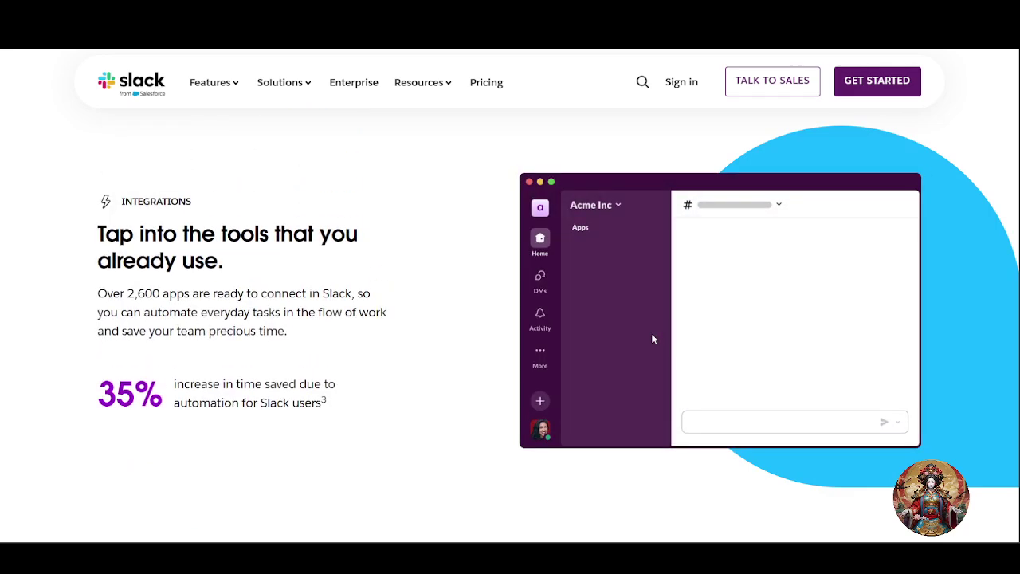
{"action": "scroll", "coordinate": [652, 339], "scroll_direction": "down", "scroll_amount": 3}
{"action": "scroll", "coordinate": [652, 339], "scroll_direction": "up", "scroll_amount": 10}
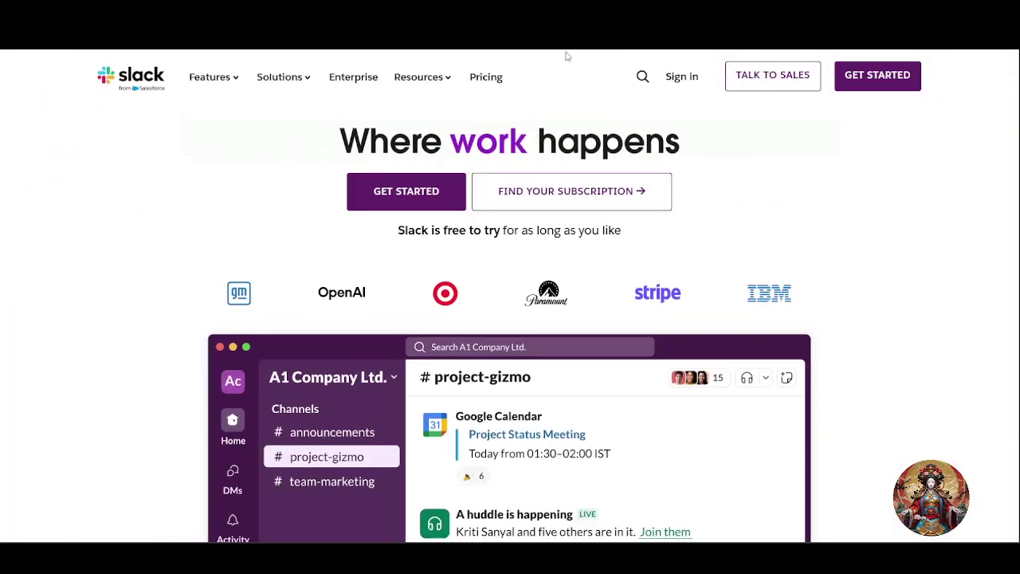
- Sign up for Slack with the first listed Google account and approve sharing its details
{"action": "left_click", "coordinate": [873, 74]}
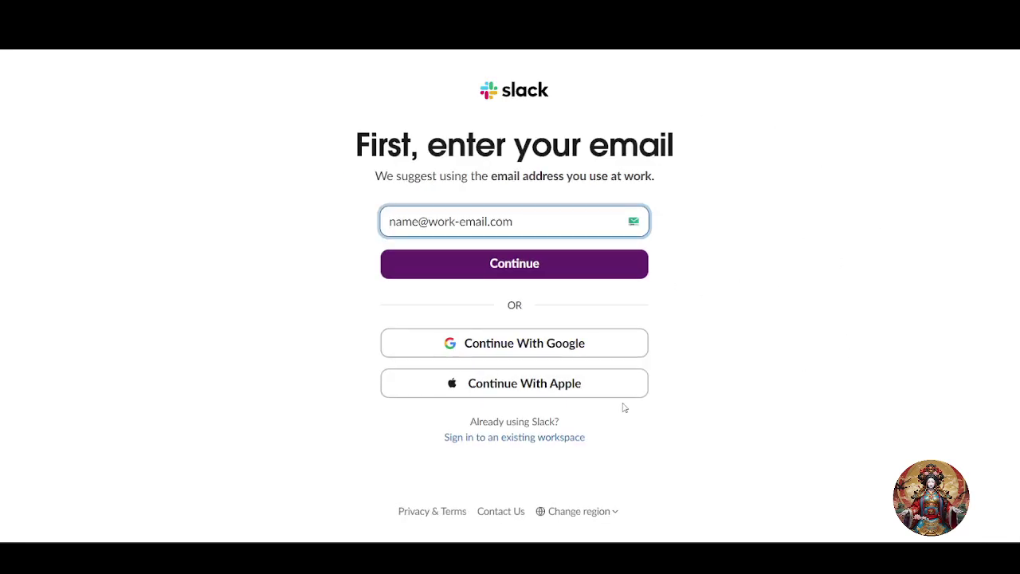
{"action": "left_click", "coordinate": [509, 222]}
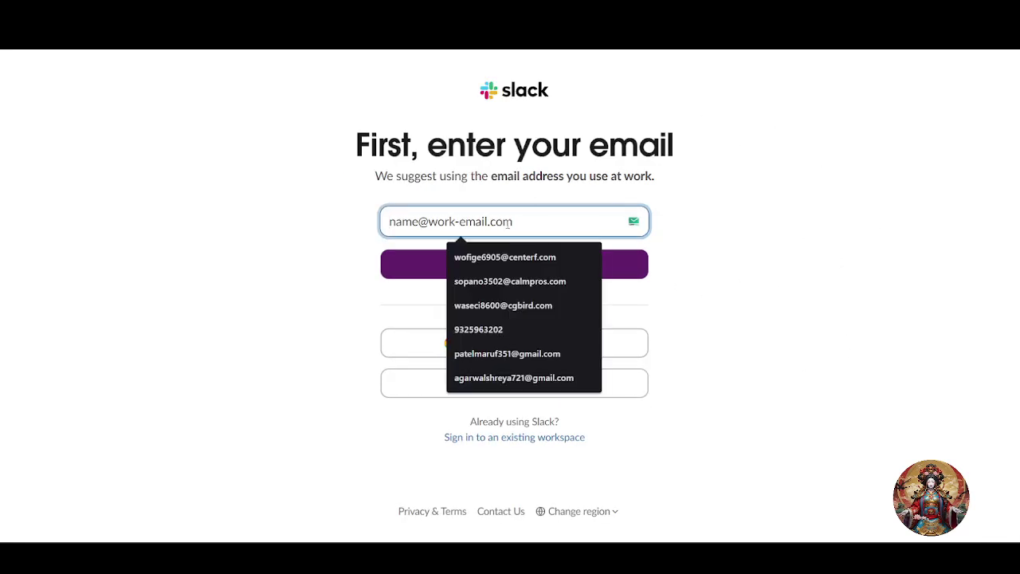
{"action": "left_click", "coordinate": [791, 243]}
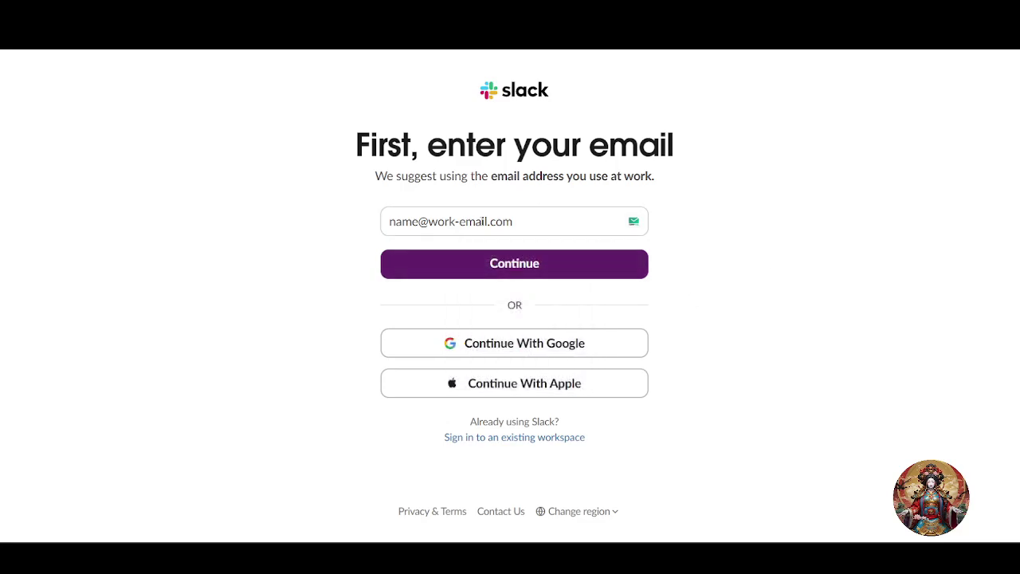
{"action": "left_click", "coordinate": [604, 361]}
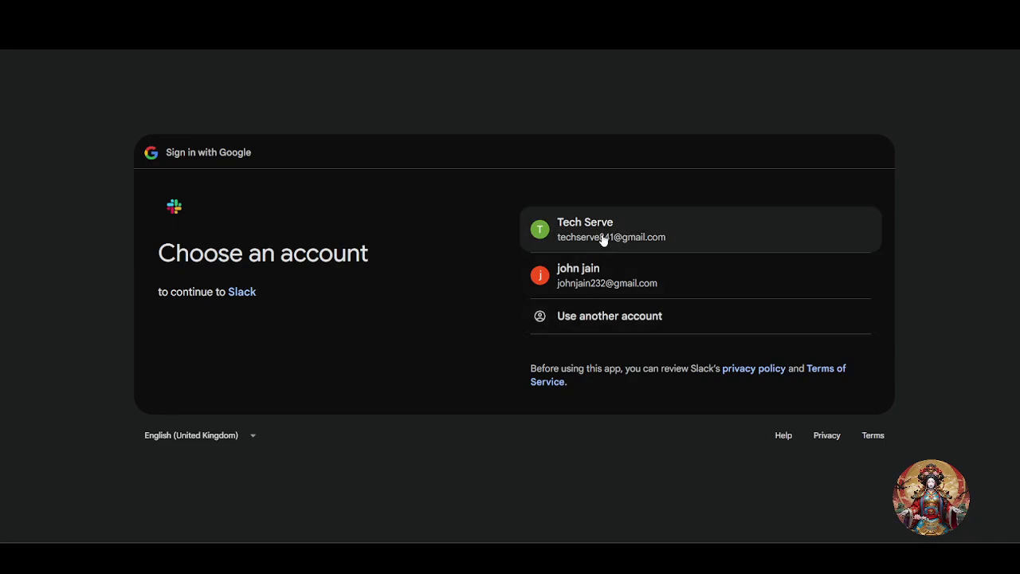
{"action": "left_click", "coordinate": [602, 233]}
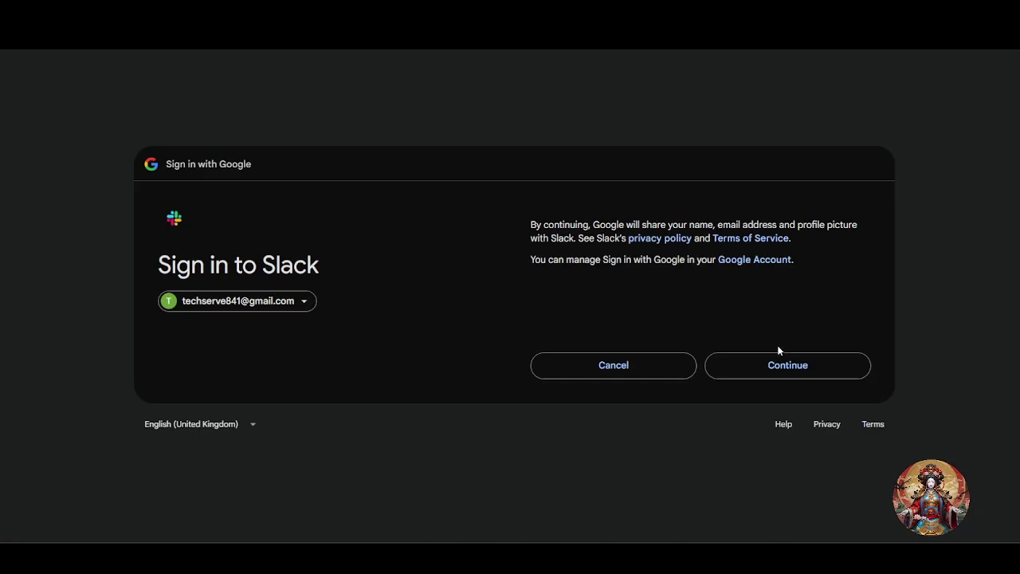
{"action": "left_click", "coordinate": [758, 379]}
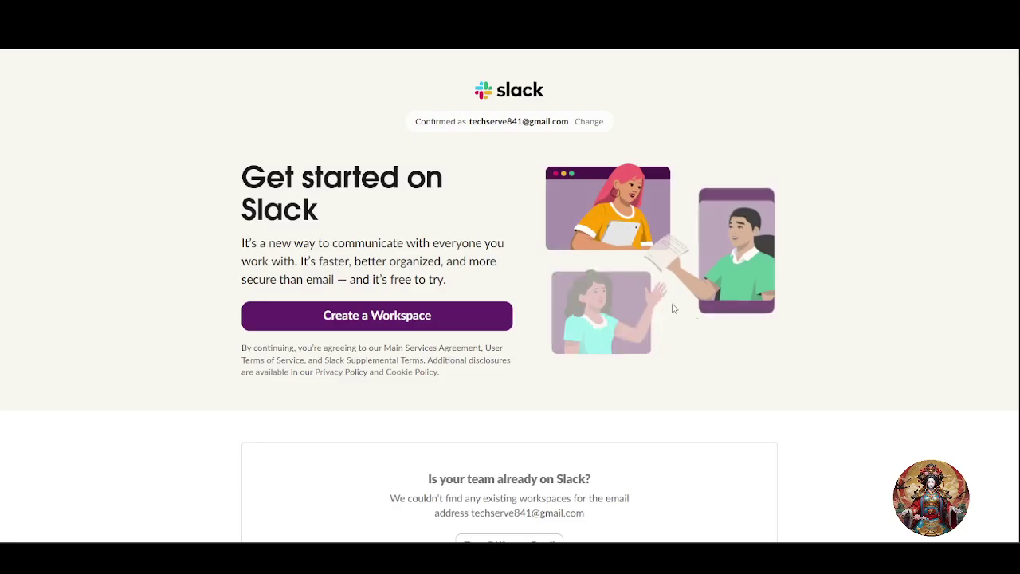
- Create a new Slack workspace with "it trail" as the company or team name
{"action": "scroll", "coordinate": [372, 263], "scroll_direction": "down", "scroll_amount": 2}
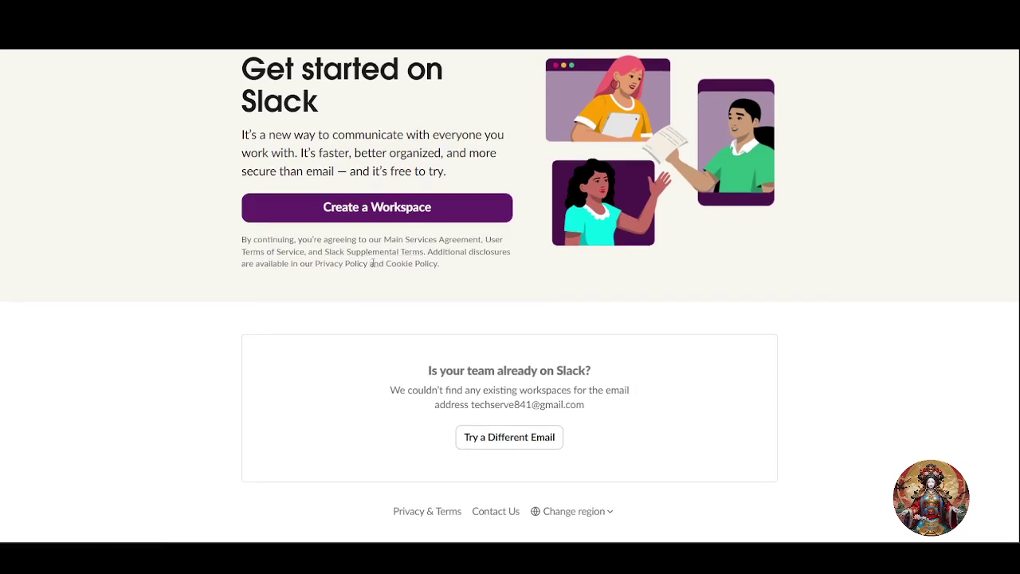
{"action": "left_click", "coordinate": [341, 214]}
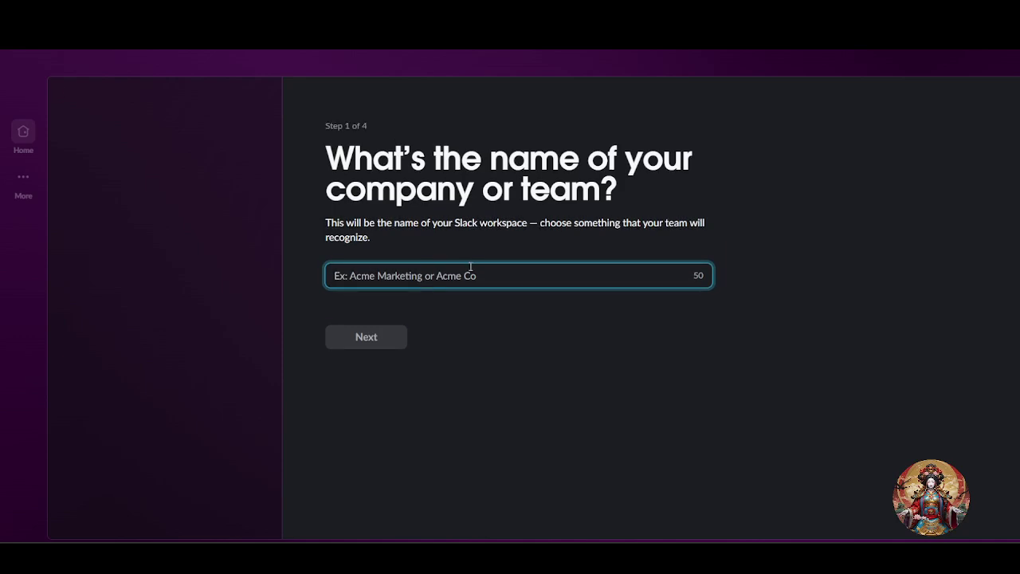
{"action": "type", "text": "it trail"}
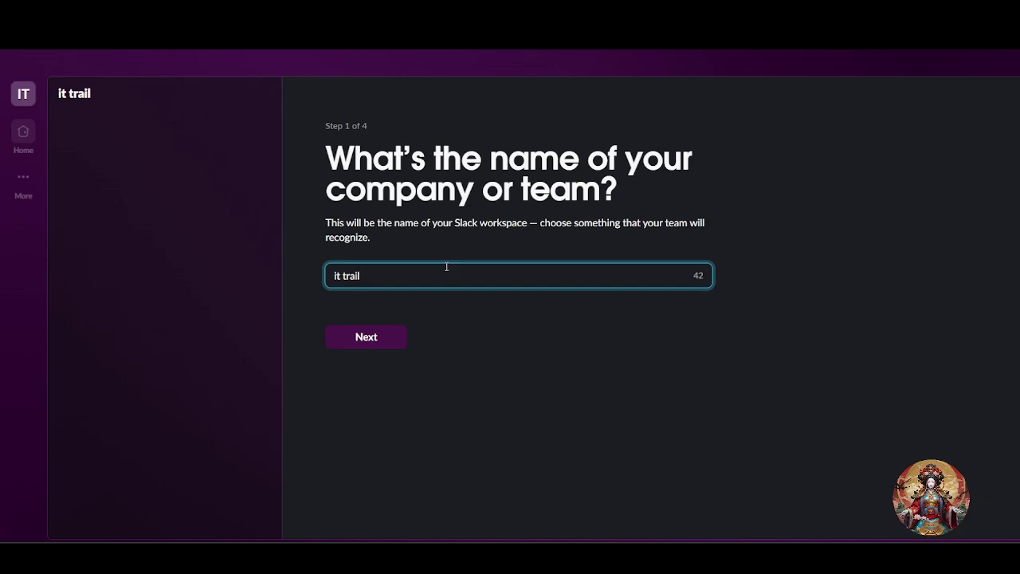
{"action": "left_click", "coordinate": [347, 341]}
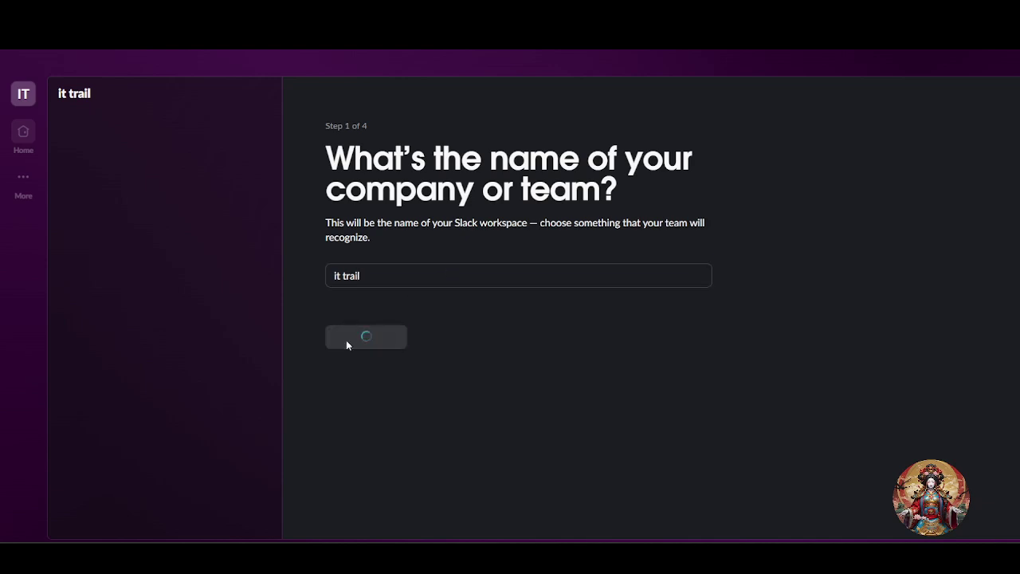
{"action": "scroll", "coordinate": [476, 380], "scroll_direction": "down", "scroll_amount": 1}
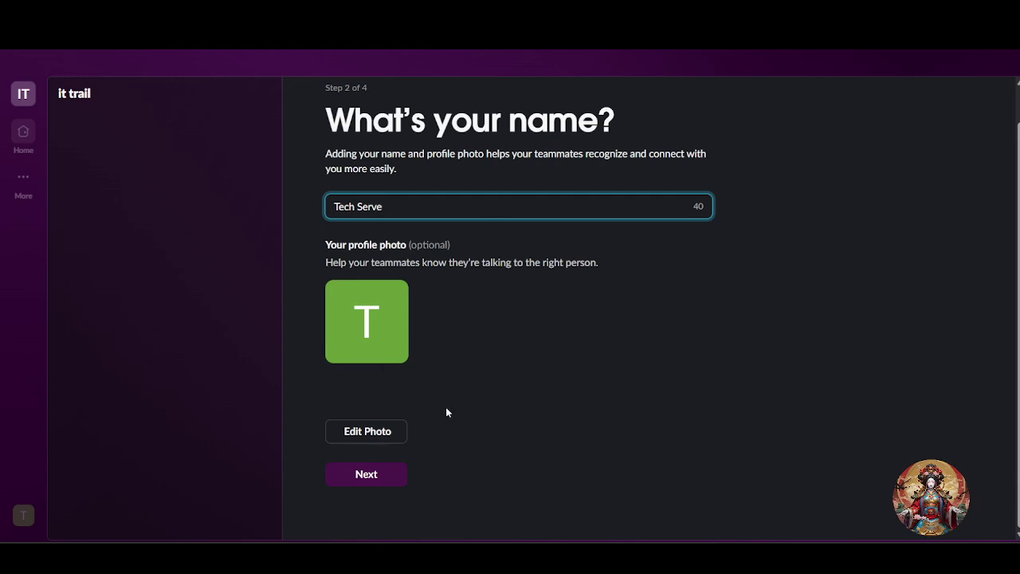
{"action": "left_click", "coordinate": [384, 442]}
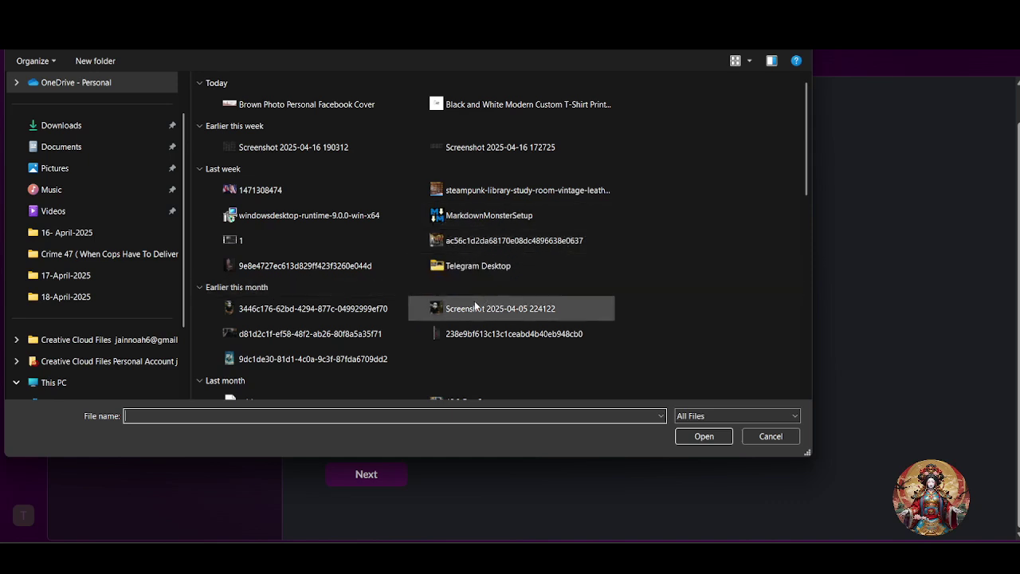
{"action": "left_click", "coordinate": [507, 236]}
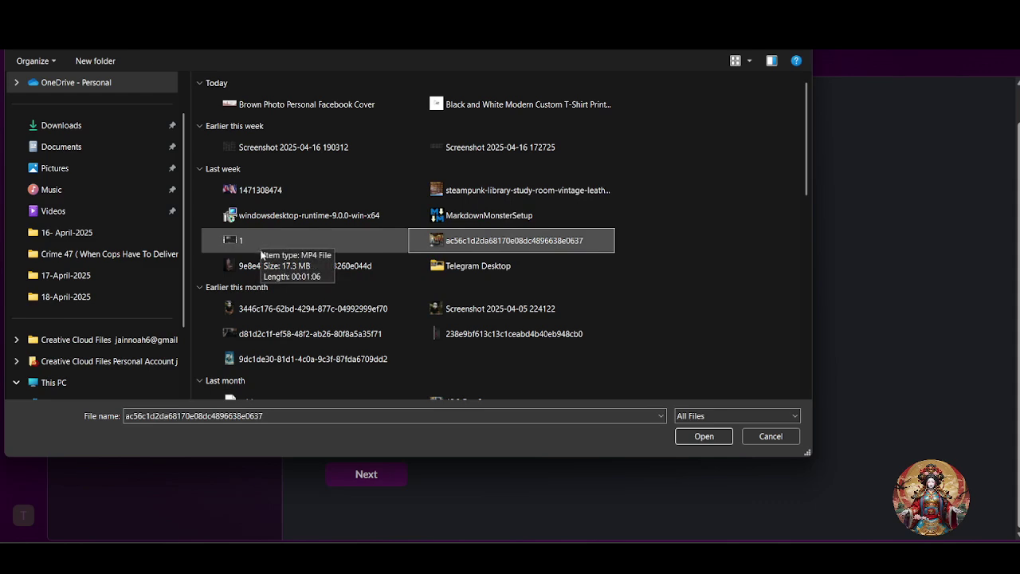
{"action": "left_click", "coordinate": [285, 190]}
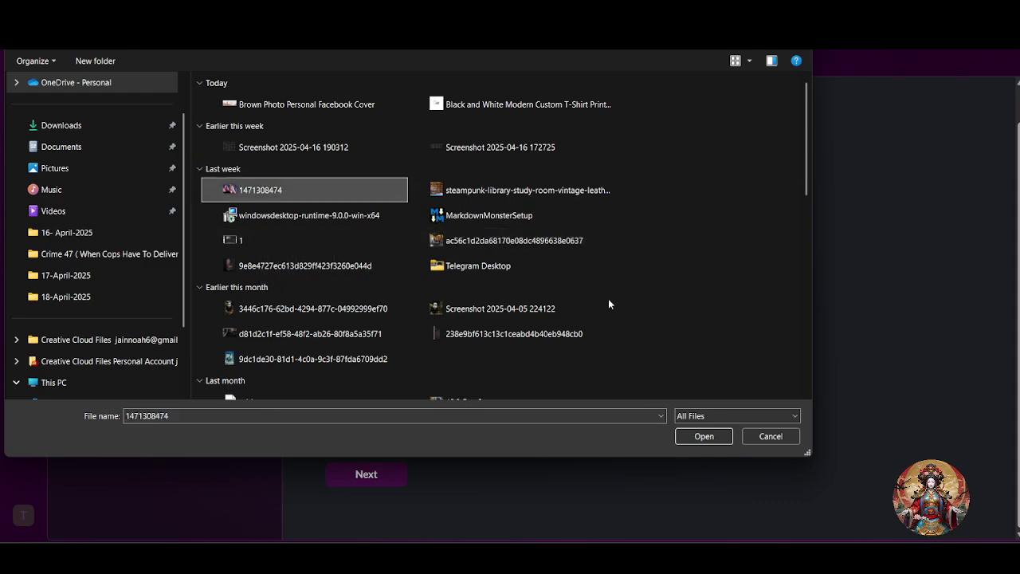
{"action": "left_click", "coordinate": [703, 436]}
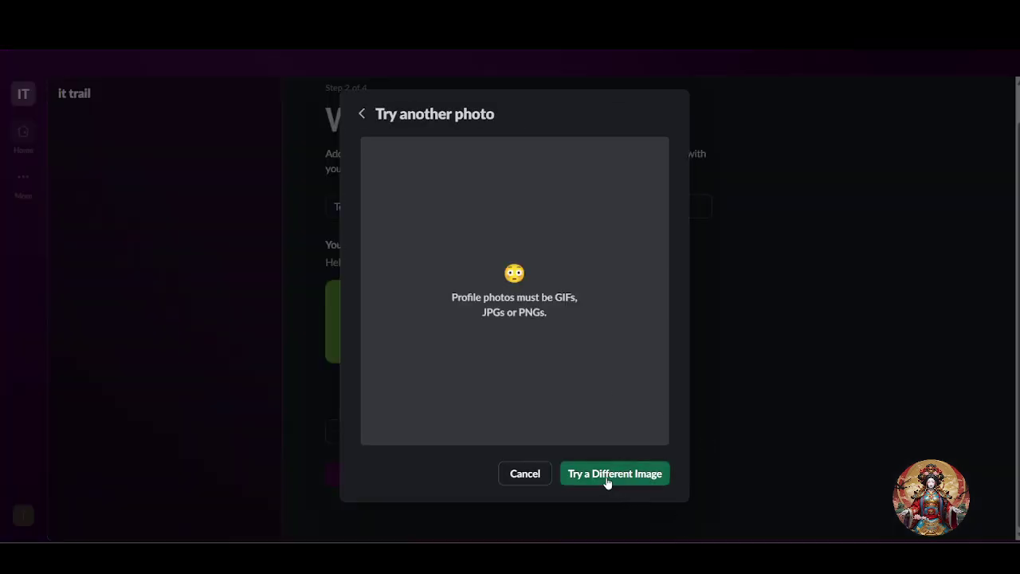
{"action": "left_click", "coordinate": [545, 478]}
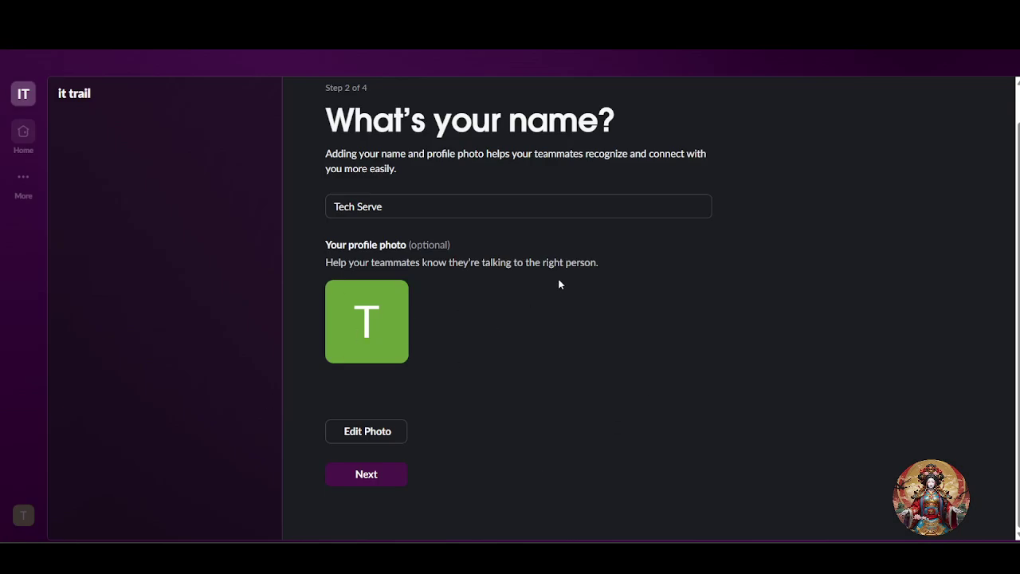
- Replace the profile's full name with "maker" and continue to the team invitation stage
{"action": "triple_click", "coordinate": [408, 208]}
{"action": "key", "text": "BackSpace"}
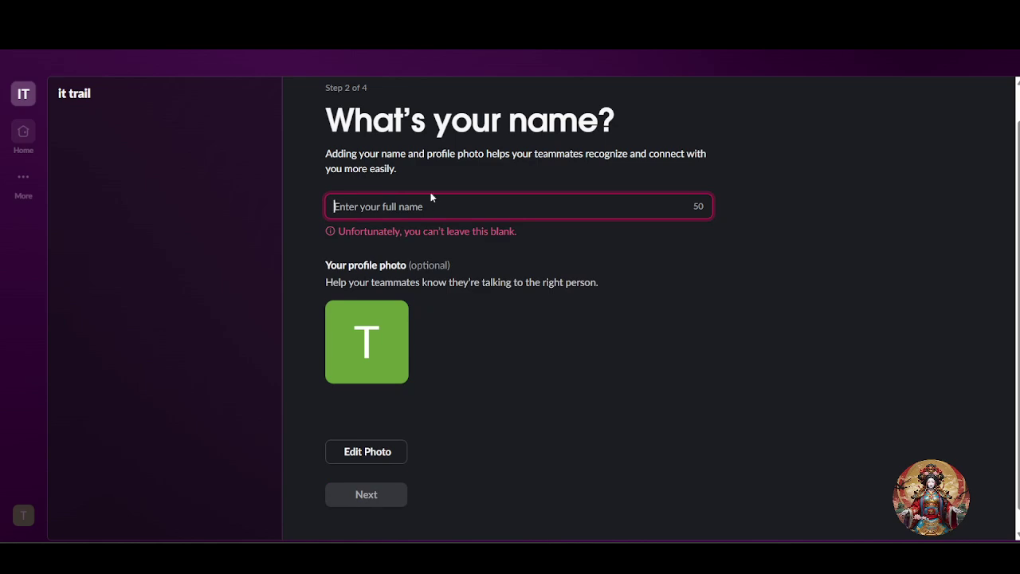
{"action": "type", "text": "maker"}
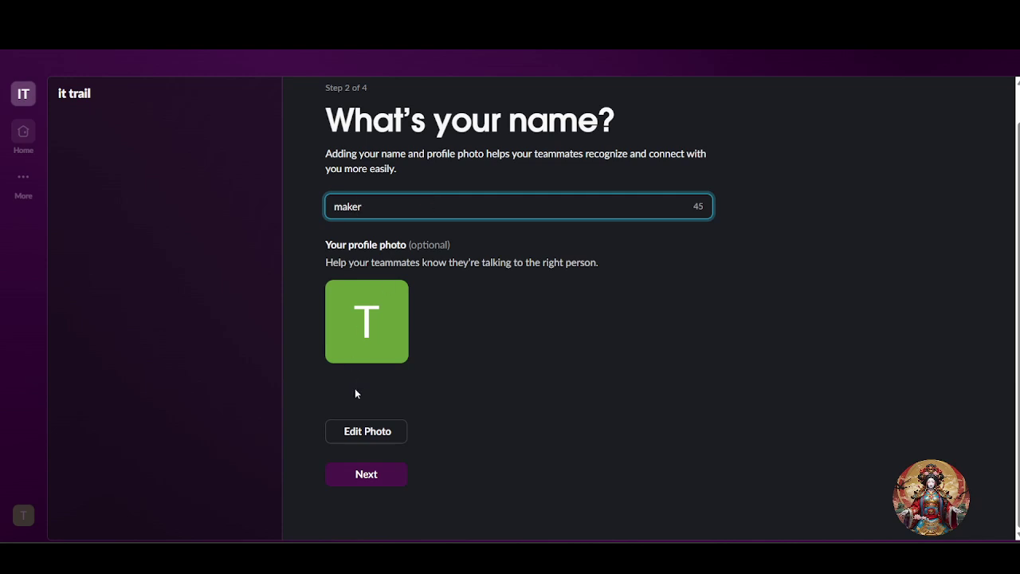
{"action": "left_click", "coordinate": [366, 475]}
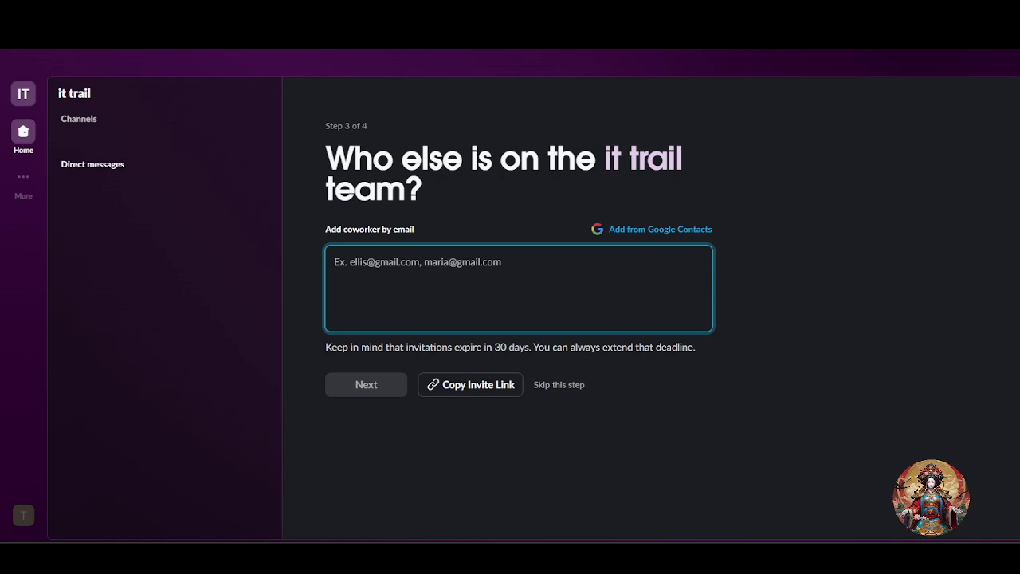
- Open Gmail through a web search for "gmail" in a new browser tab and check which Google accounts are available
{"action": "left_click", "coordinate": [600, 48]}
{"action": "type", "text": "g"}
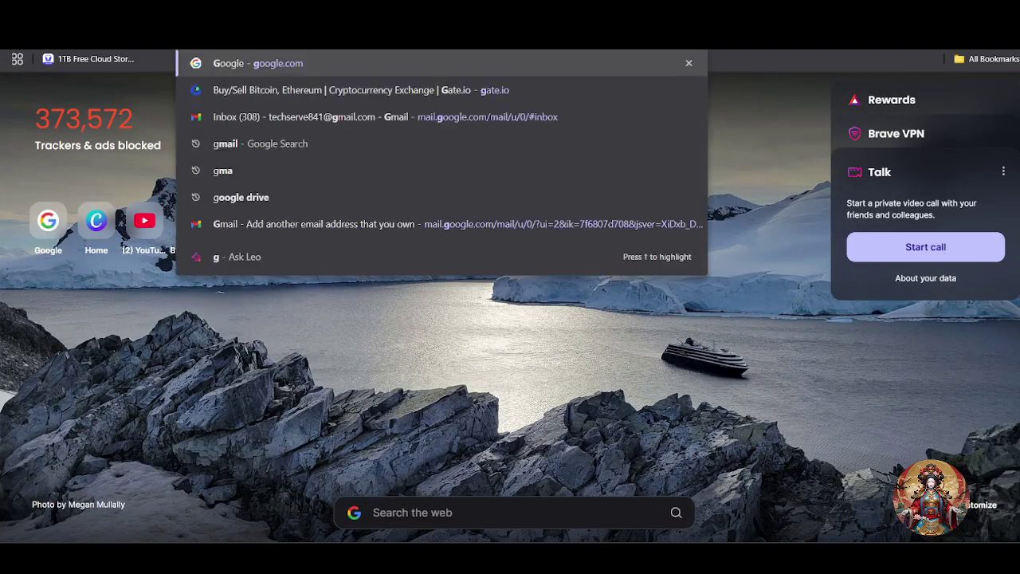
{"action": "type", "text": "mail"}
{"action": "key", "text": "Return"}
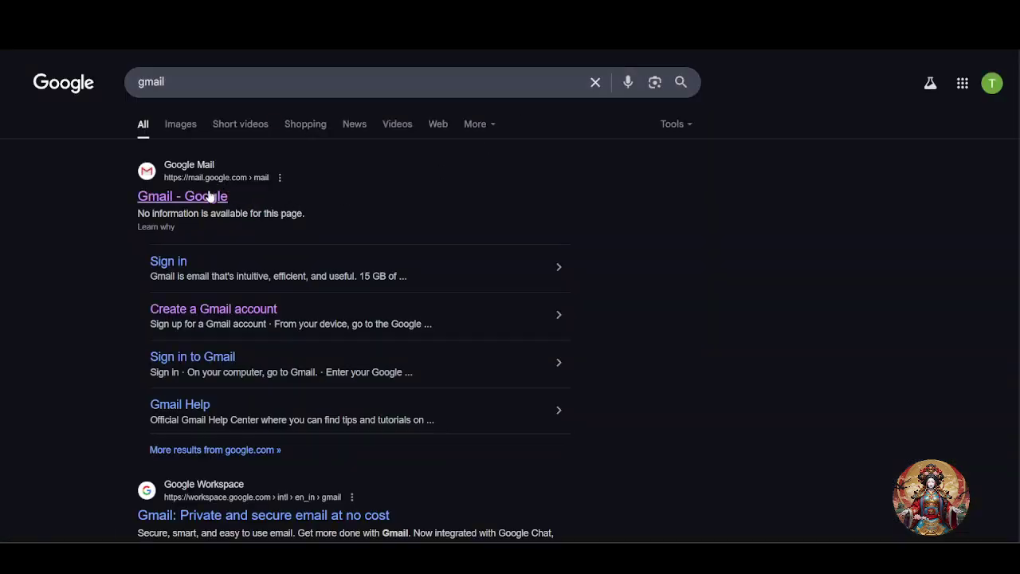
{"action": "left_click", "coordinate": [210, 197]}
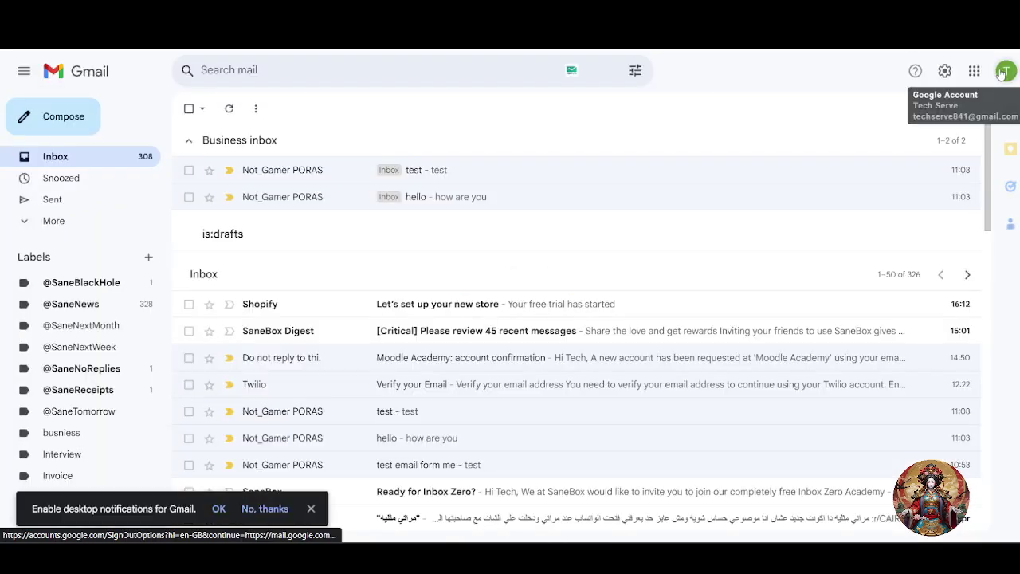
{"action": "left_click", "coordinate": [1006, 71]}
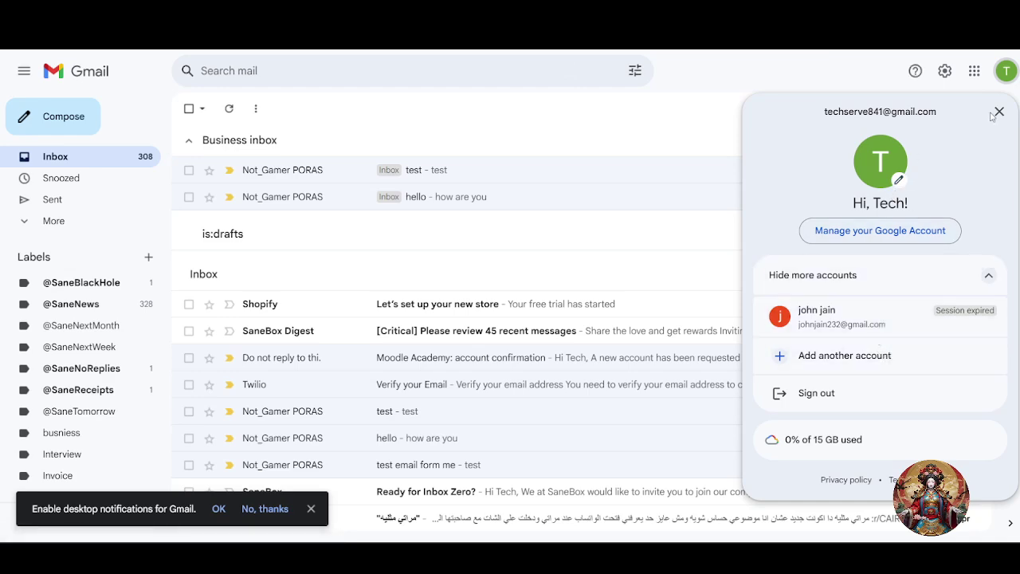
{"action": "left_click", "coordinate": [1018, 98]}
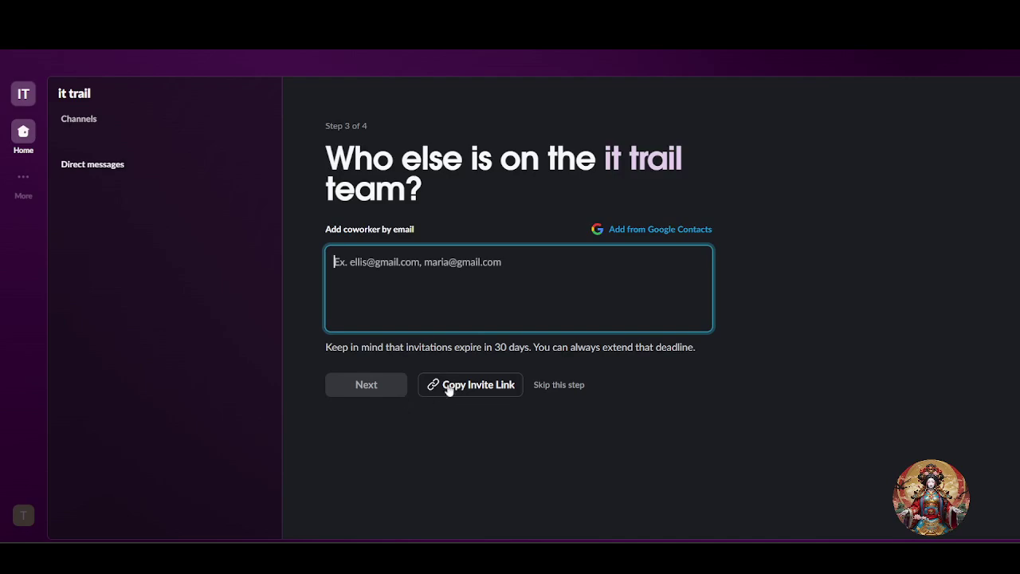
- Copy the workspace invite link and skip the coworker invitation stage without adding any email addresses
{"action": "left_click", "coordinate": [497, 387]}
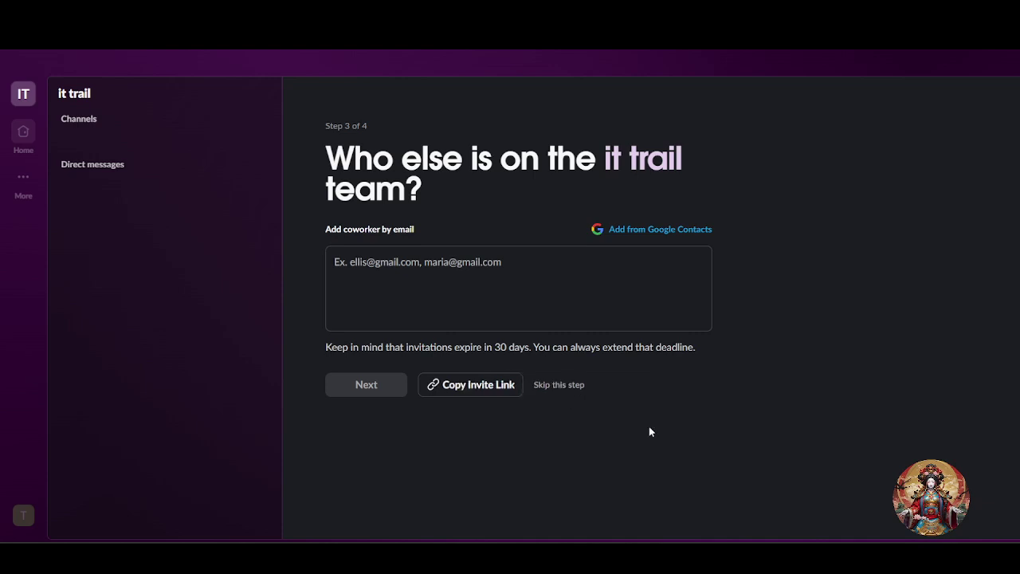
{"action": "left_click", "coordinate": [454, 279]}
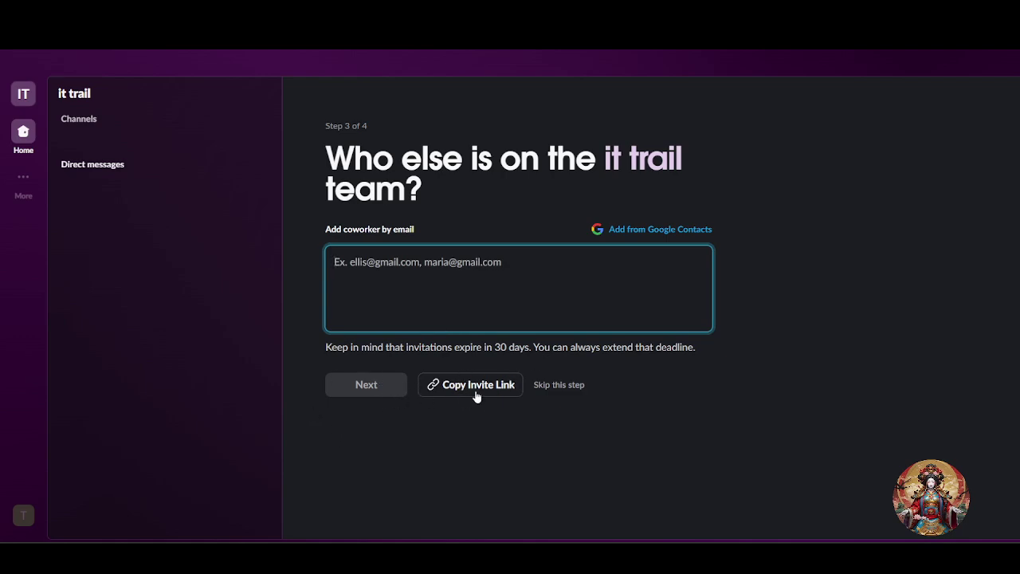
{"action": "left_click", "coordinate": [575, 386]}
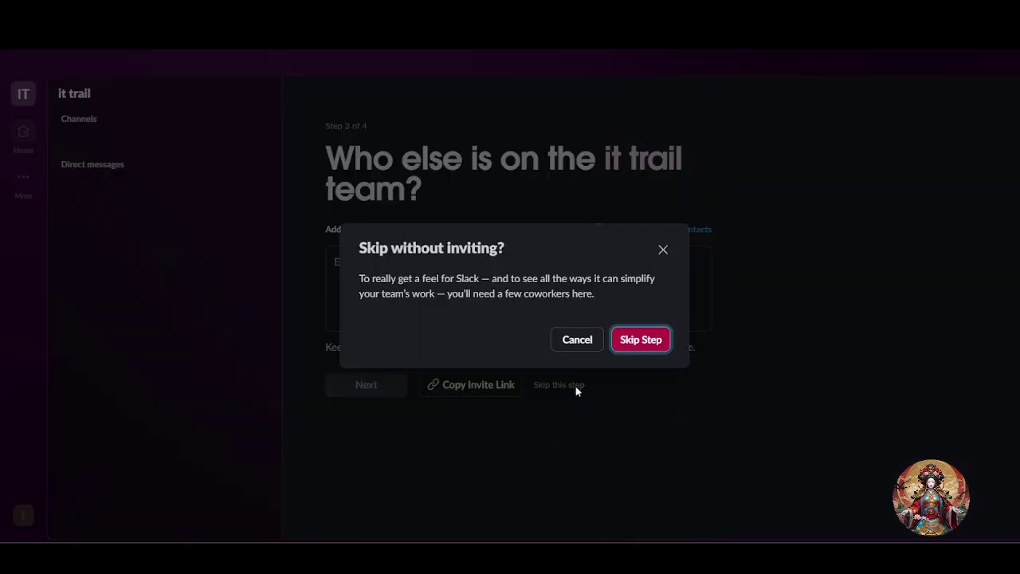
{"action": "left_click", "coordinate": [641, 339]}
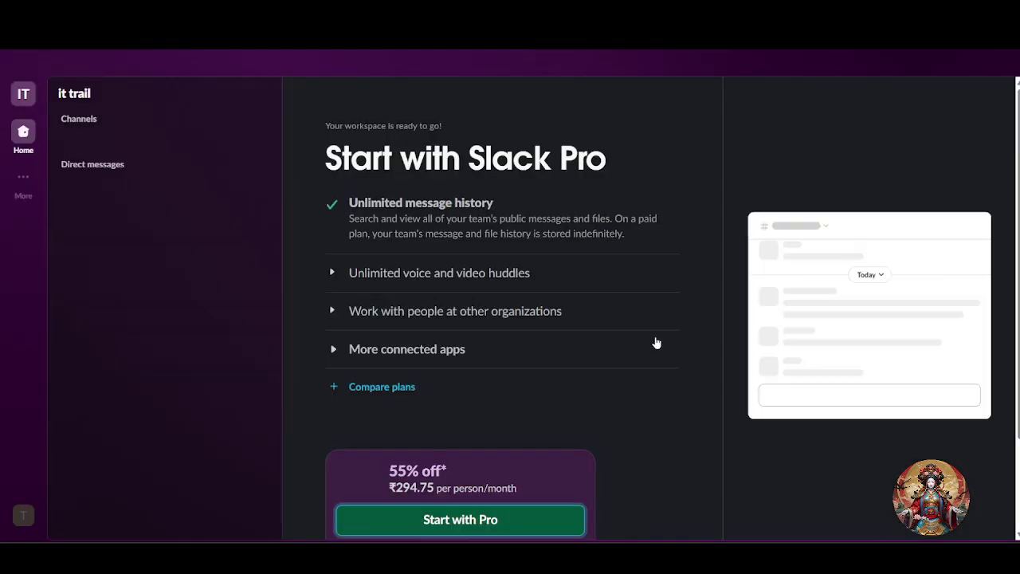
- Review the Slack Pro offer and start the workspace with the Limited Free Version
{"action": "scroll", "coordinate": [582, 366], "scroll_direction": "down", "scroll_amount": 2}
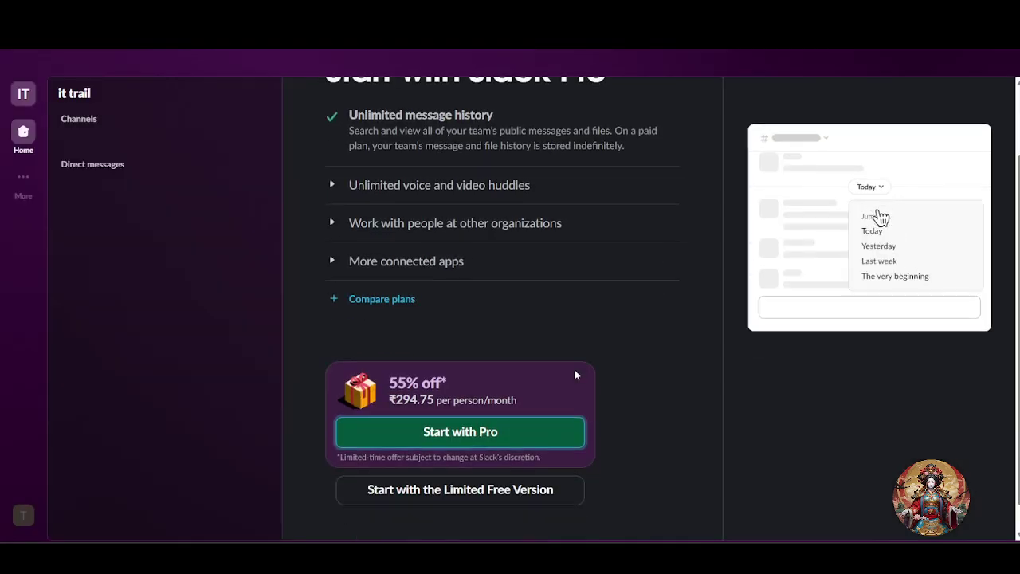
{"action": "scroll", "coordinate": [575, 371], "scroll_direction": "down", "scroll_amount": 1}
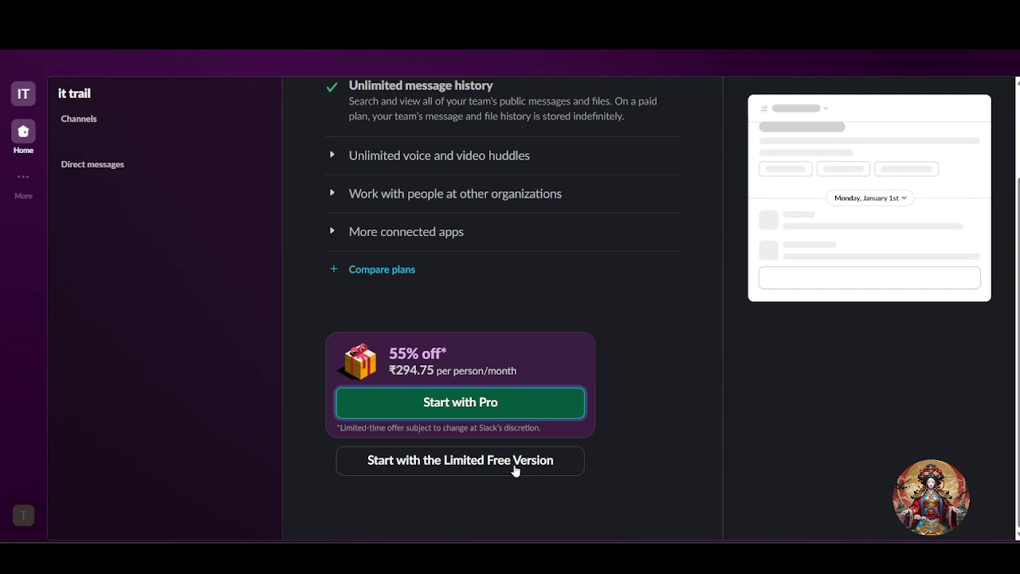
{"action": "scroll", "coordinate": [519, 462], "scroll_direction": "up", "scroll_amount": 1}
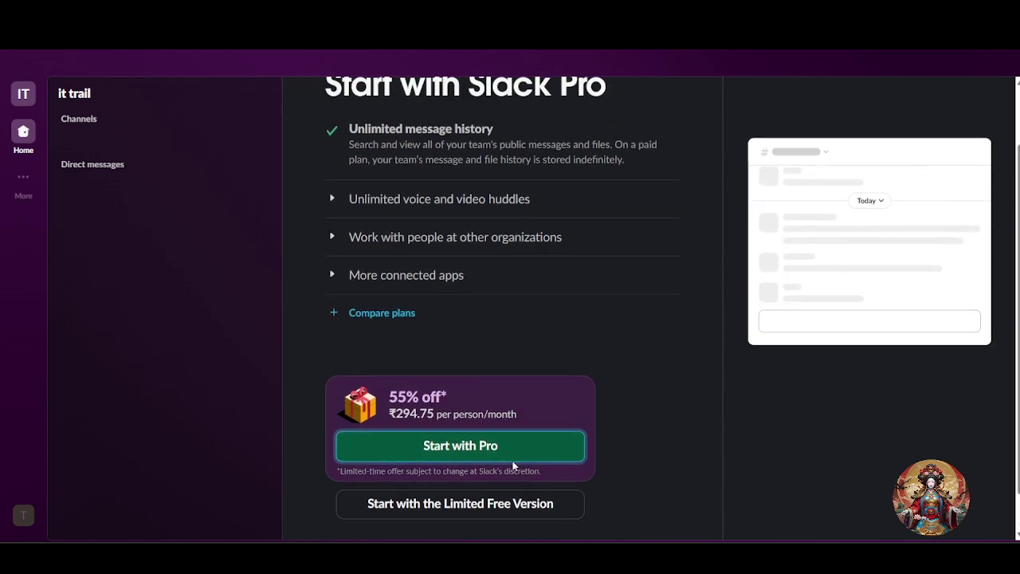
{"action": "right_click", "coordinate": [502, 446]}
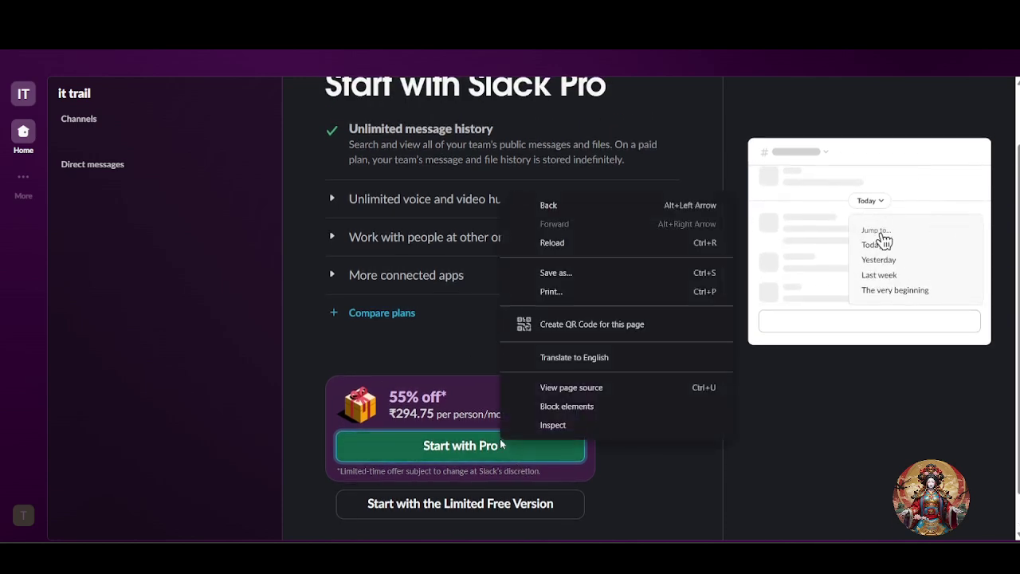
{"action": "left_click", "coordinate": [473, 398]}
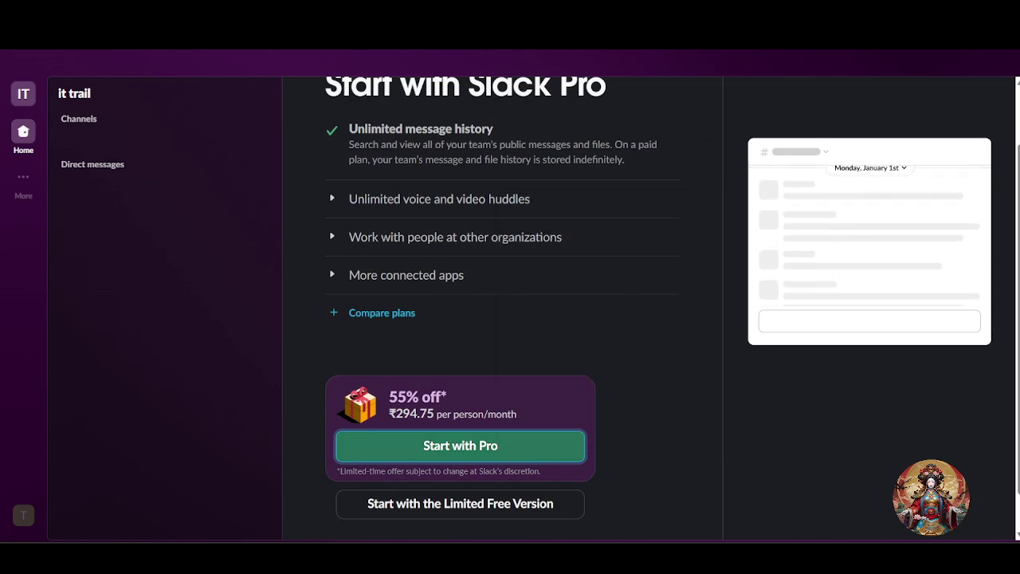
{"action": "left_click", "coordinate": [615, 281]}
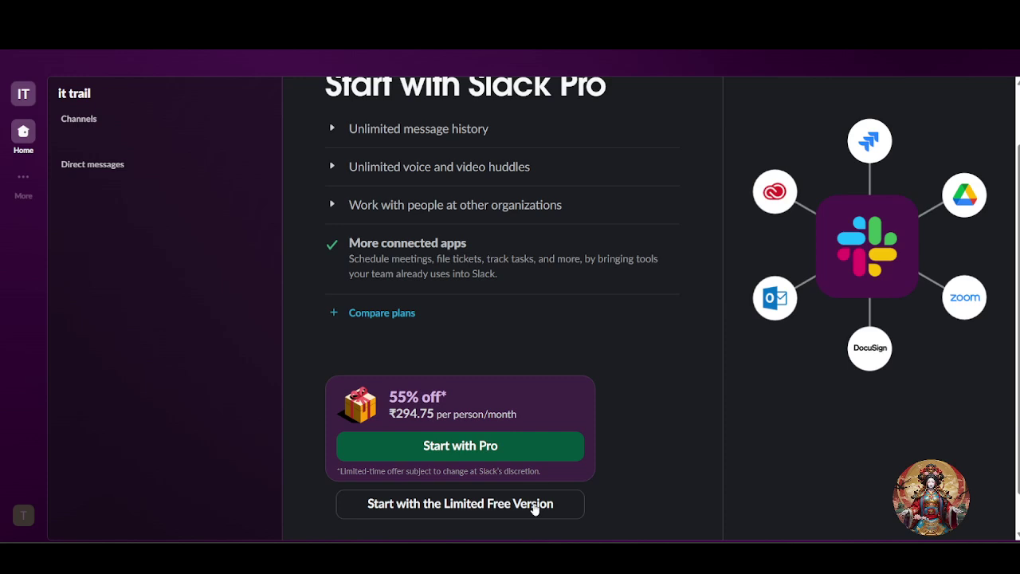
{"action": "scroll", "coordinate": [618, 424], "scroll_direction": "down", "scroll_amount": 1}
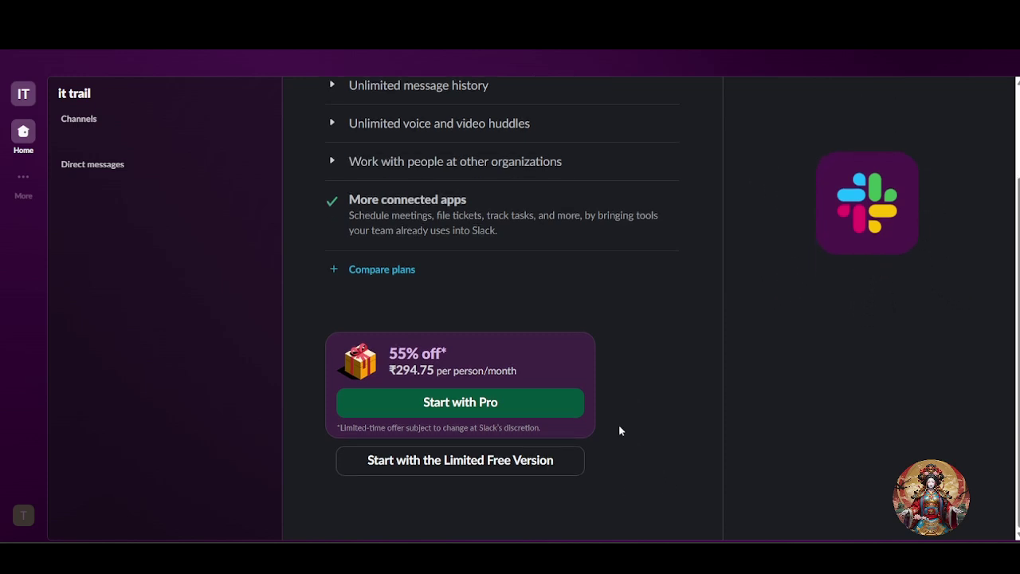
{"action": "left_click", "coordinate": [514, 464]}
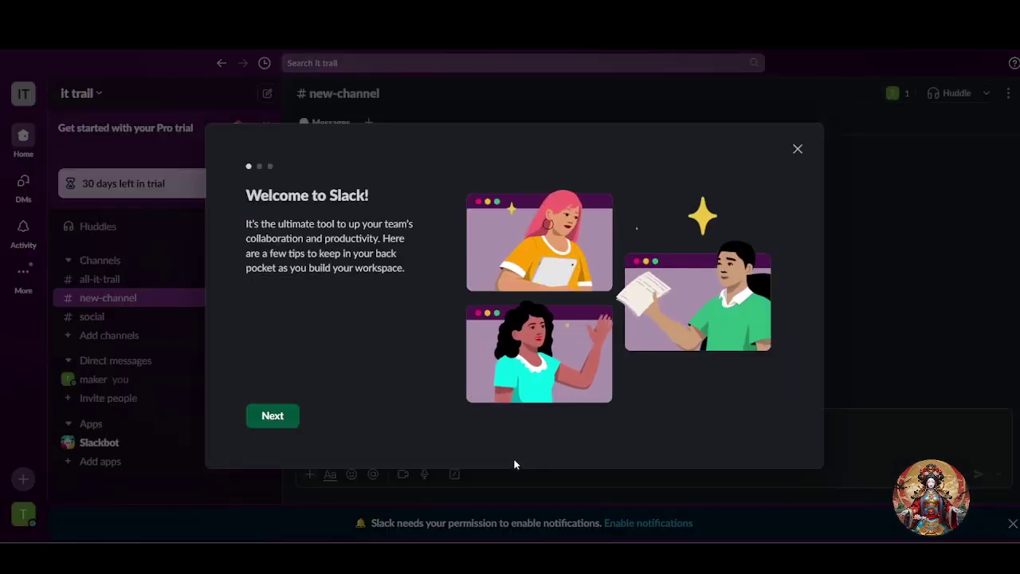
- Go through the three welcome tips and finish the introduction to reach the new-channel page
{"action": "left_click", "coordinate": [270, 414]}
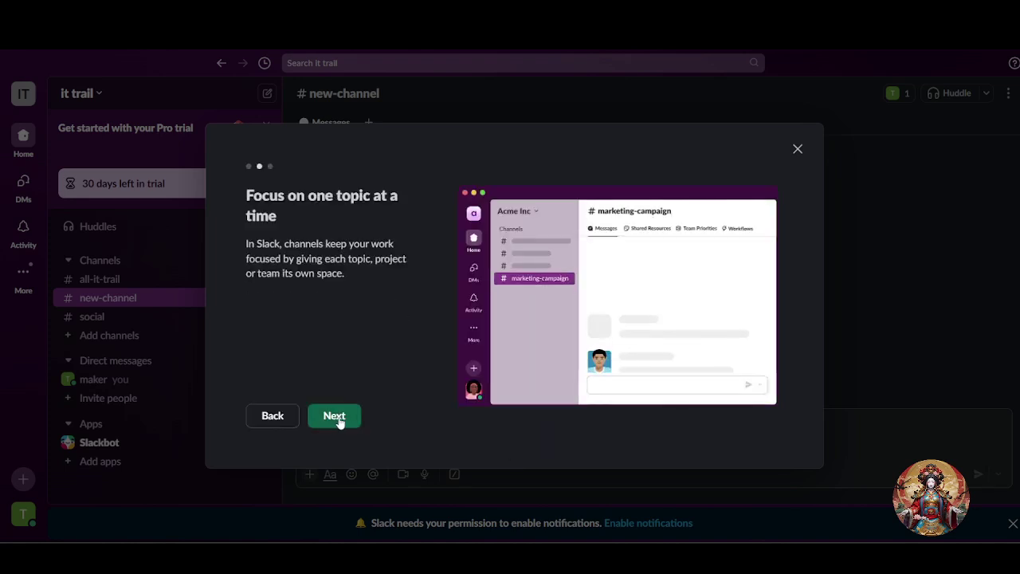
{"action": "left_click", "coordinate": [336, 417]}
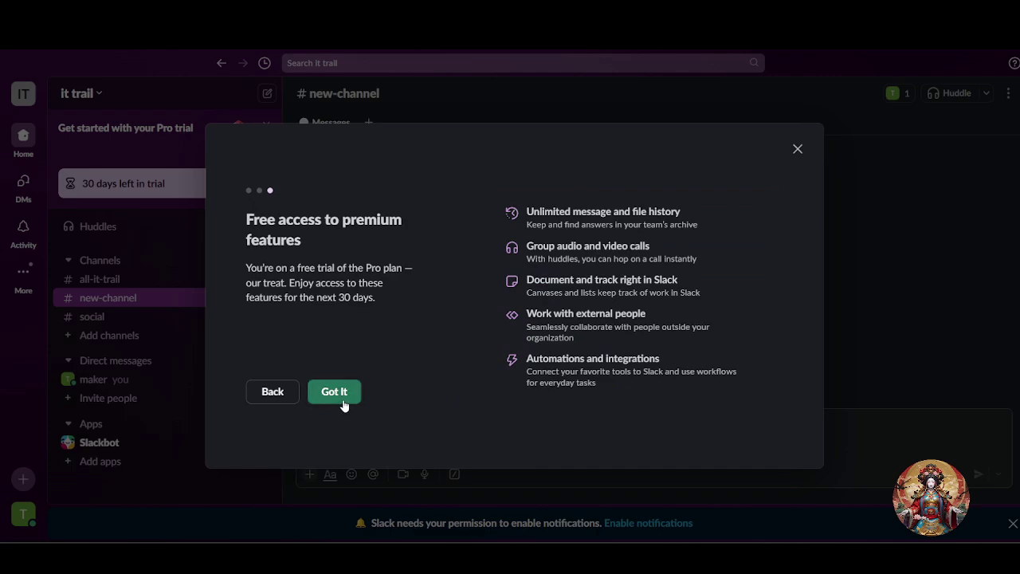
{"action": "left_click", "coordinate": [343, 401]}
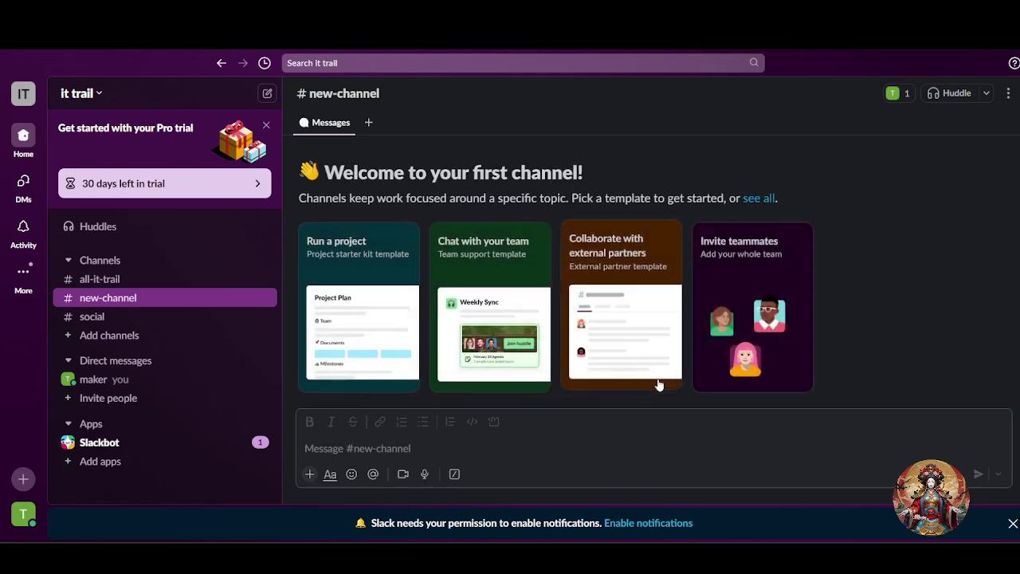
- Enter the draft text "zz" in new-channel and open your own direct message space
{"action": "type", "text": "zz"}
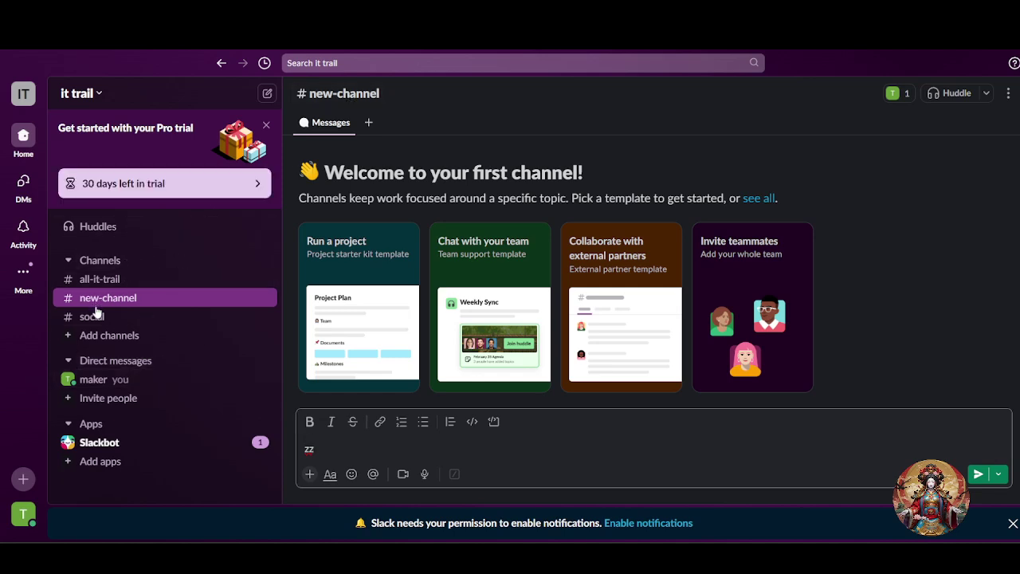
{"action": "left_click", "coordinate": [110, 335]}
{"action": "left_click", "coordinate": [166, 330]}
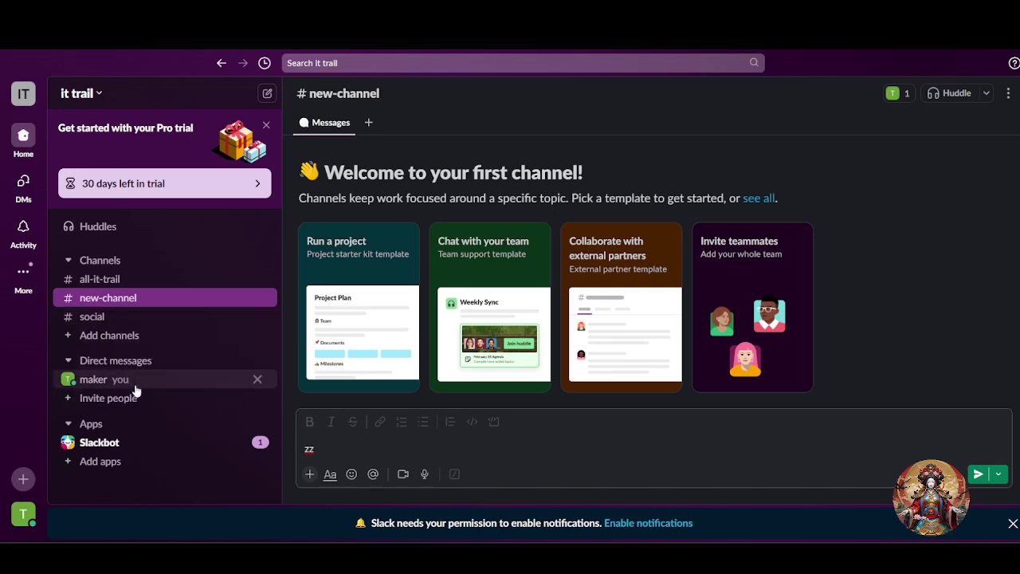
{"action": "left_click", "coordinate": [136, 389]}
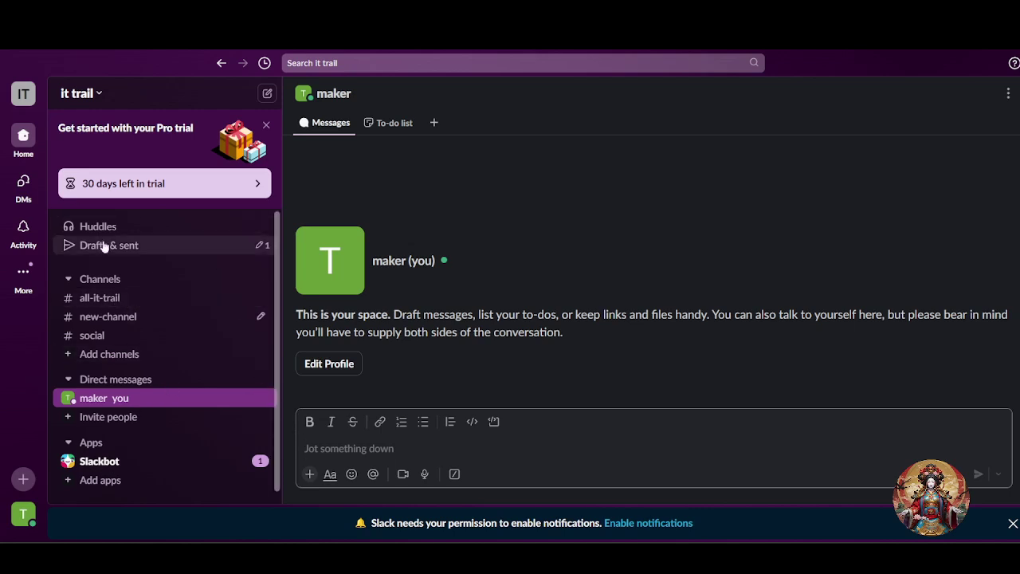
- Create a list from the featured Feedback tracker template in the workspace's Lists section
{"action": "left_click", "coordinate": [24, 273]}
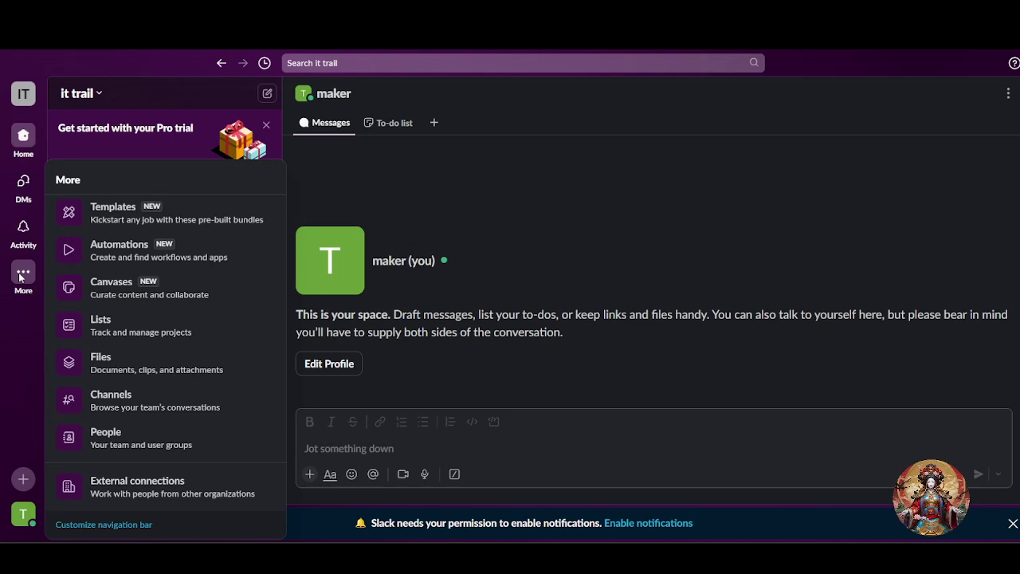
{"action": "left_click", "coordinate": [21, 277]}
{"action": "left_click", "coordinate": [30, 278]}
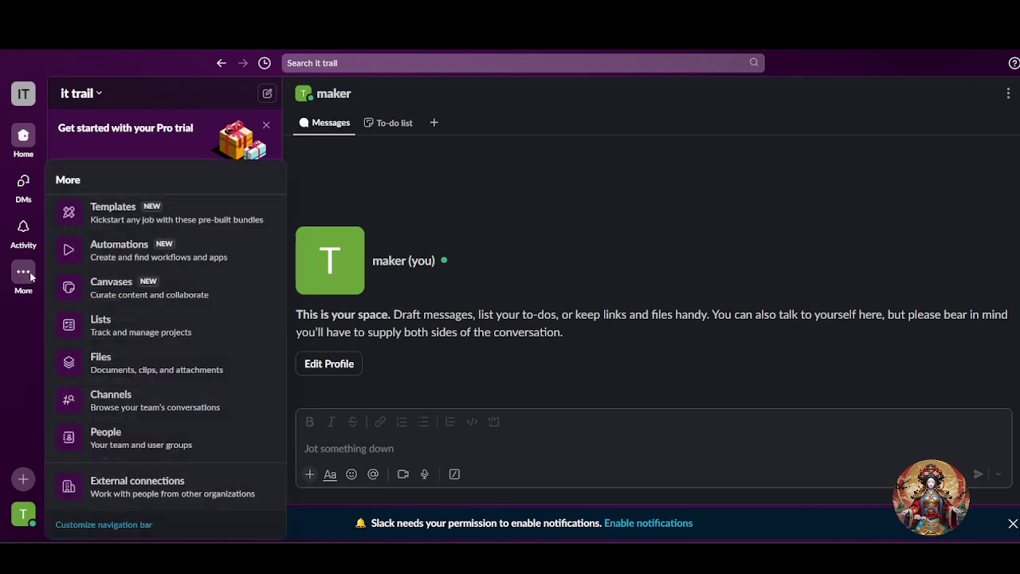
{"action": "left_click", "coordinate": [137, 335]}
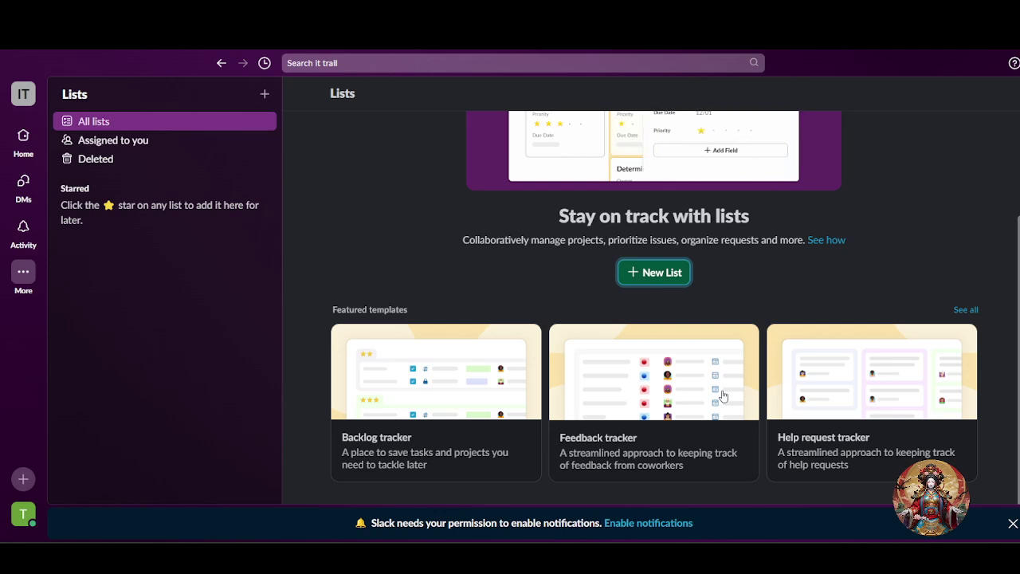
{"action": "scroll", "coordinate": [666, 378], "scroll_direction": "up", "scroll_amount": 1}
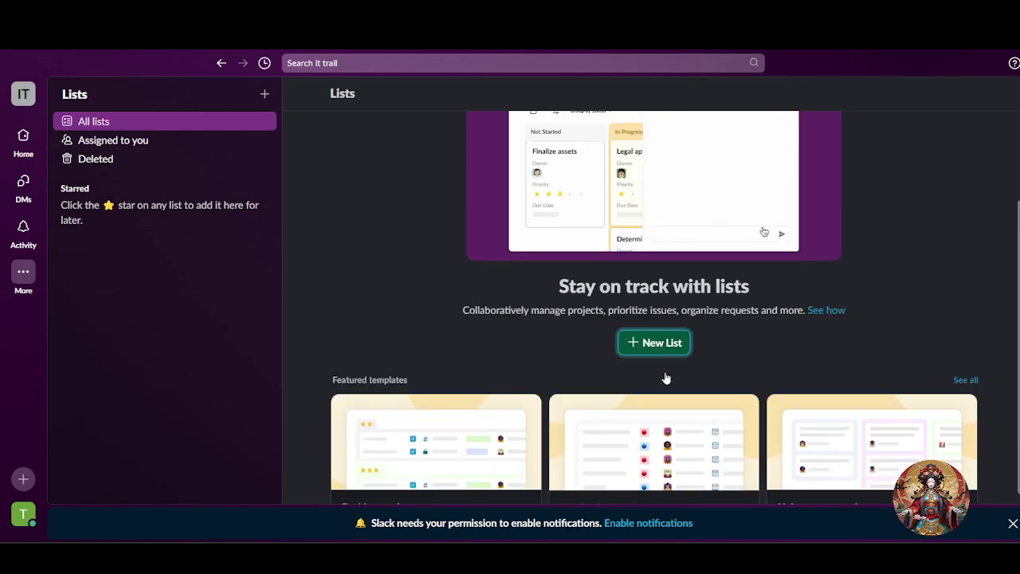
{"action": "scroll", "coordinate": [666, 378], "scroll_direction": "down", "scroll_amount": 2}
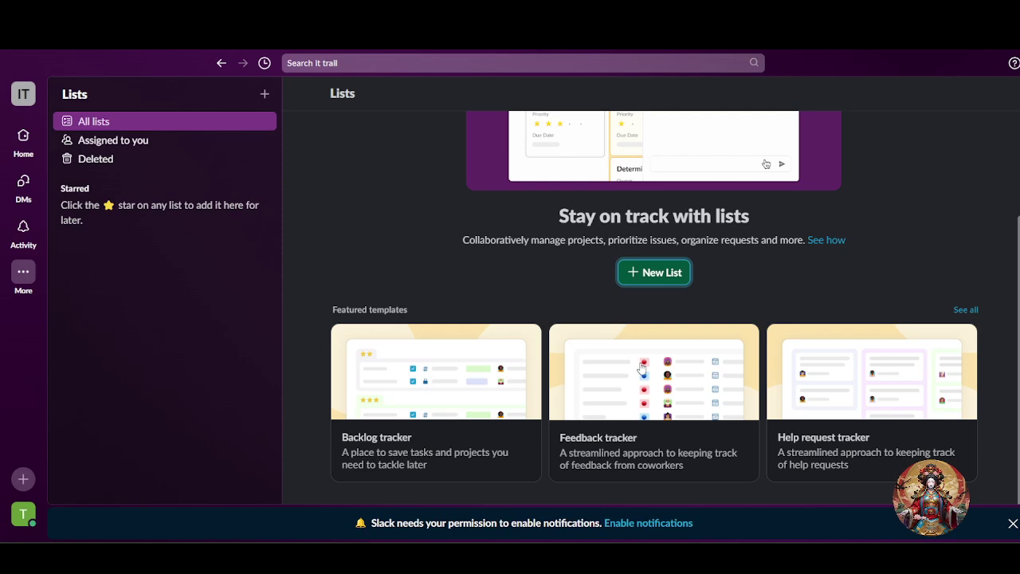
{"action": "left_click", "coordinate": [641, 368]}
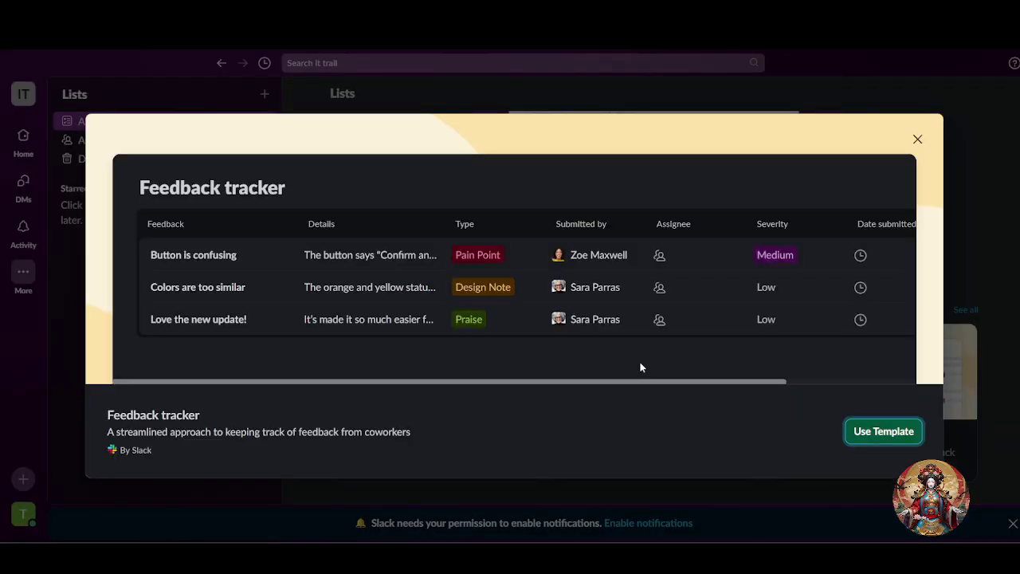
{"action": "left_click", "coordinate": [896, 431]}
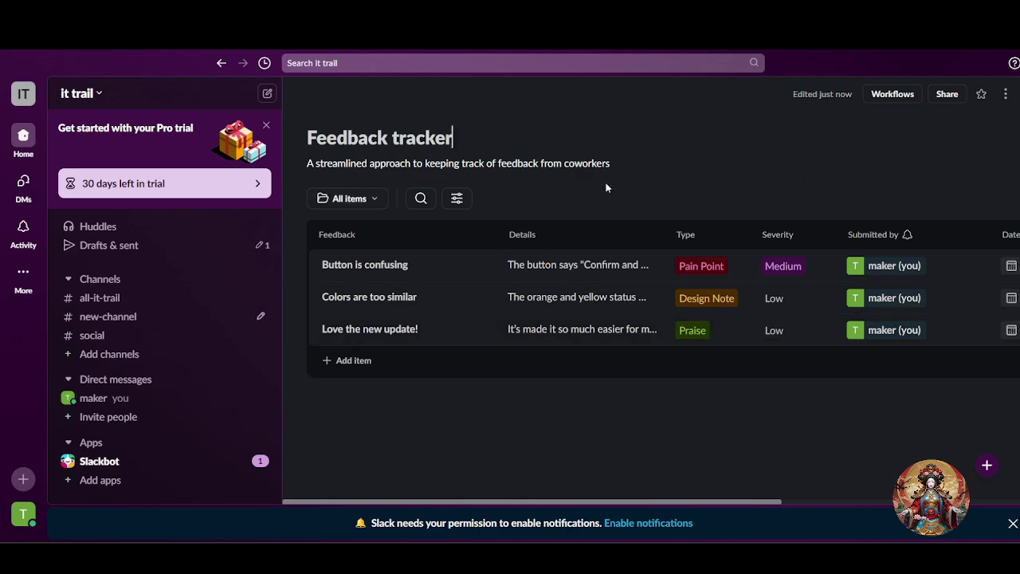
{"action": "type", "text": "z"}
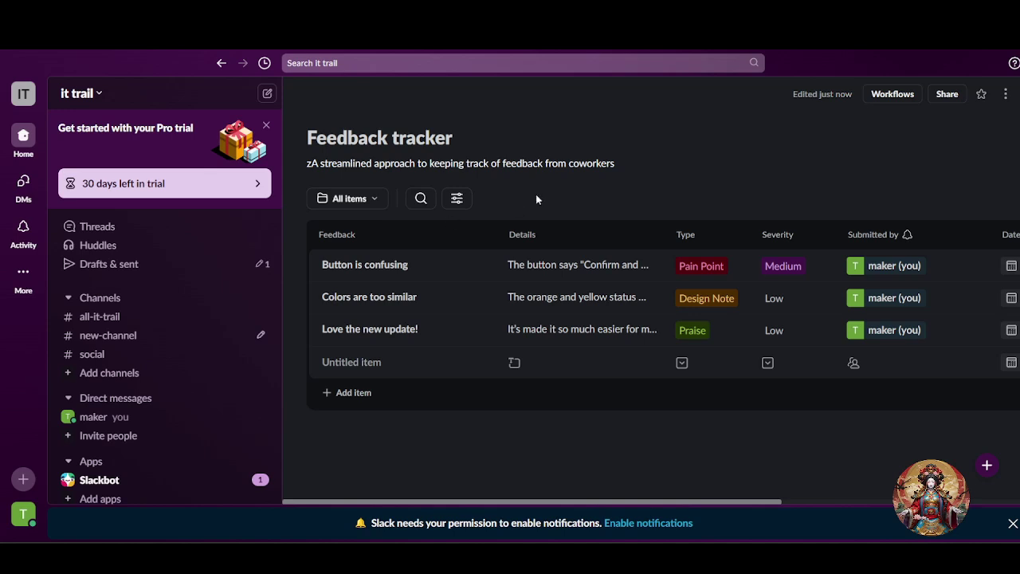
{"action": "key", "text": "BackSpace"}
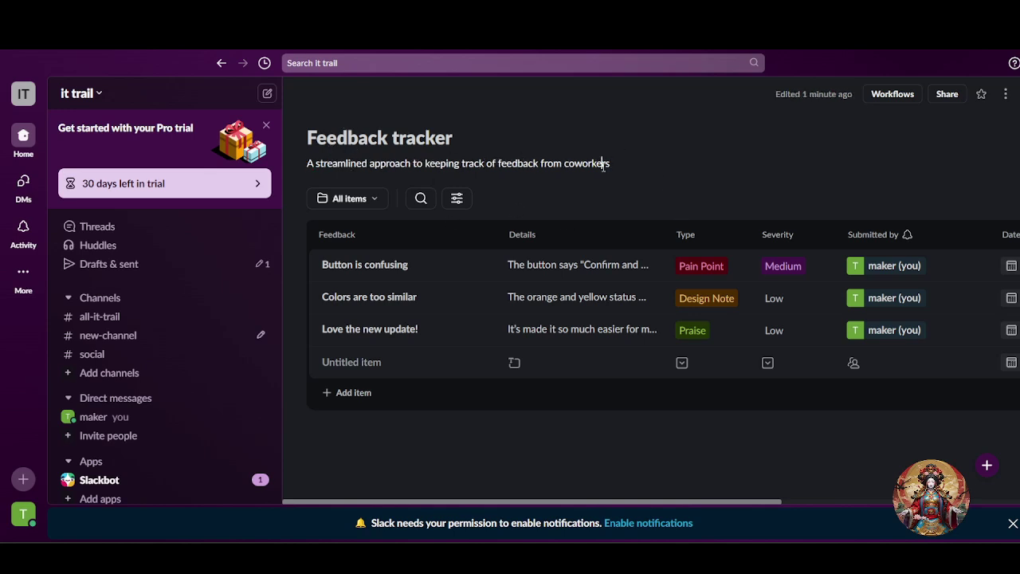
{"action": "triple_click", "coordinate": [603, 164]}
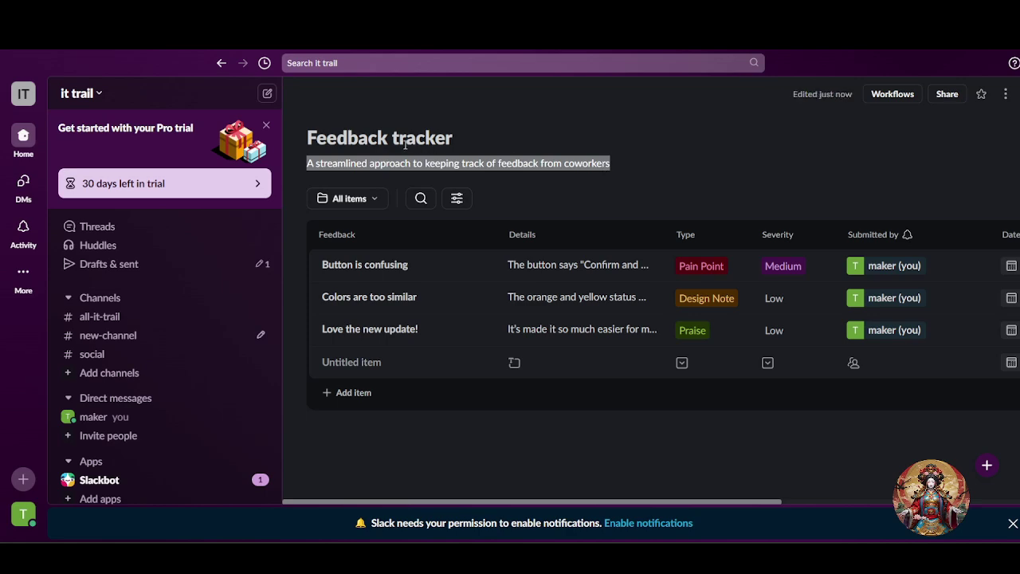
- Replace the list's title with "MY TEAM TRACKER"
{"action": "triple_click", "coordinate": [407, 144]}
{"action": "key", "text": "BackSpace"}
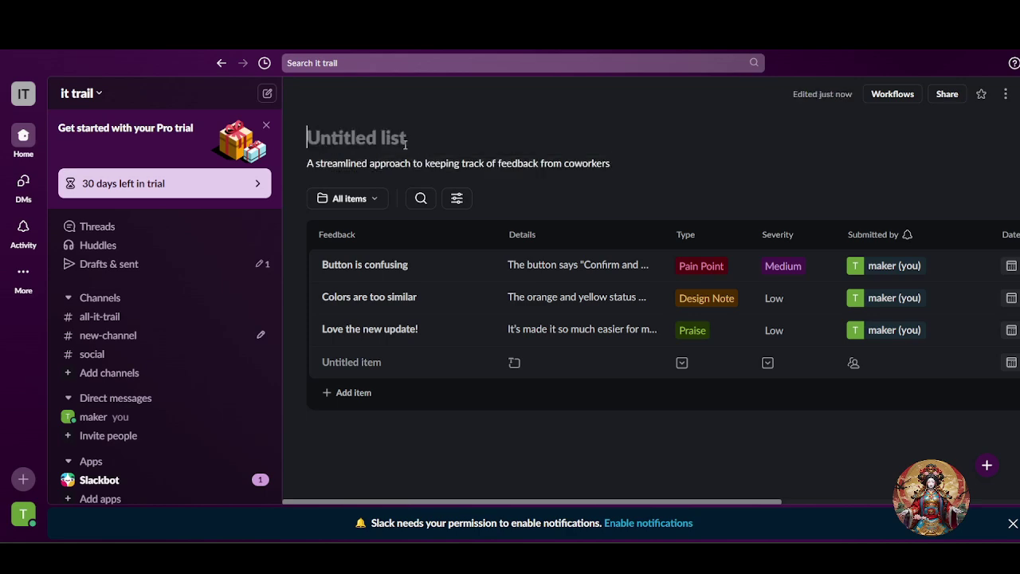
{"action": "type", "text": "MY"}
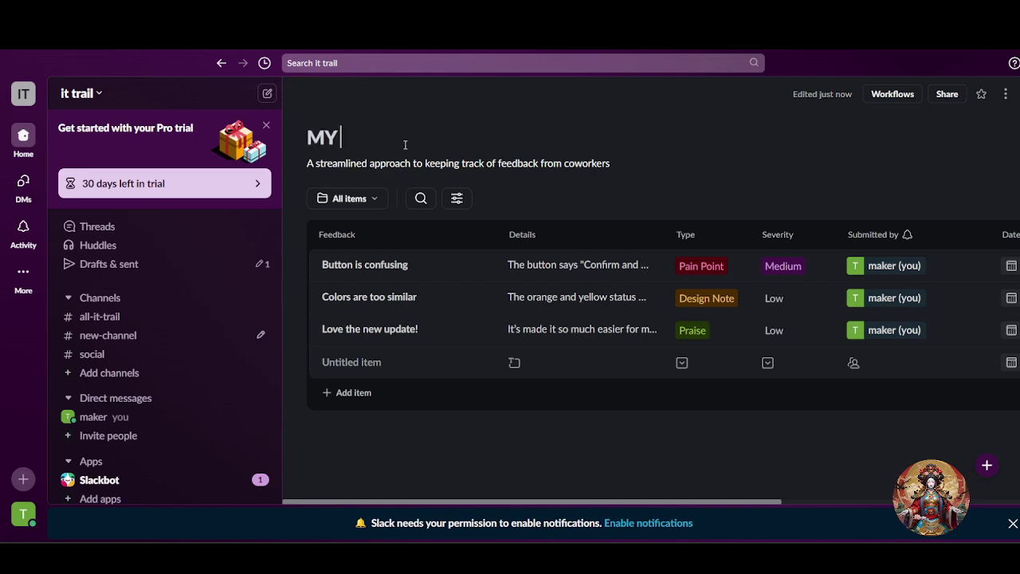
{"action": "type", "text": " TEAM TRACKER"}
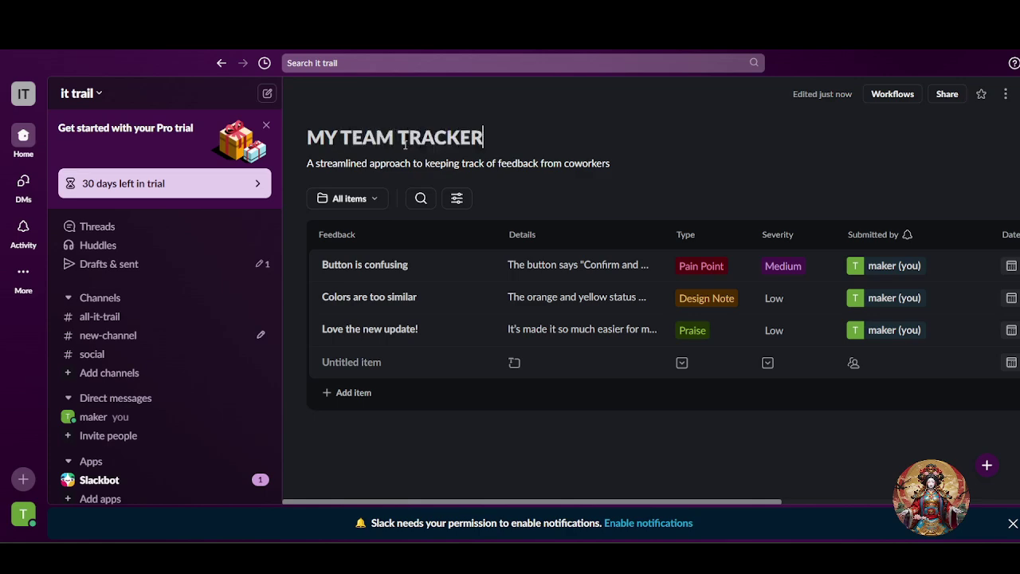
- Examine the editable Feedback and Details text of the list's first item, leaving the cells without making changes
{"action": "left_click", "coordinate": [384, 275]}
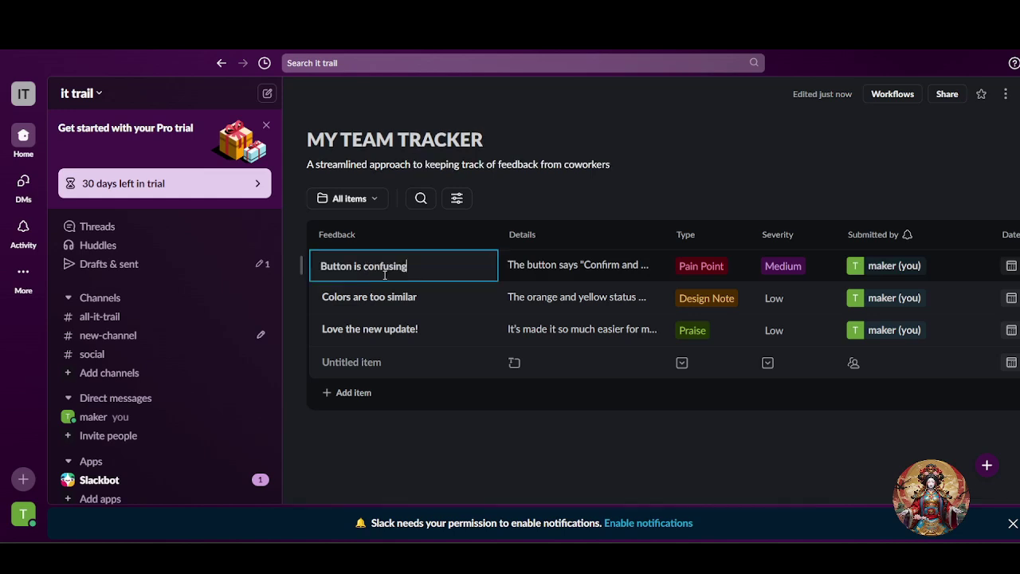
{"action": "triple_click", "coordinate": [384, 275]}
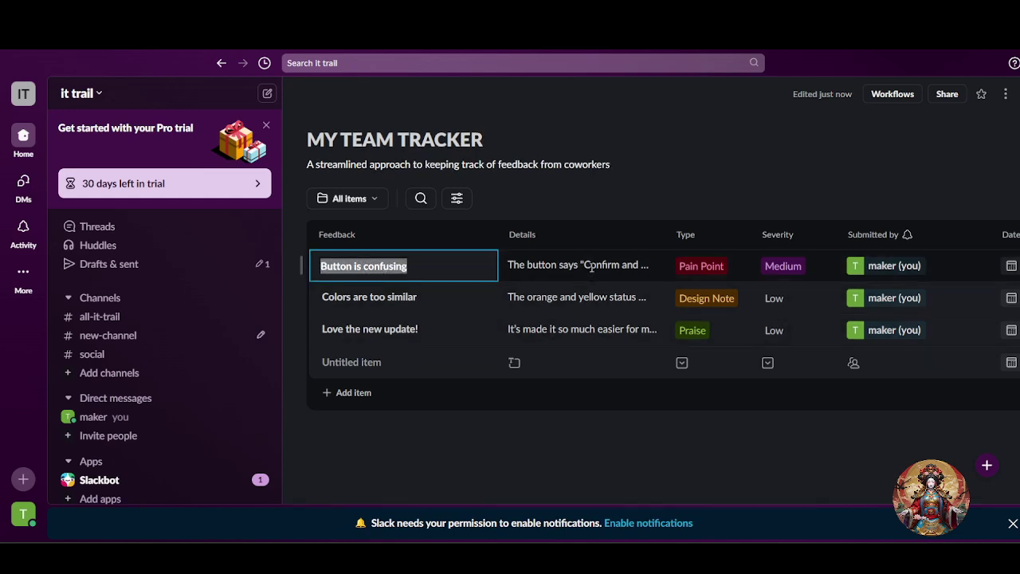
{"action": "left_click", "coordinate": [588, 266]}
{"action": "triple_click", "coordinate": [587, 266]}
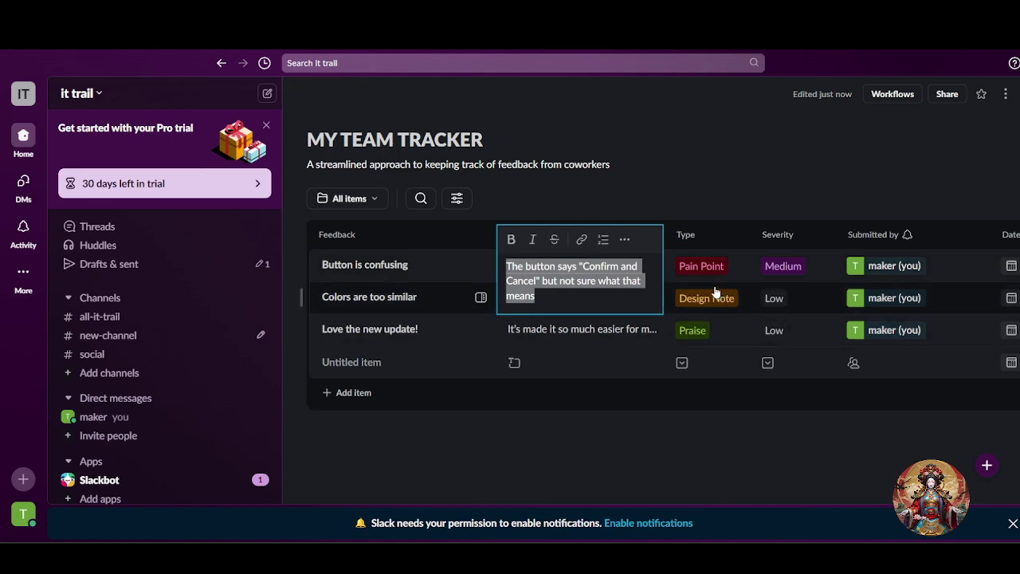
{"action": "key", "text": "Escape"}
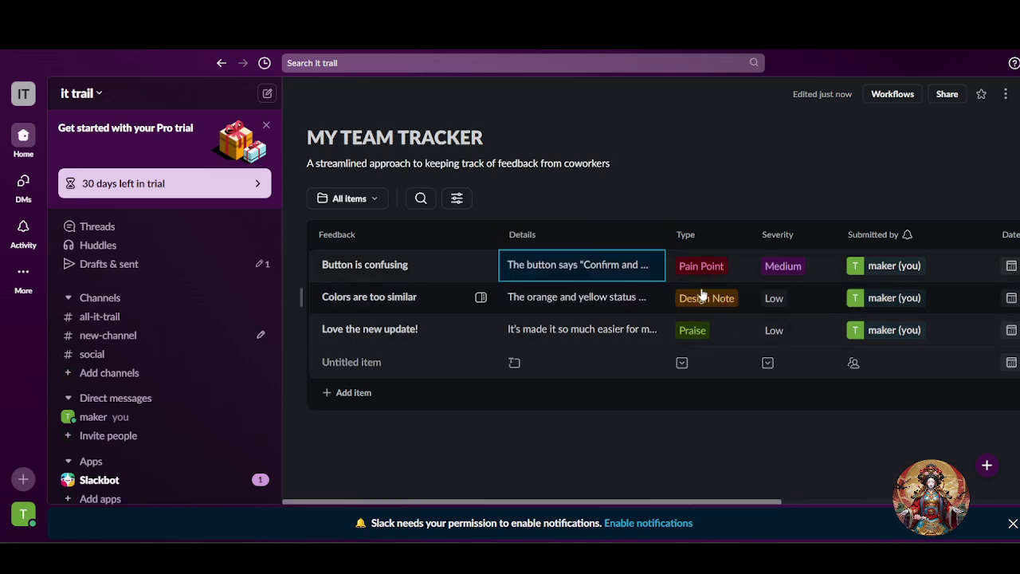
- Set the Type of the "Button is confusing" item to Other
{"action": "left_click", "coordinate": [701, 270]}
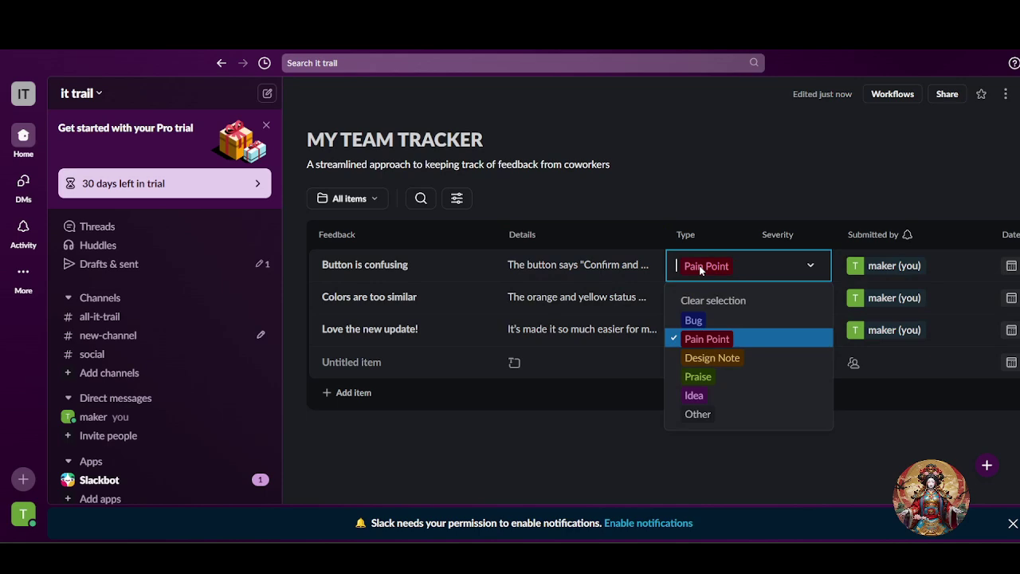
{"action": "left_click", "coordinate": [705, 414]}
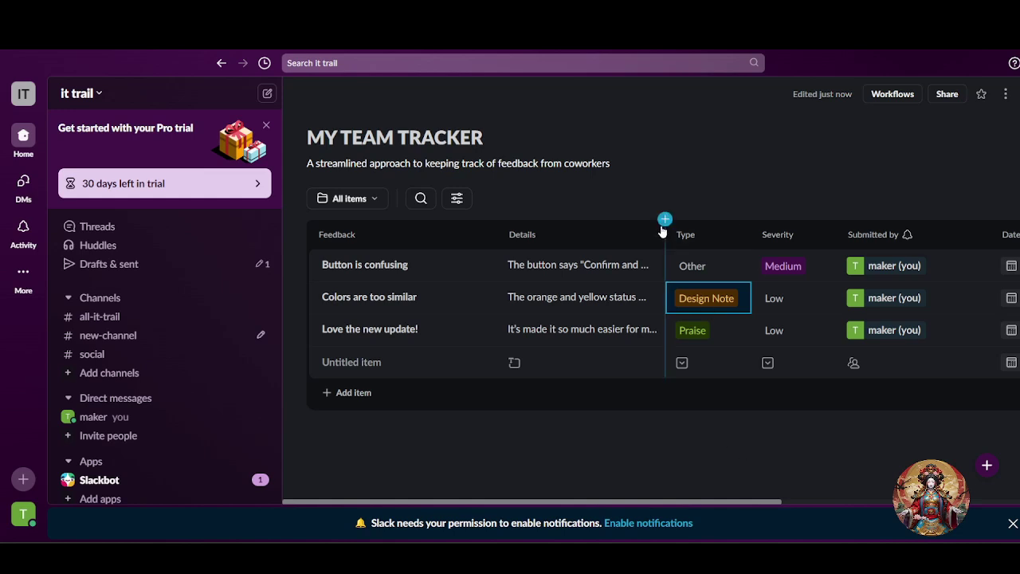
{"action": "left_click", "coordinate": [684, 269]}
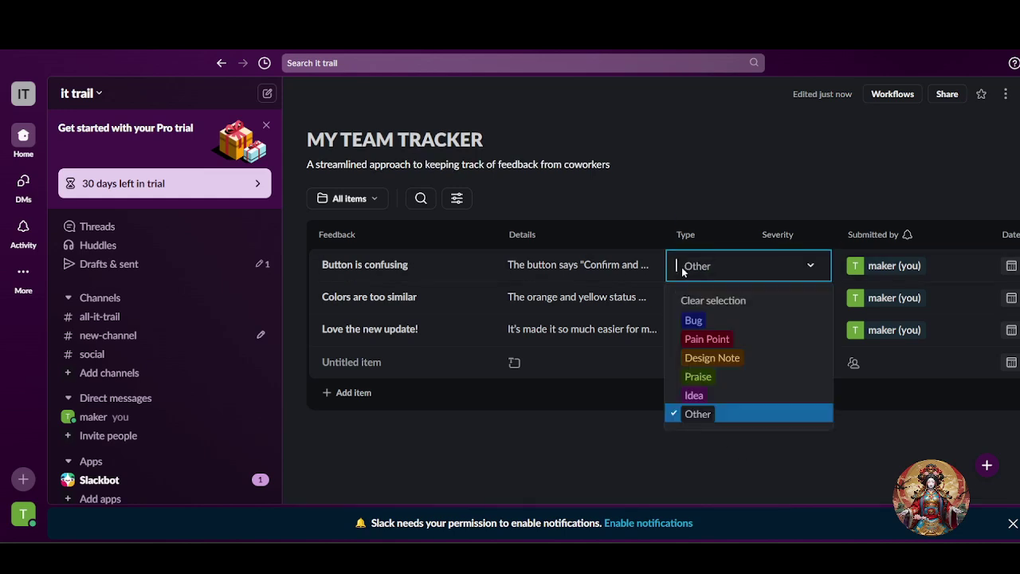
{"action": "left_click", "coordinate": [757, 269]}
{"action": "left_click", "coordinate": [724, 270]}
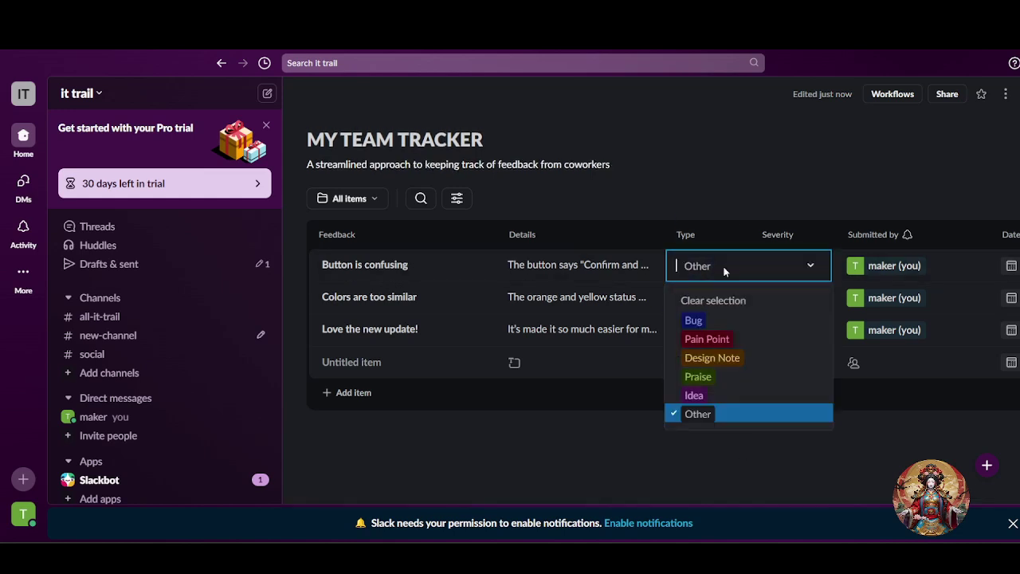
{"action": "left_click", "coordinate": [812, 267]}
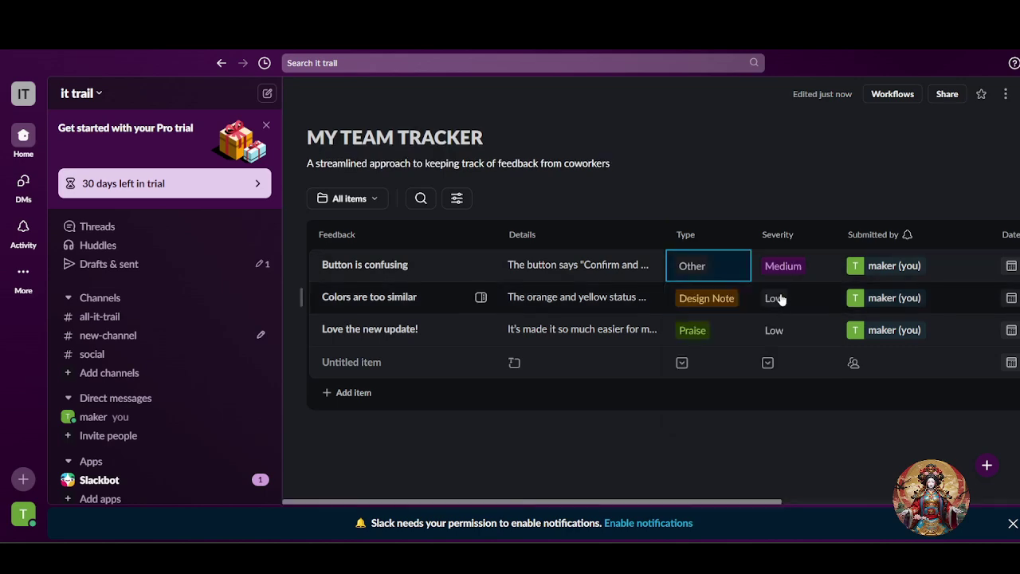
- Set the Type of the untitled item in the list's last row to Praise
{"action": "scroll", "coordinate": [774, 306], "scroll_direction": "right", "scroll_amount": 2}
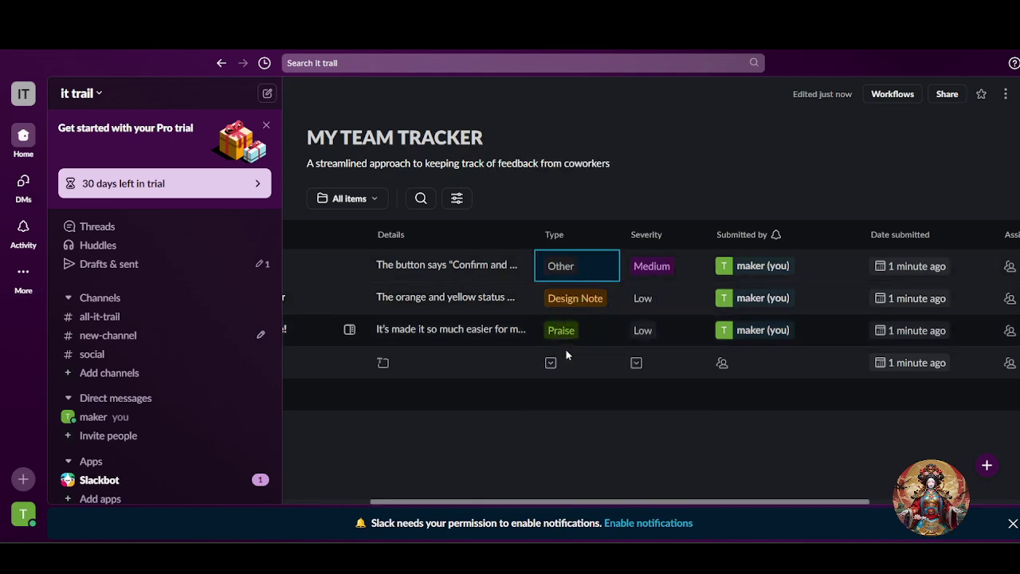
{"action": "left_click", "coordinate": [549, 362]}
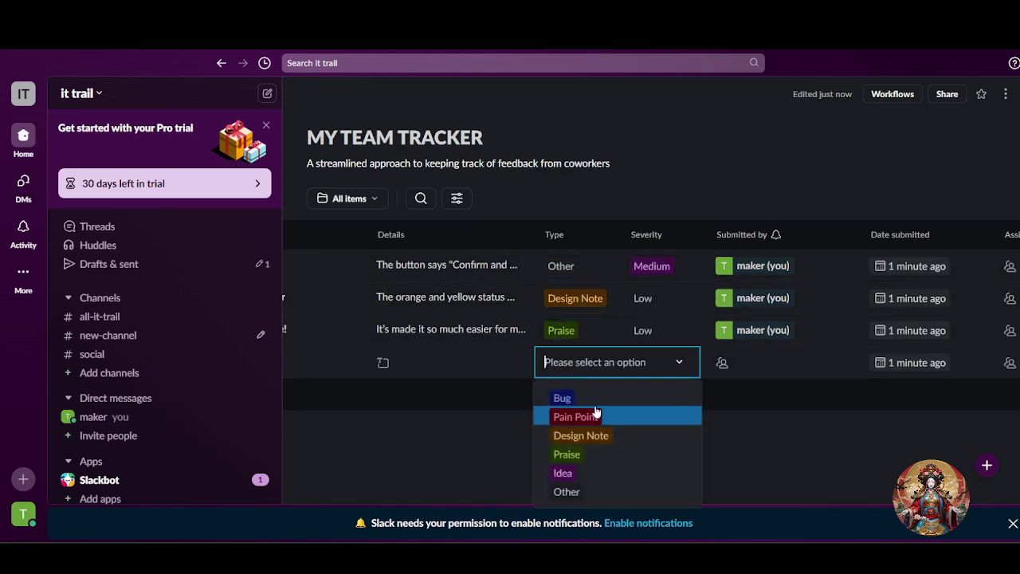
{"action": "left_click", "coordinate": [570, 452]}
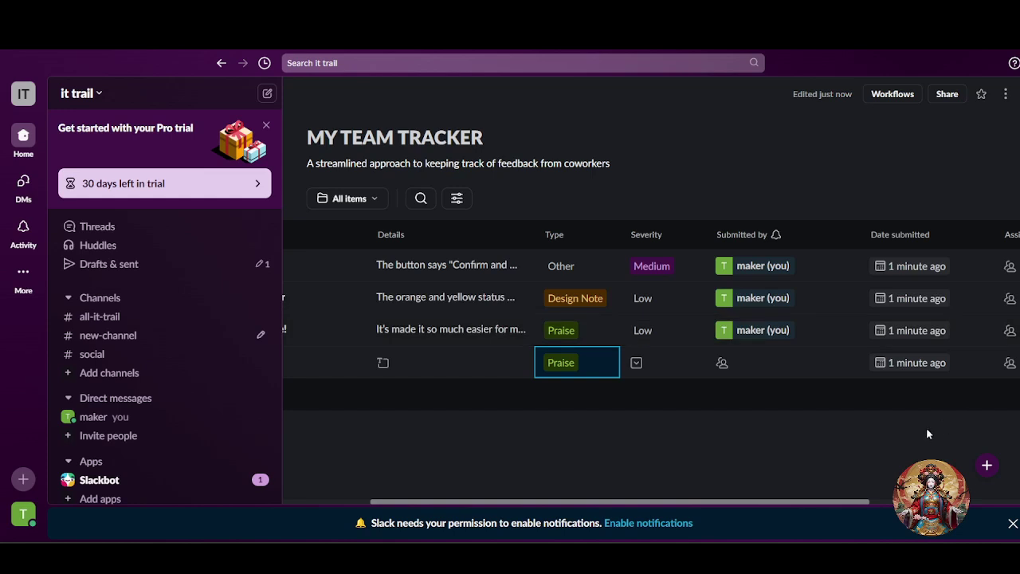
- Examine the list's Severity, Submitted by, Date submitted, Assignee and Status fields
{"action": "left_click", "coordinate": [655, 278]}
{"action": "left_click", "coordinate": [717, 202]}
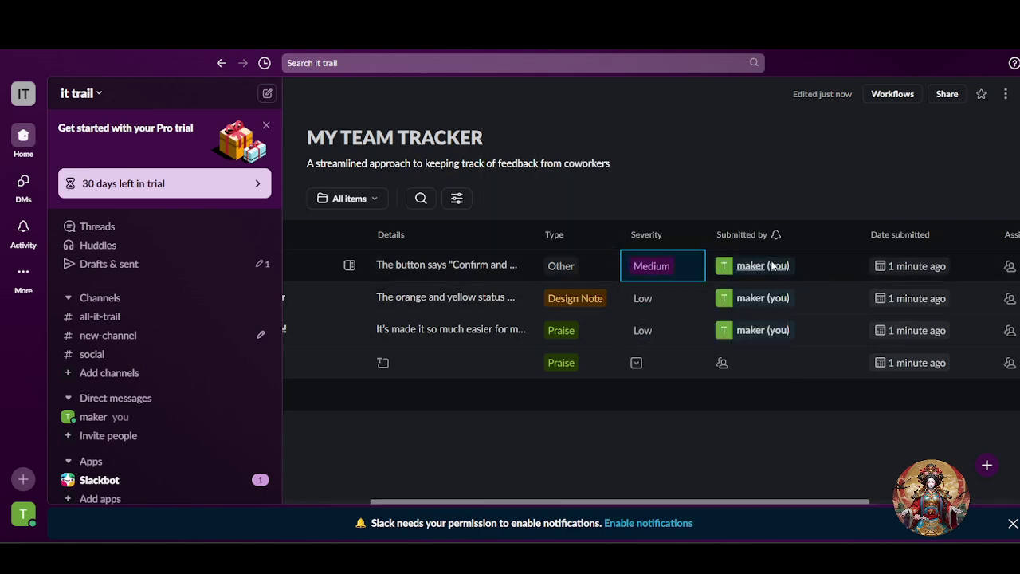
{"action": "mouse_move", "coordinate": [778, 295]}
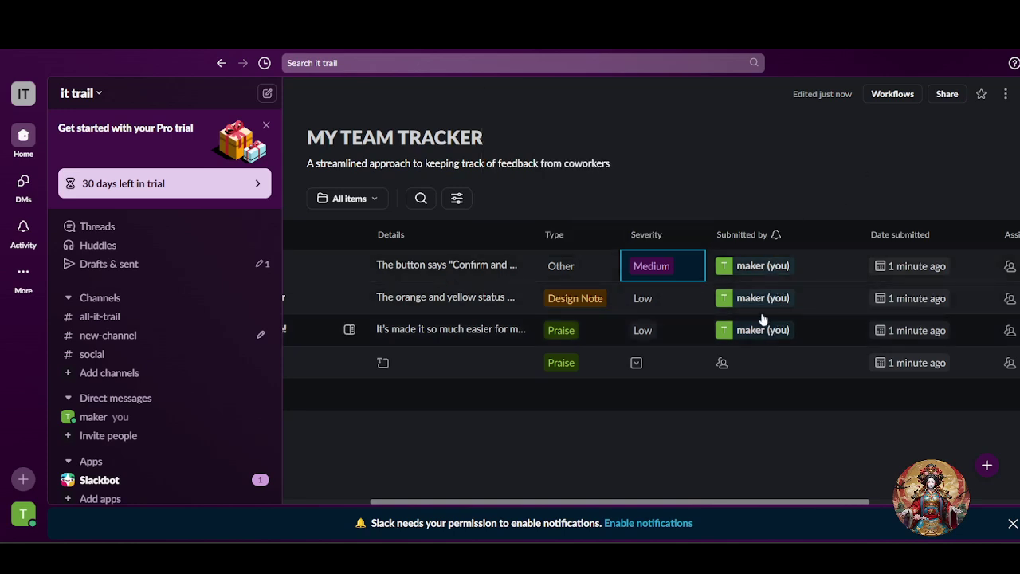
{"action": "mouse_move", "coordinate": [747, 337]}
{"action": "scroll", "coordinate": [927, 303], "scroll_direction": "right", "scroll_amount": 3}
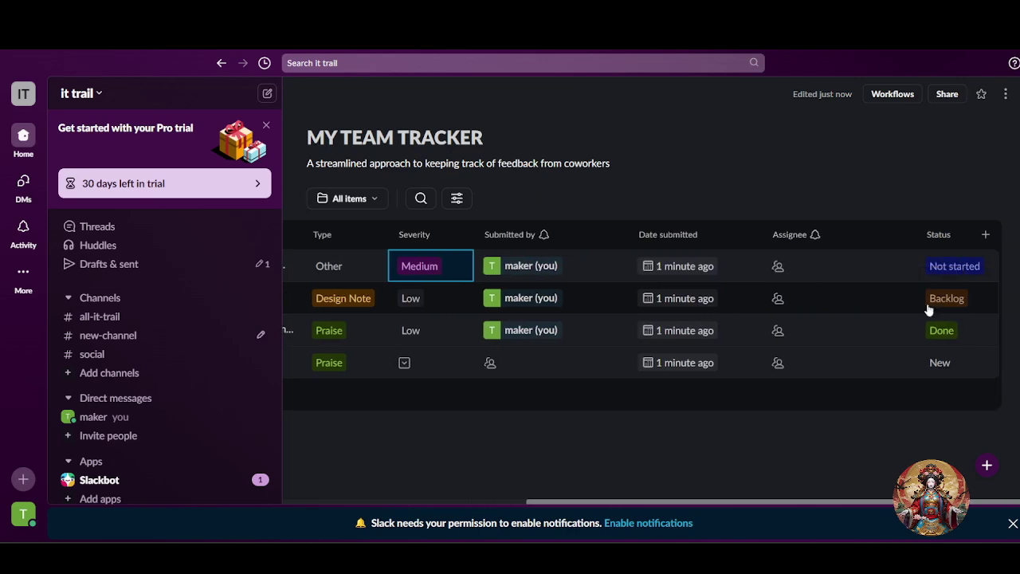
{"action": "left_click", "coordinate": [986, 236]}
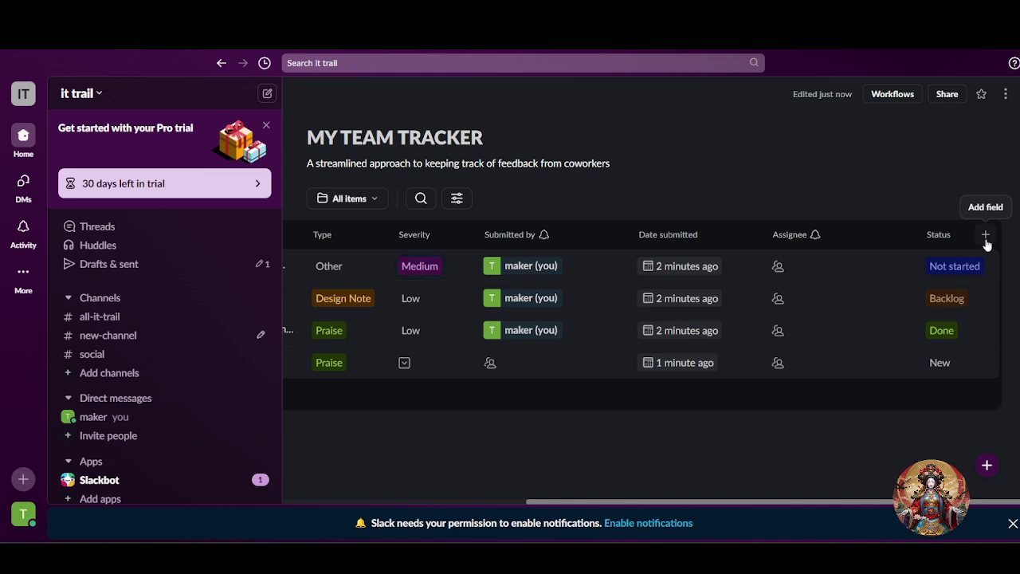
{"action": "left_click", "coordinate": [912, 293]}
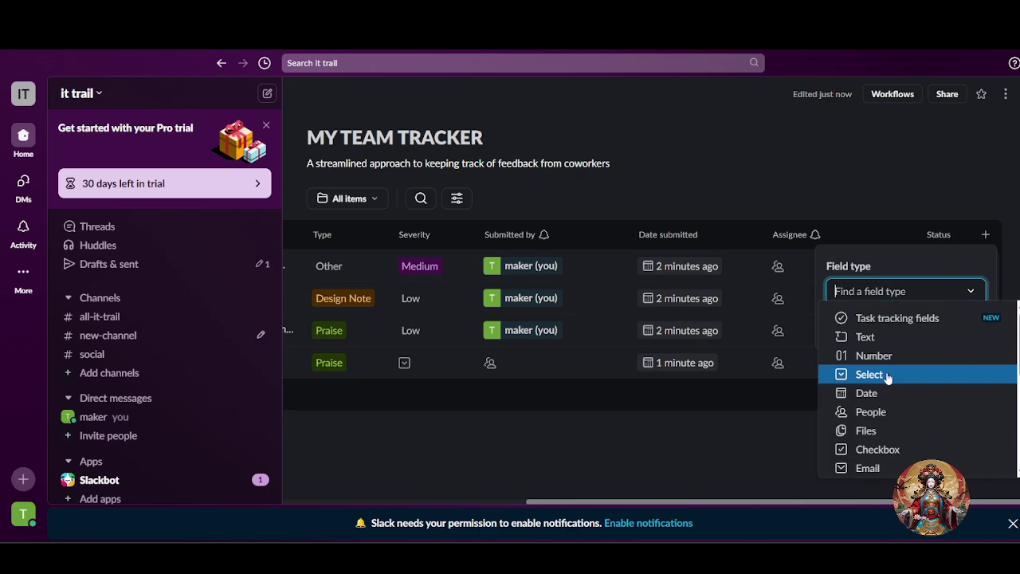
{"action": "left_click", "coordinate": [872, 395]}
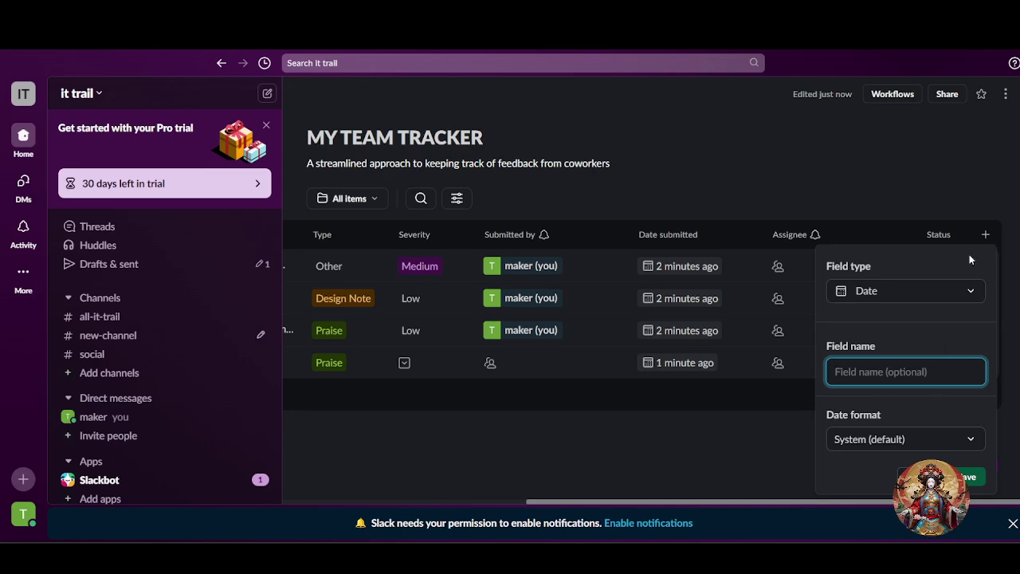
{"action": "left_click", "coordinate": [986, 236]}
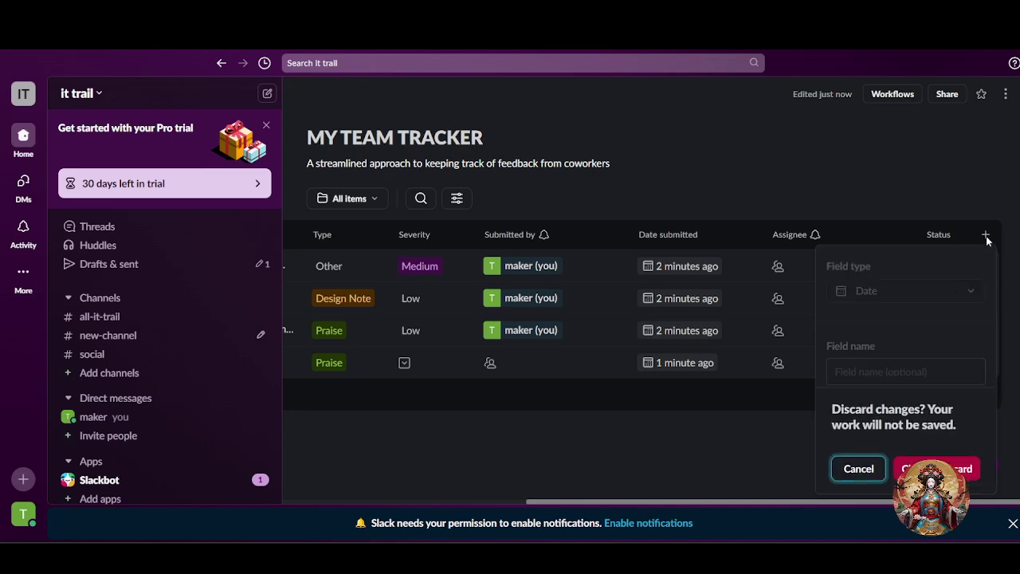
{"action": "left_click", "coordinate": [960, 469]}
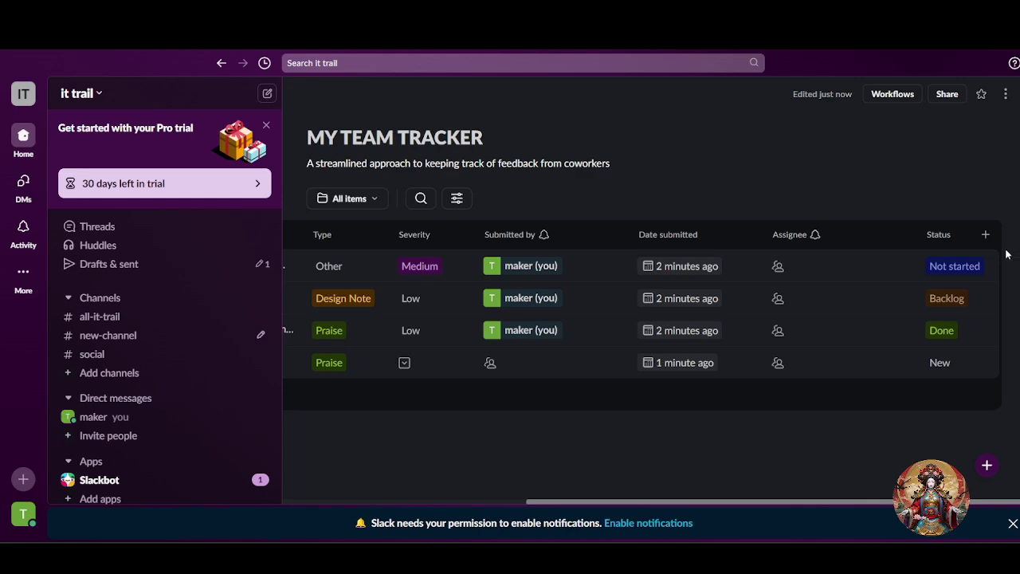
- Add a field of type Rating named "rating" after the list's Status field
{"action": "left_click", "coordinate": [986, 238]}
{"action": "left_click", "coordinate": [931, 291]}
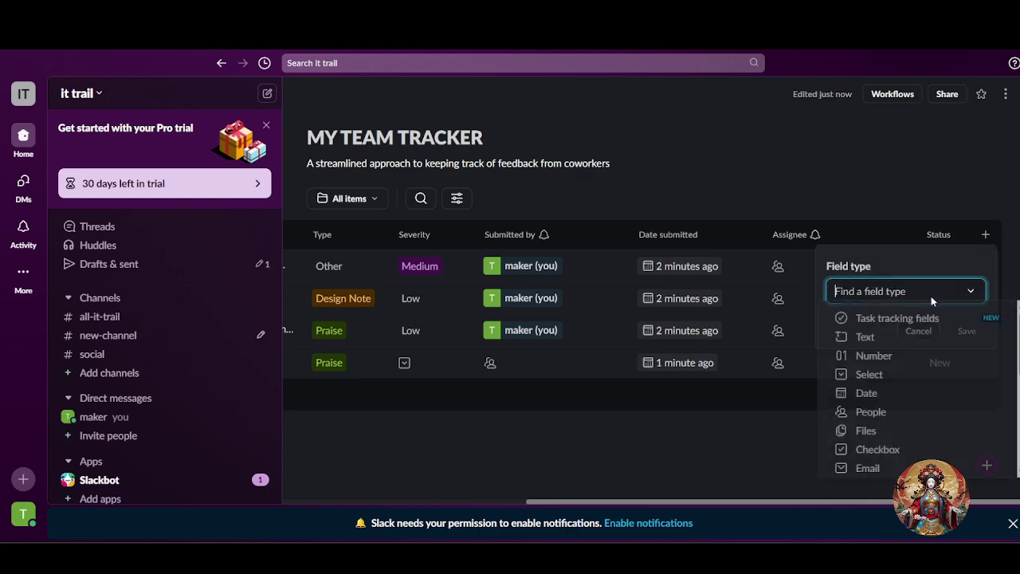
{"action": "scroll", "coordinate": [888, 442], "scroll_direction": "down", "scroll_amount": 1}
{"action": "scroll", "coordinate": [890, 444], "scroll_direction": "down", "scroll_amount": 2}
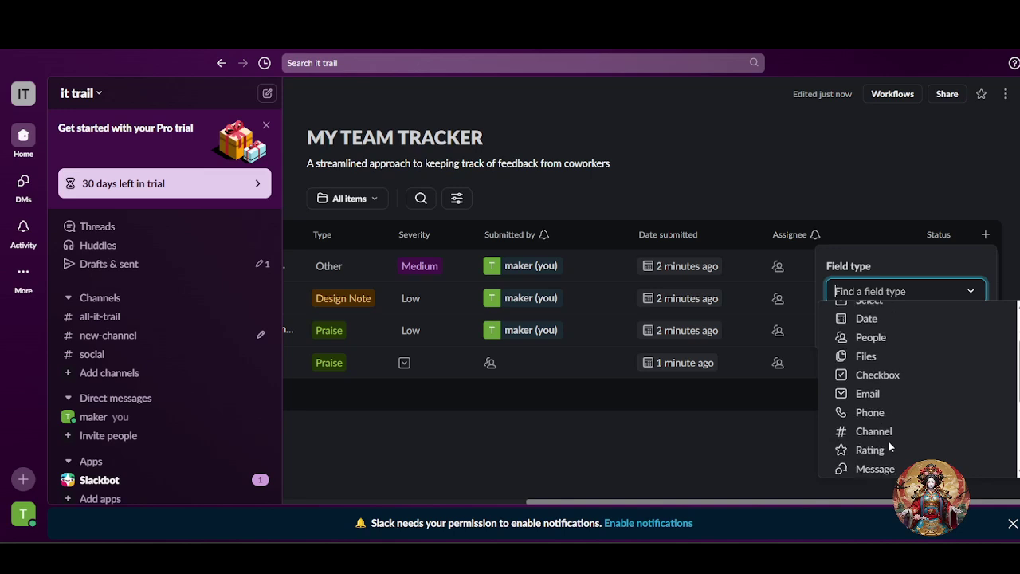
{"action": "left_click", "coordinate": [891, 424]}
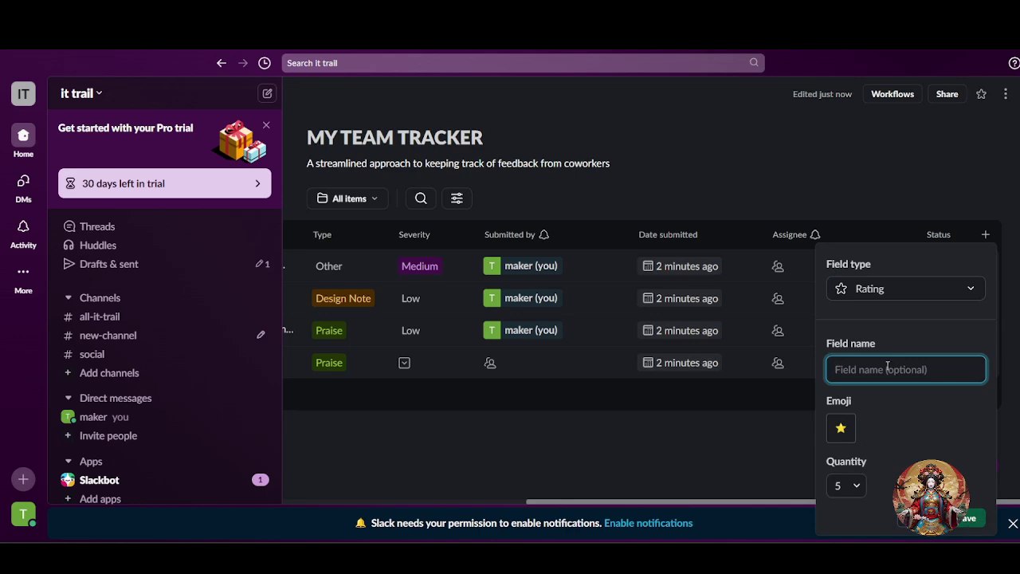
{"action": "type", "text": "rating"}
{"action": "key", "text": "Return"}
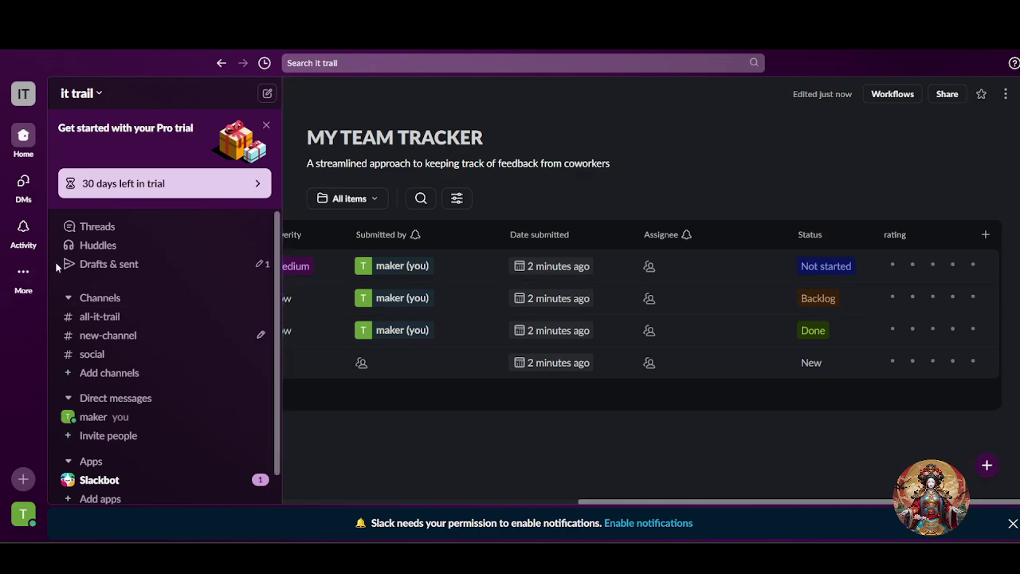
- Examine the available list templates, previewing the Backlog, Feedback, Help request, Deal and Project trackers without using any
{"action": "left_click", "coordinate": [32, 291]}
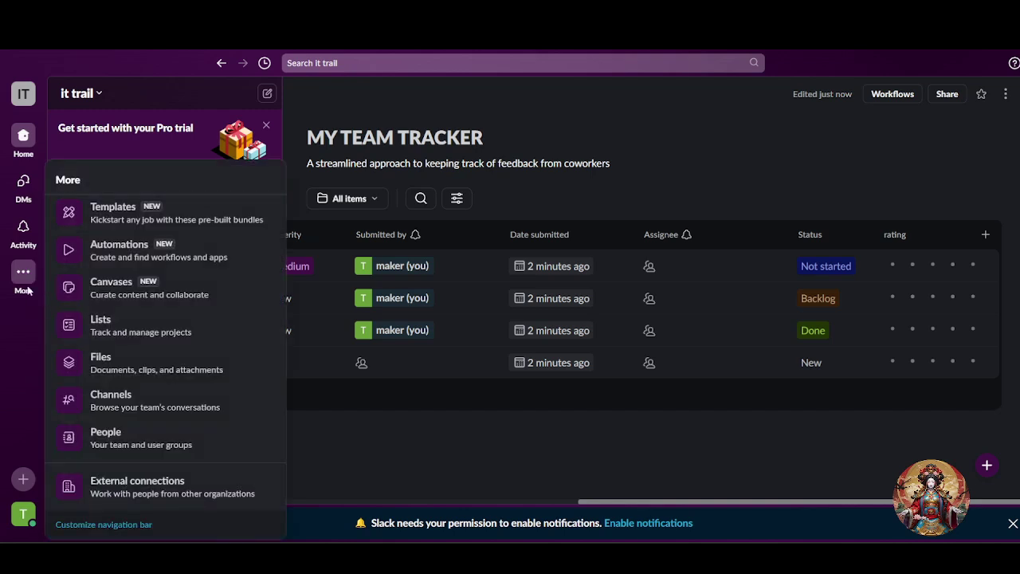
{"action": "left_click", "coordinate": [161, 341]}
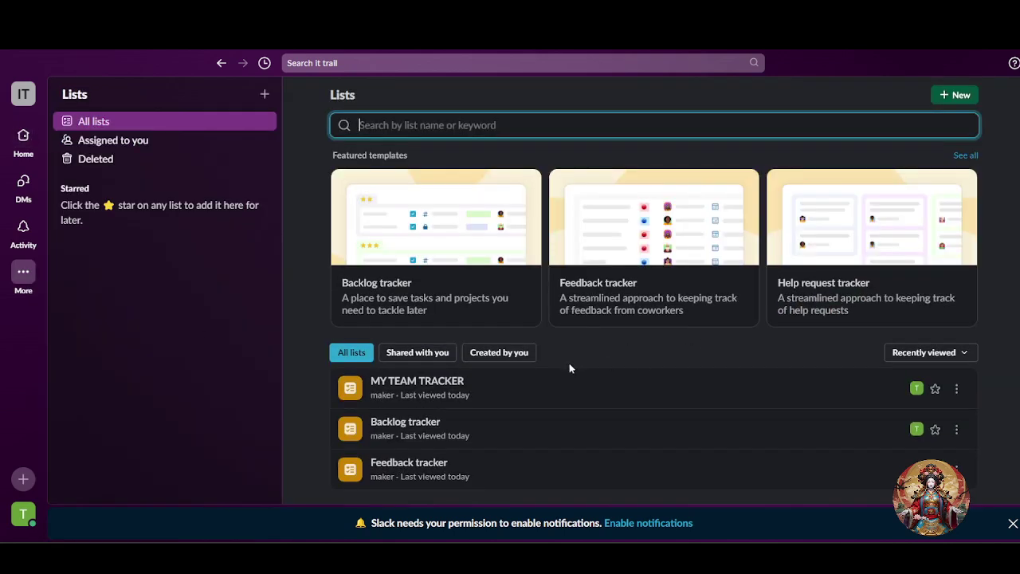
{"action": "left_click", "coordinate": [965, 156]}
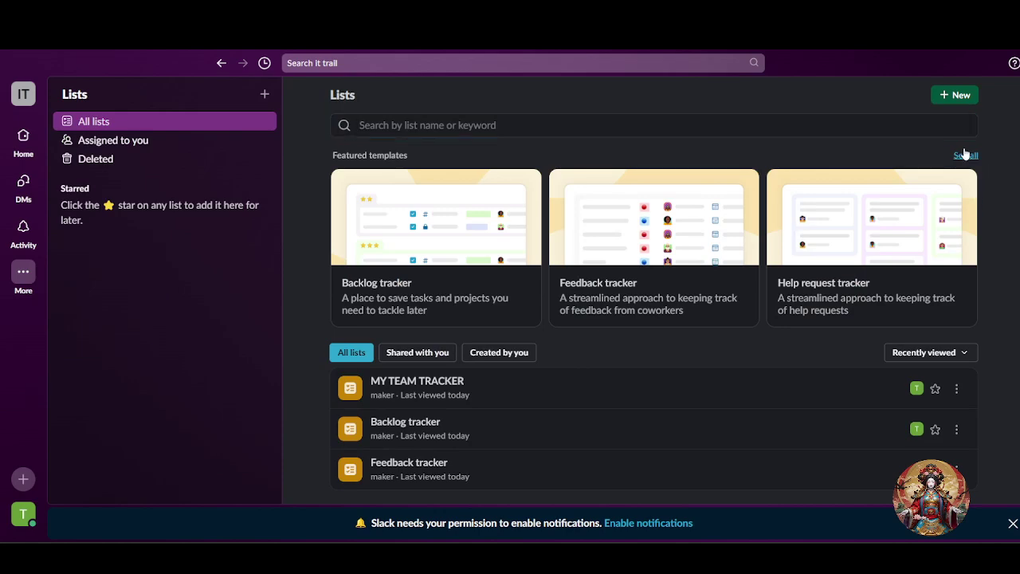
{"action": "scroll", "coordinate": [530, 328], "scroll_direction": "down", "scroll_amount": 3}
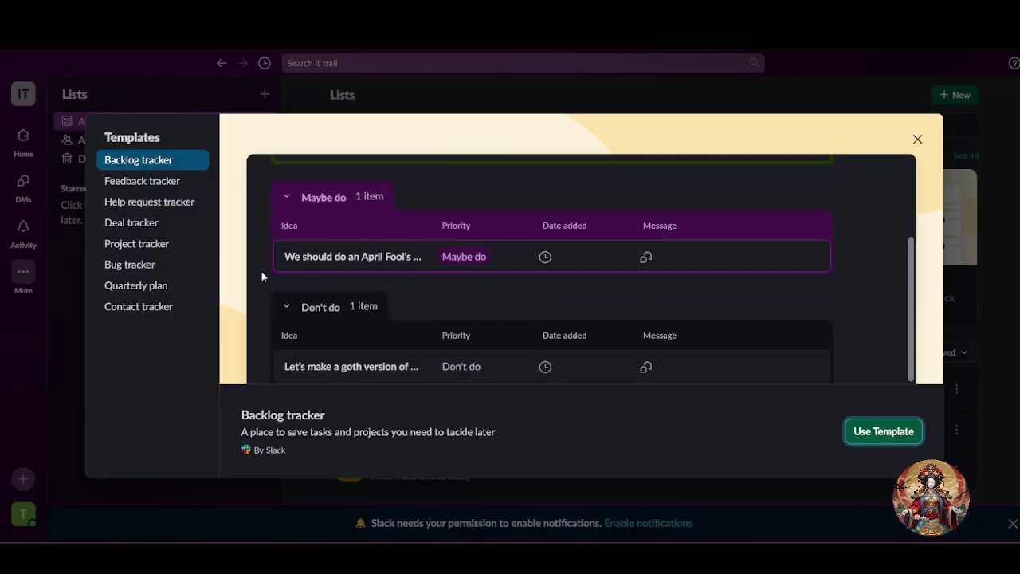
{"action": "left_click", "coordinate": [164, 184]}
{"action": "left_click", "coordinate": [157, 205]}
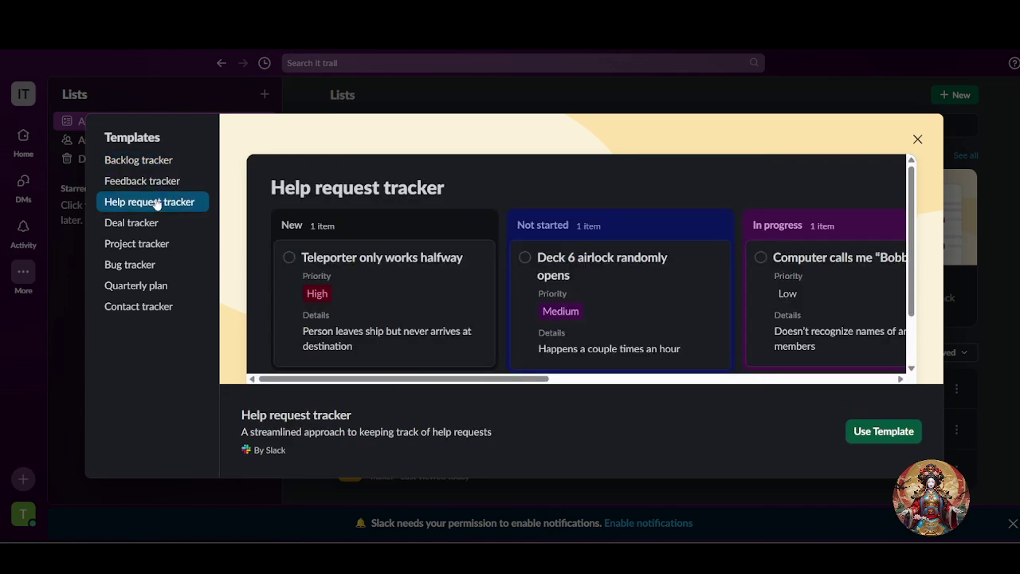
{"action": "left_click", "coordinate": [158, 225]}
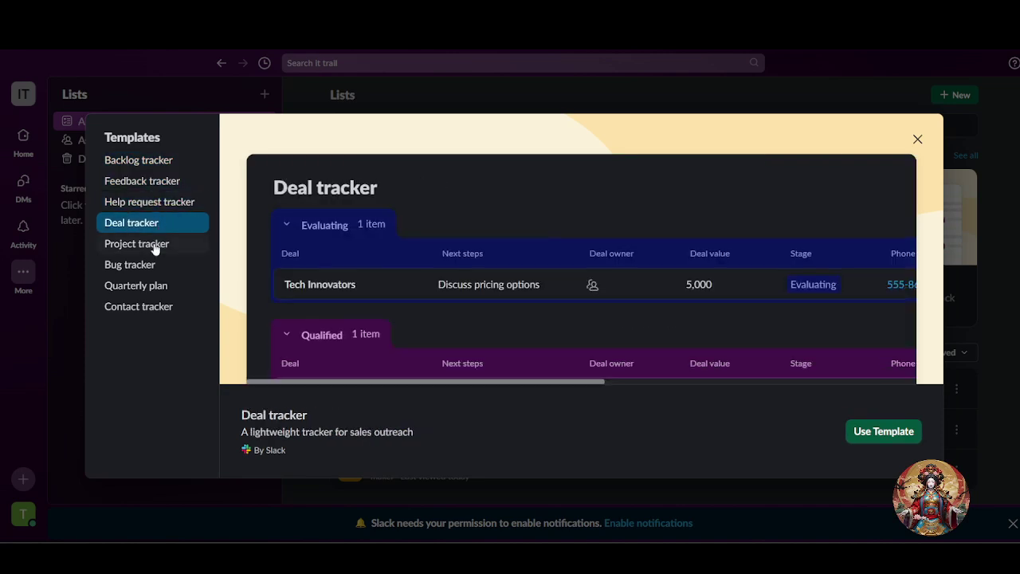
{"action": "left_click", "coordinate": [157, 244]}
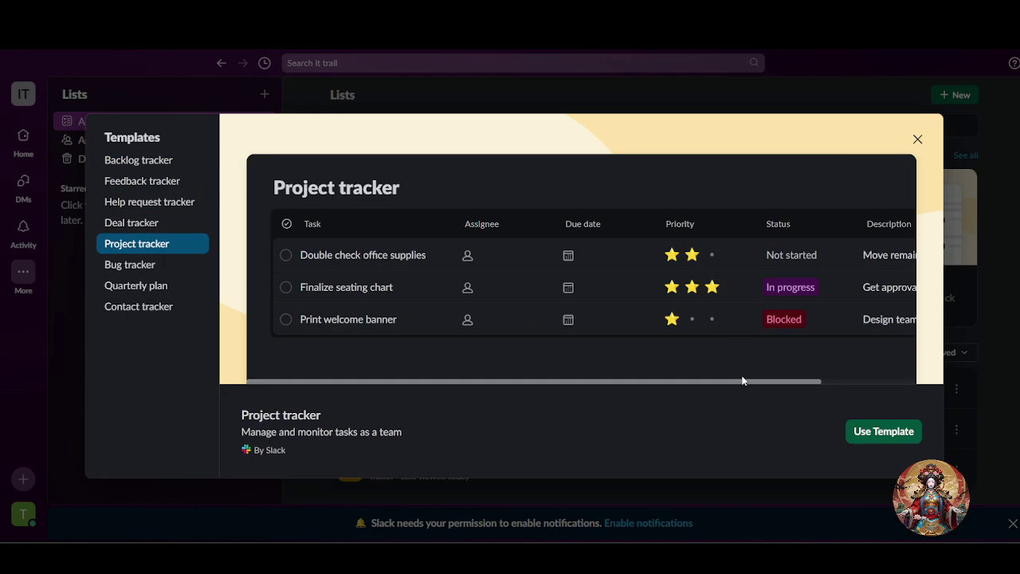
{"action": "scroll", "coordinate": [536, 336], "scroll_direction": "right", "scroll_amount": 3}
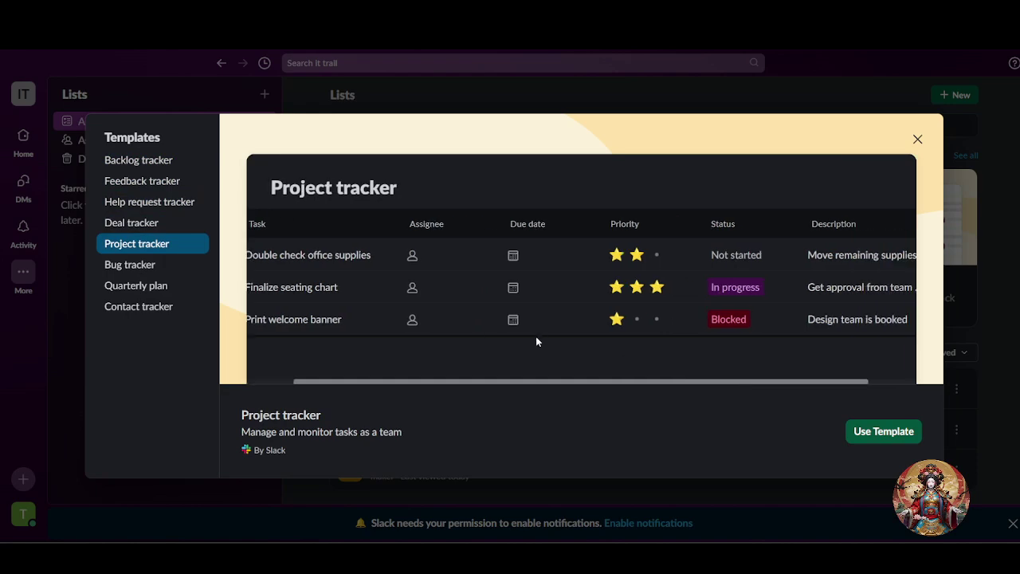
{"action": "left_click", "coordinate": [918, 139]}
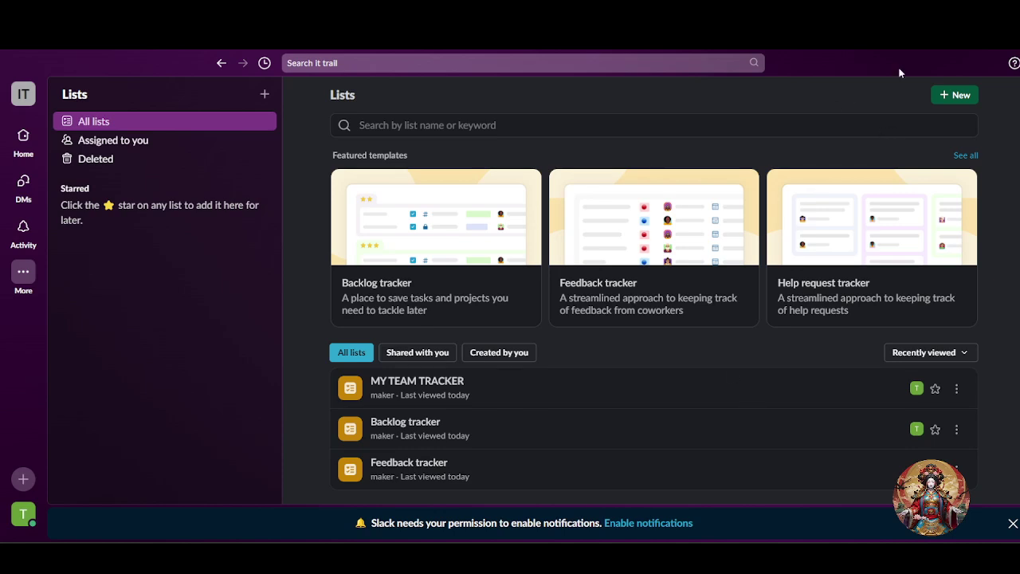
- Create a blank list and title it "Video Production list"
{"action": "left_click", "coordinate": [951, 95]}
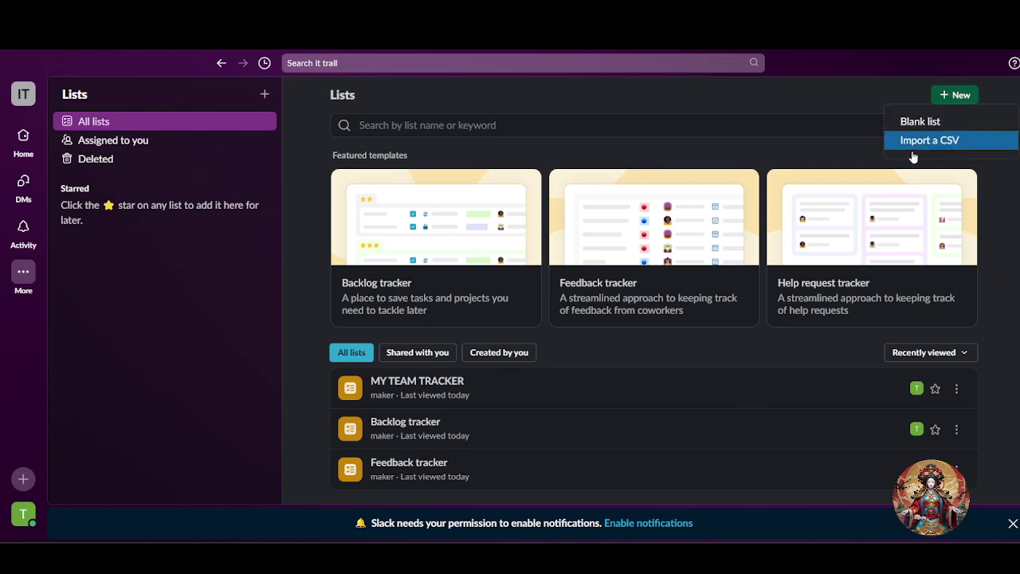
{"action": "left_click", "coordinate": [960, 124]}
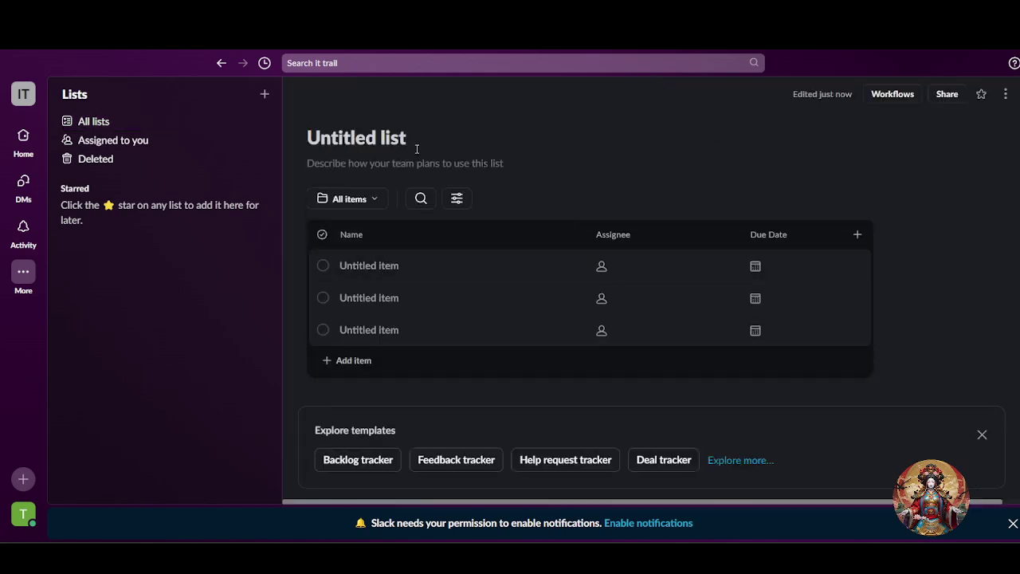
{"action": "left_click_drag", "start_coordinate": [421, 141], "coordinate": [264, 116]}
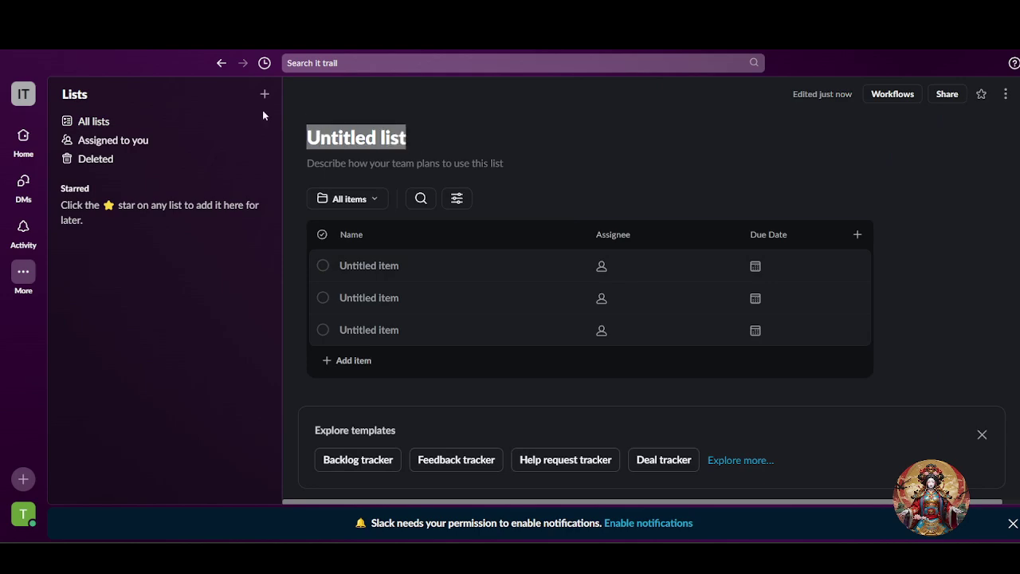
{"action": "key", "text": "BackSpace"}
{"action": "type", "text": "Vide"}
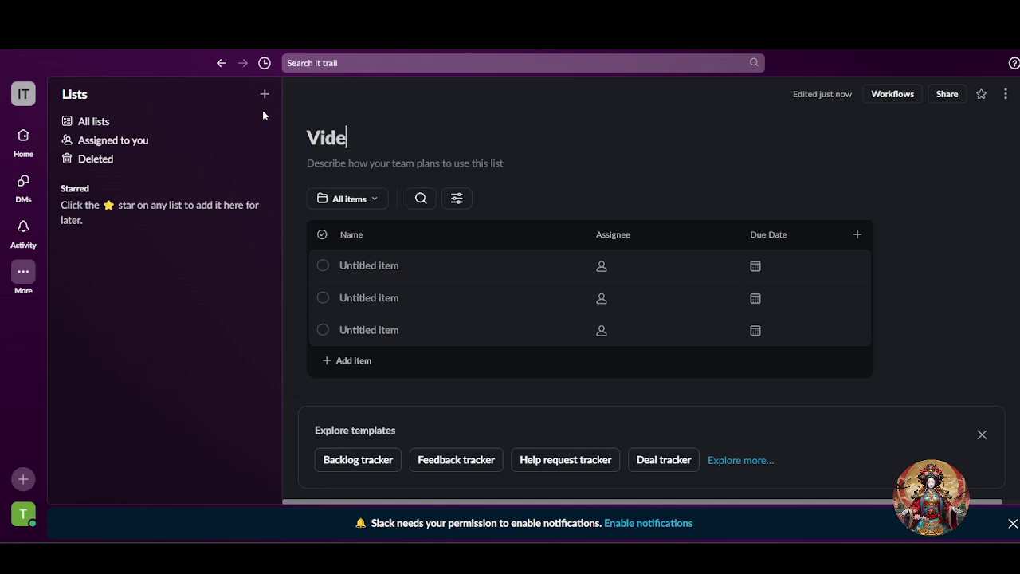
{"action": "type", "text": "o Pro"}
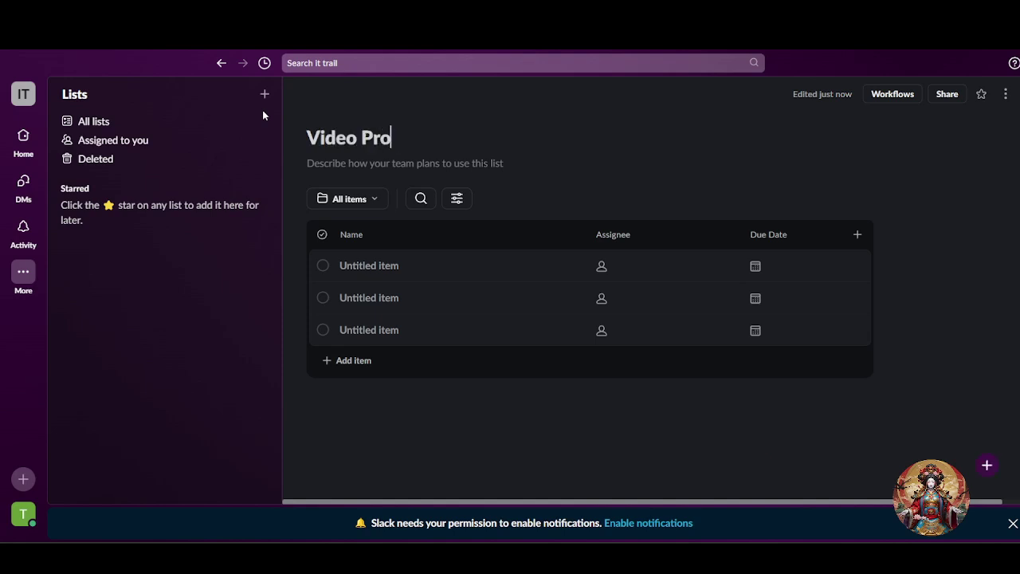
{"action": "type", "text": "ductio"}
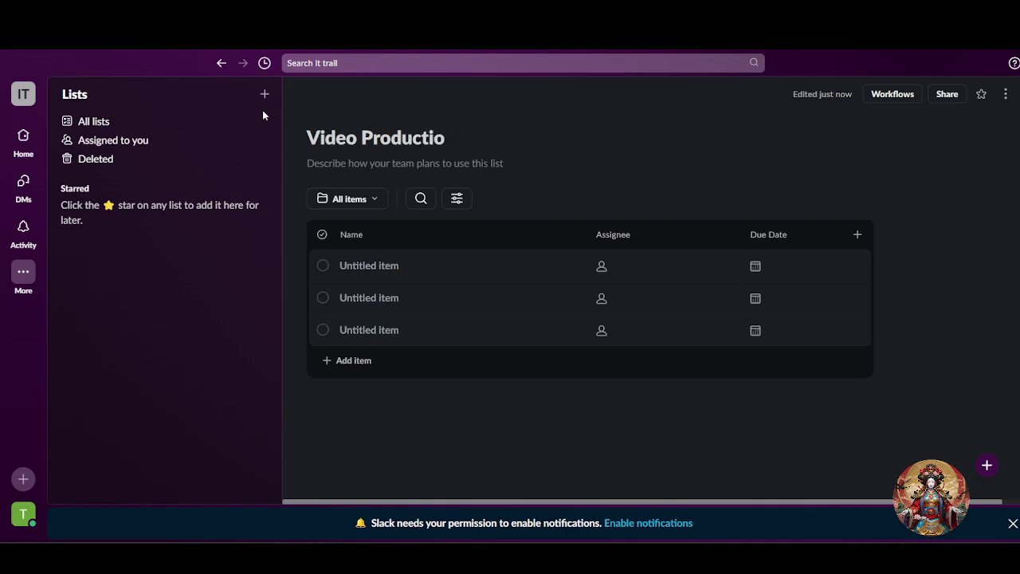
{"action": "type", "text": "n list"}
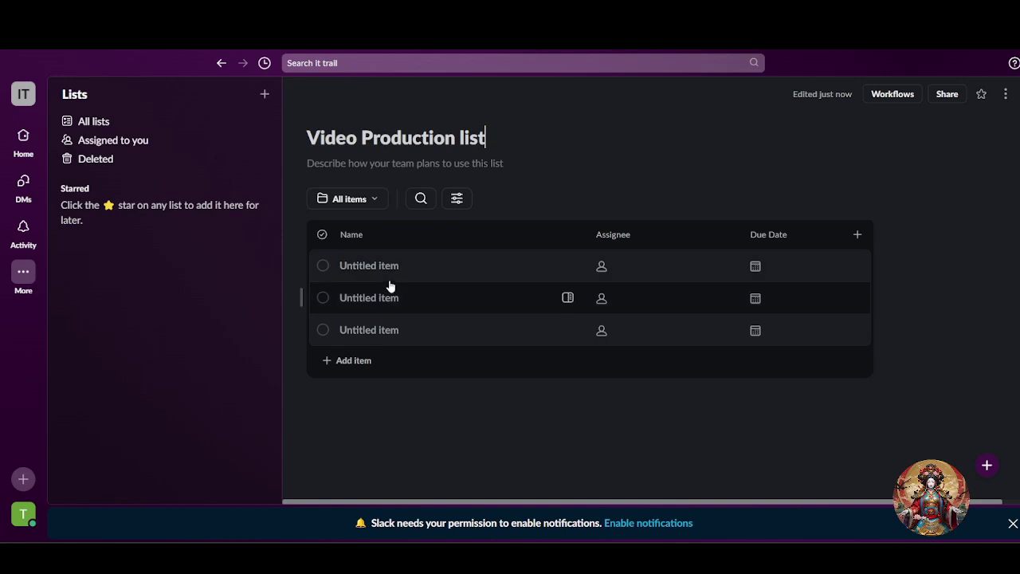
- Name each of the list's three untitled items "Video name"
{"action": "left_click", "coordinate": [401, 263]}
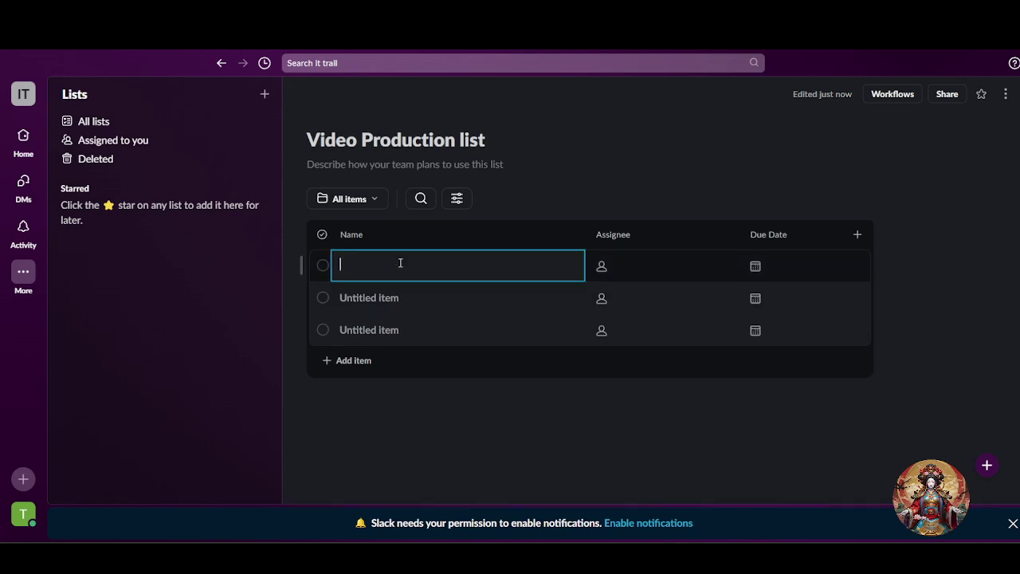
{"action": "type", "text": "Video name"}
{"action": "key", "text": "Return"}
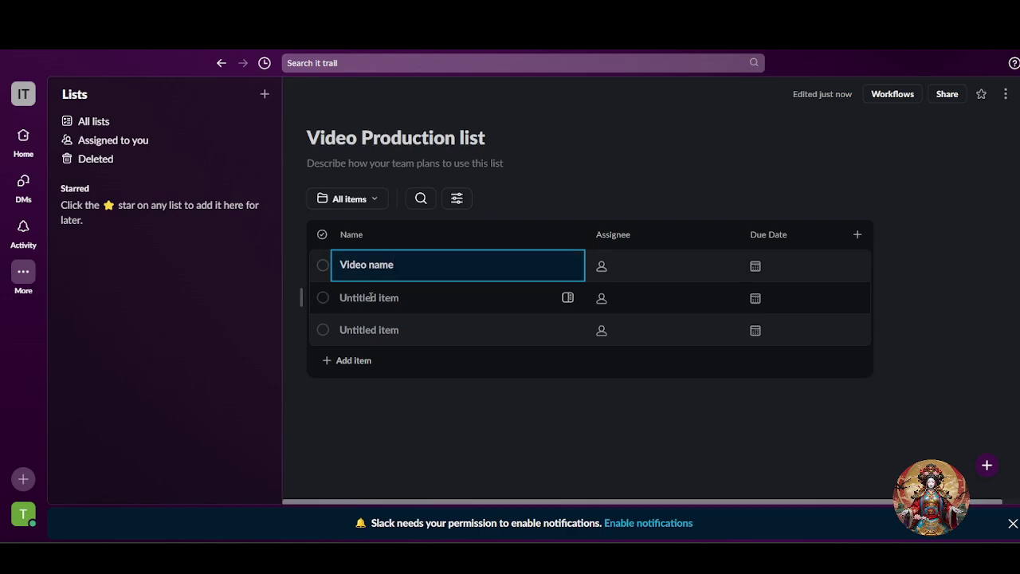
{"action": "left_click", "coordinate": [477, 286]}
{"action": "type", "text": "Video "}
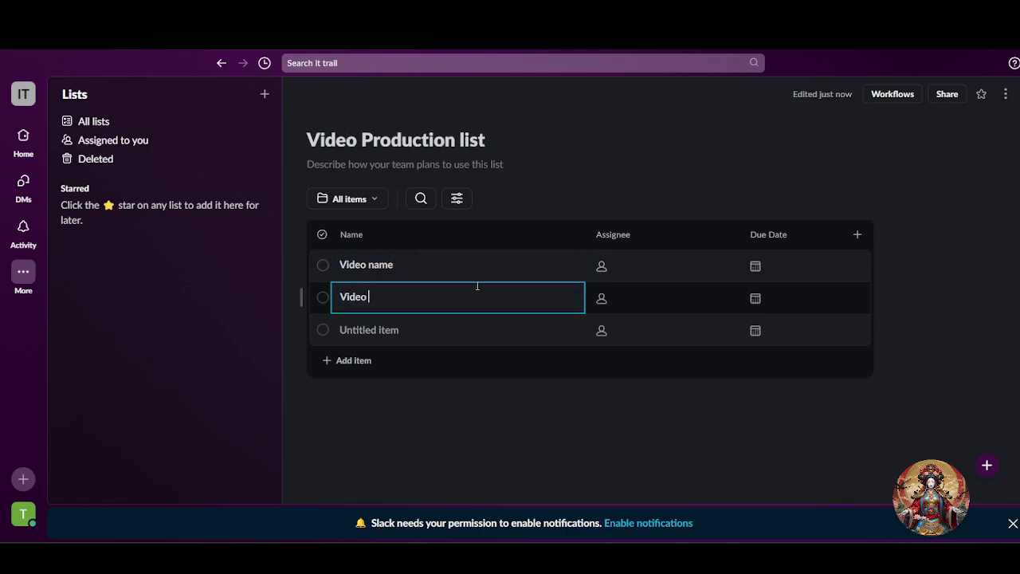
{"action": "type", "text": "name"}
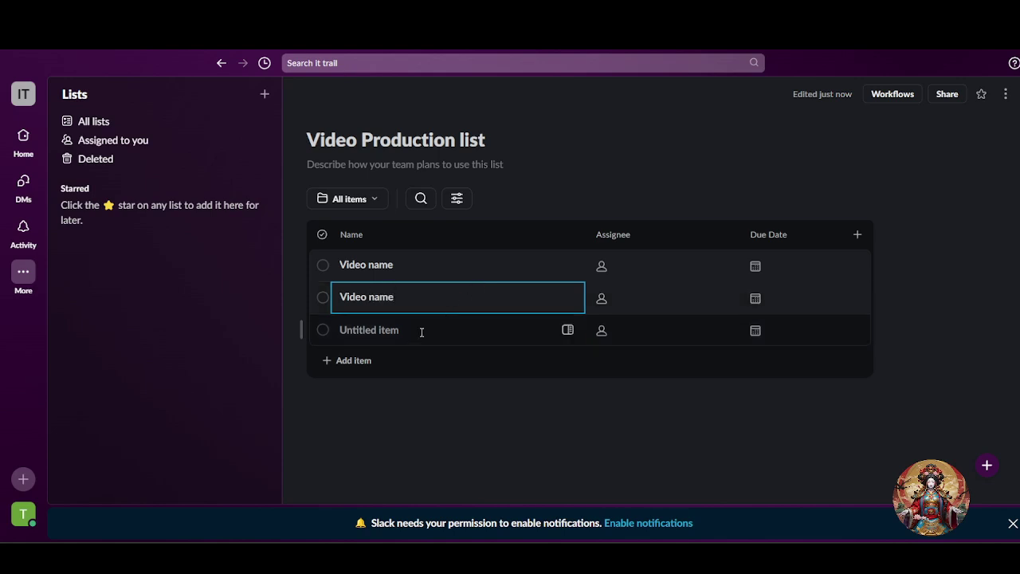
{"action": "left_click", "coordinate": [418, 333]}
{"action": "type", "text": "Video name"}
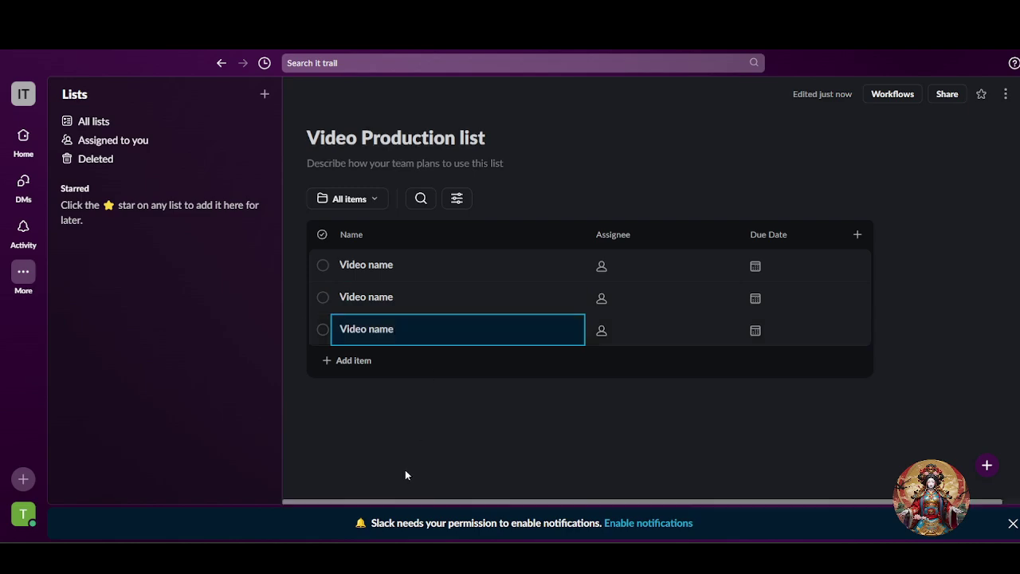
- Assign all three video items to your own account in the Assignee field
{"action": "left_click", "coordinate": [634, 274]}
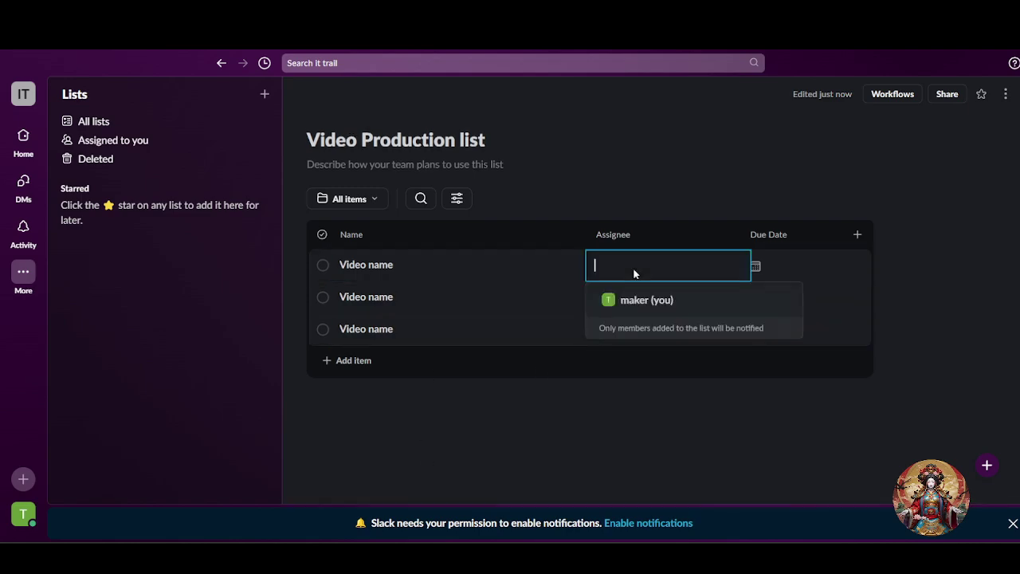
{"action": "left_click", "coordinate": [646, 309]}
{"action": "left_click", "coordinate": [657, 301]}
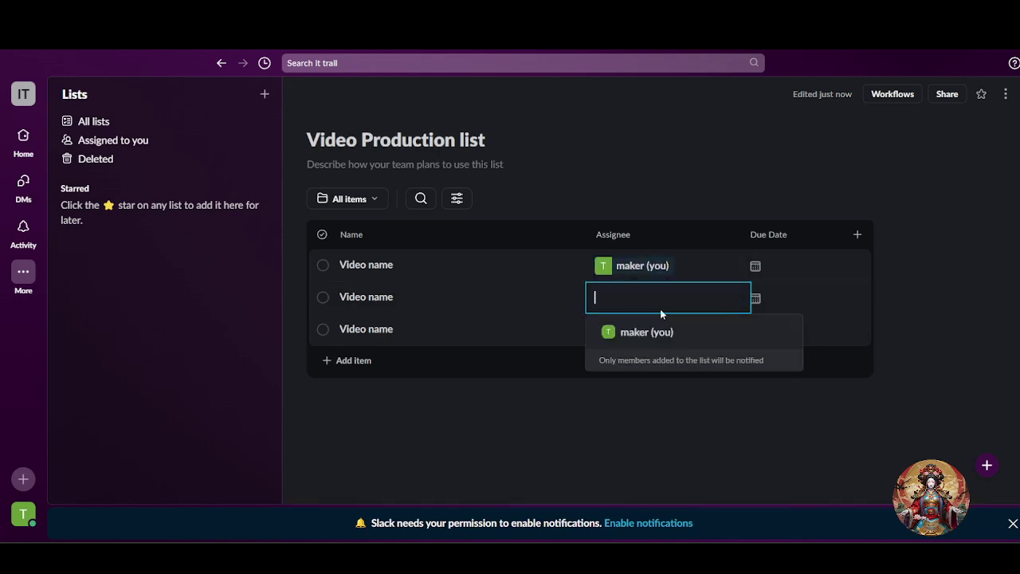
{"action": "left_click", "coordinate": [657, 341]}
{"action": "left_click", "coordinate": [665, 338]}
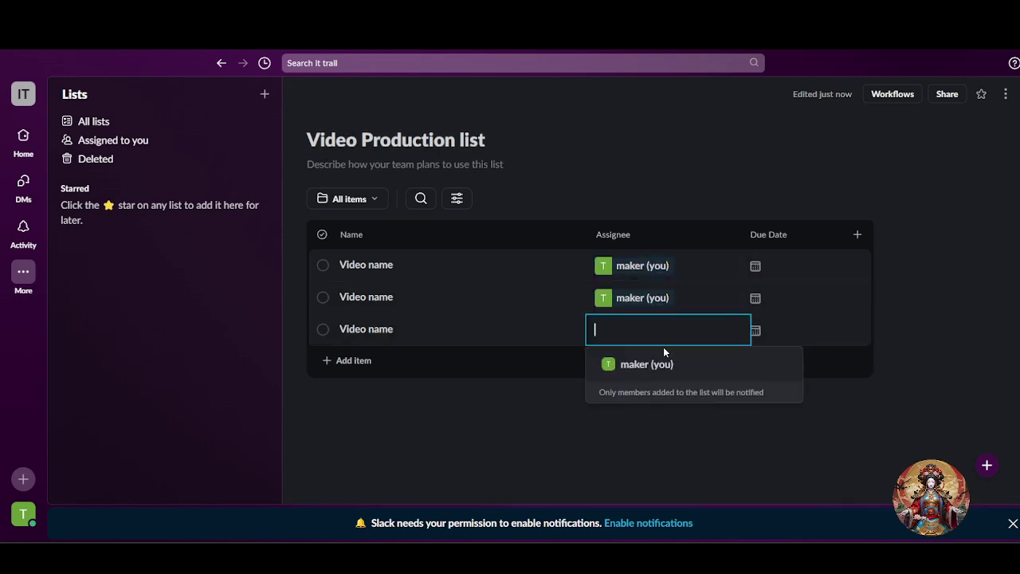
{"action": "left_click", "coordinate": [662, 362]}
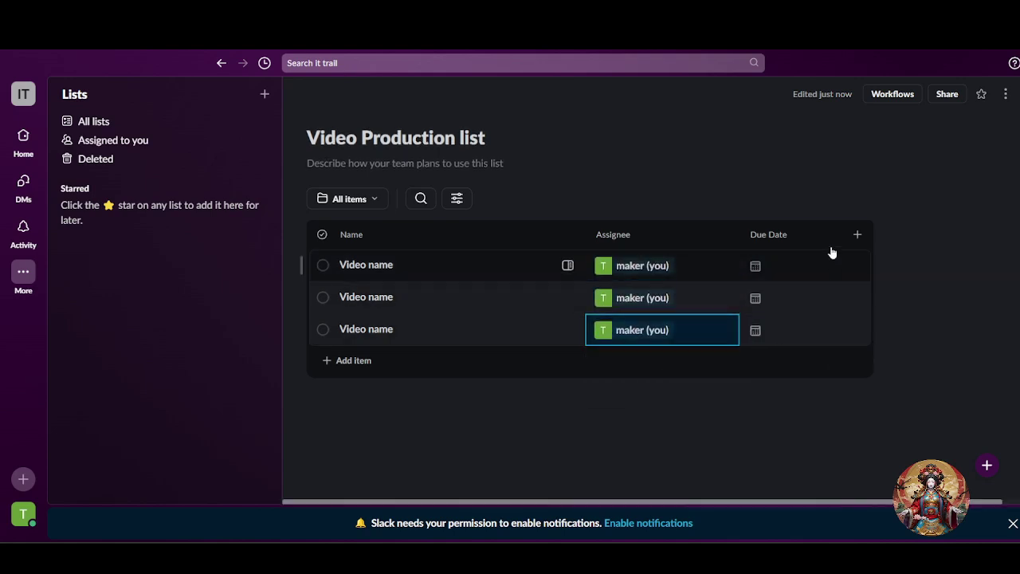
- Set the Due Date of the first item to 04/26/2025 and of the second and third items to 04/19/2025
{"action": "left_click", "coordinate": [782, 272]}
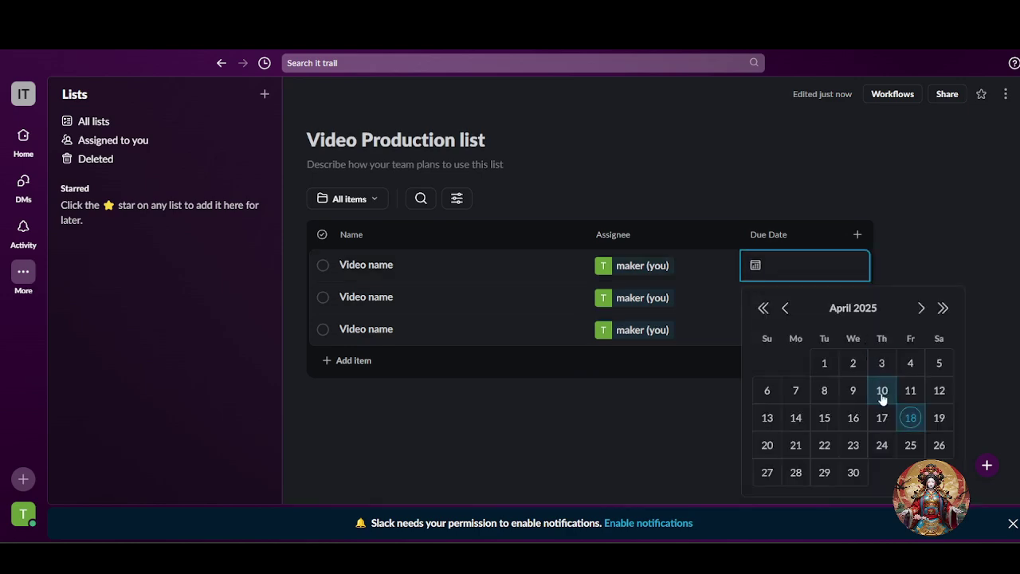
{"action": "left_click", "coordinate": [937, 440]}
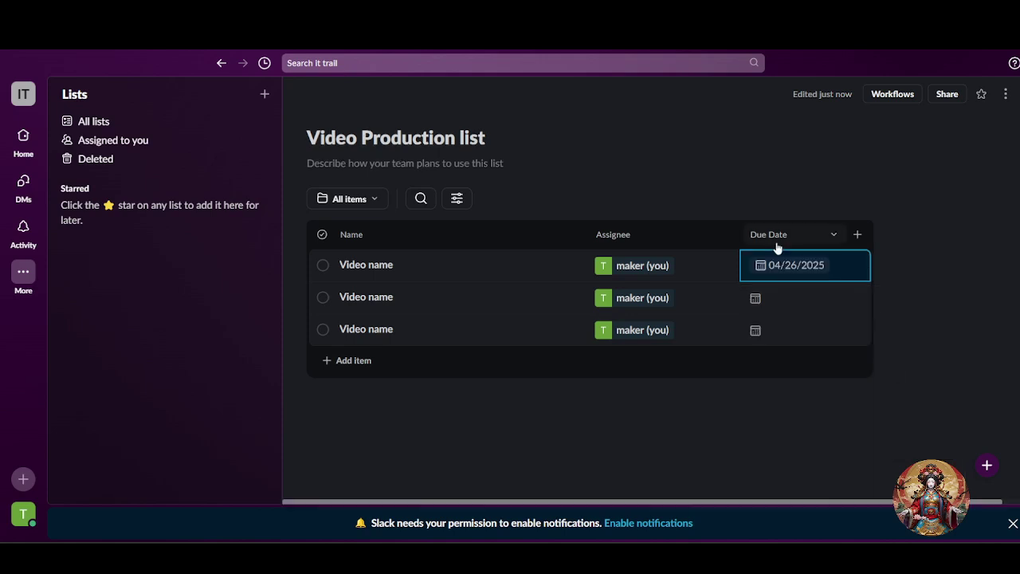
{"action": "left_click", "coordinate": [777, 298]}
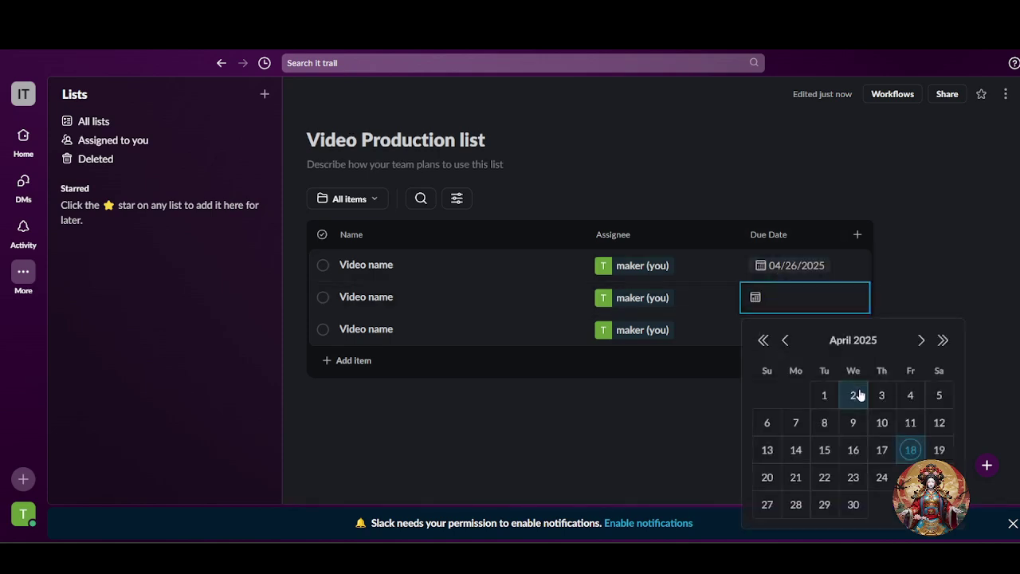
{"action": "left_click", "coordinate": [935, 451]}
{"action": "left_click", "coordinate": [799, 338]}
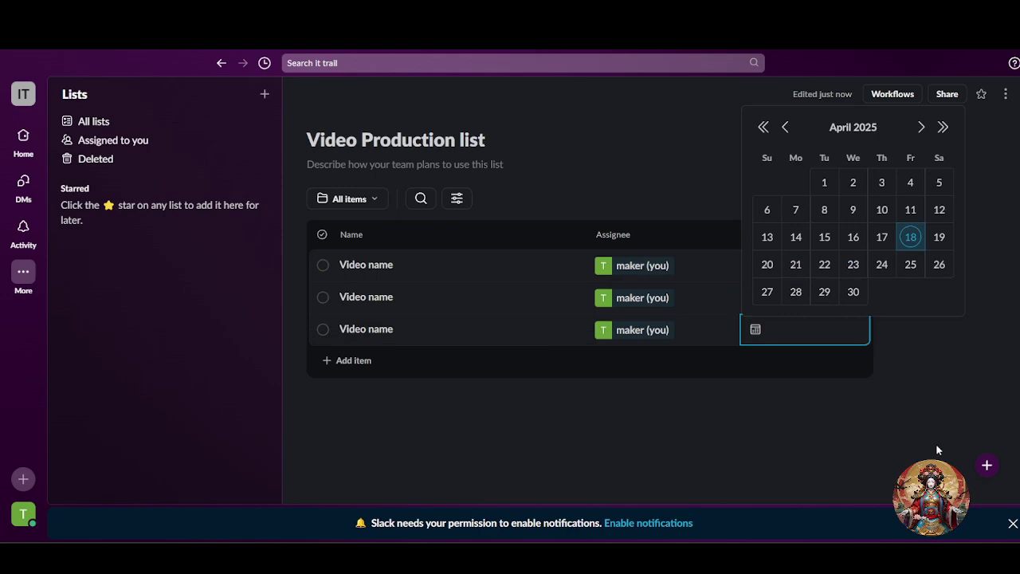
{"action": "left_click", "coordinate": [939, 239]}
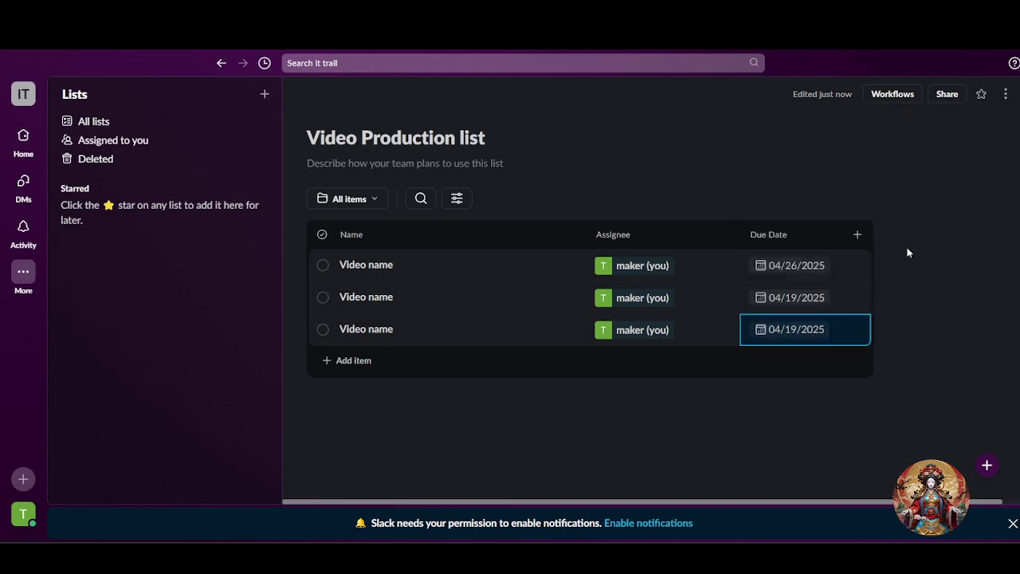
- Add a field of type People named "who create this video" after the Due Date field
{"action": "left_click", "coordinate": [859, 236]}
{"action": "left_click", "coordinate": [802, 288]}
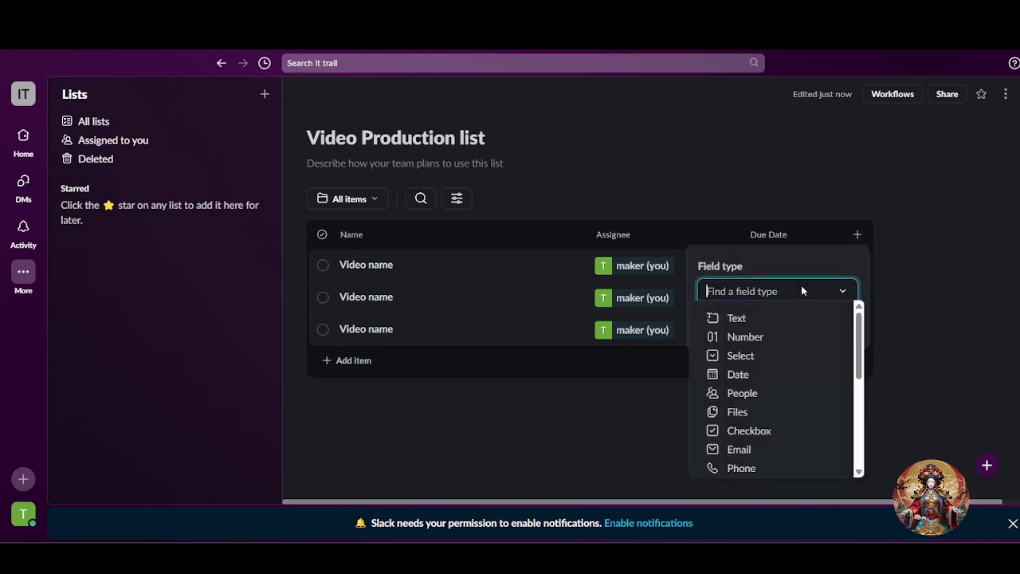
{"action": "scroll", "coordinate": [796, 415], "scroll_direction": "down", "scroll_amount": 2}
{"action": "scroll", "coordinate": [796, 420], "scroll_direction": "down", "scroll_amount": 2}
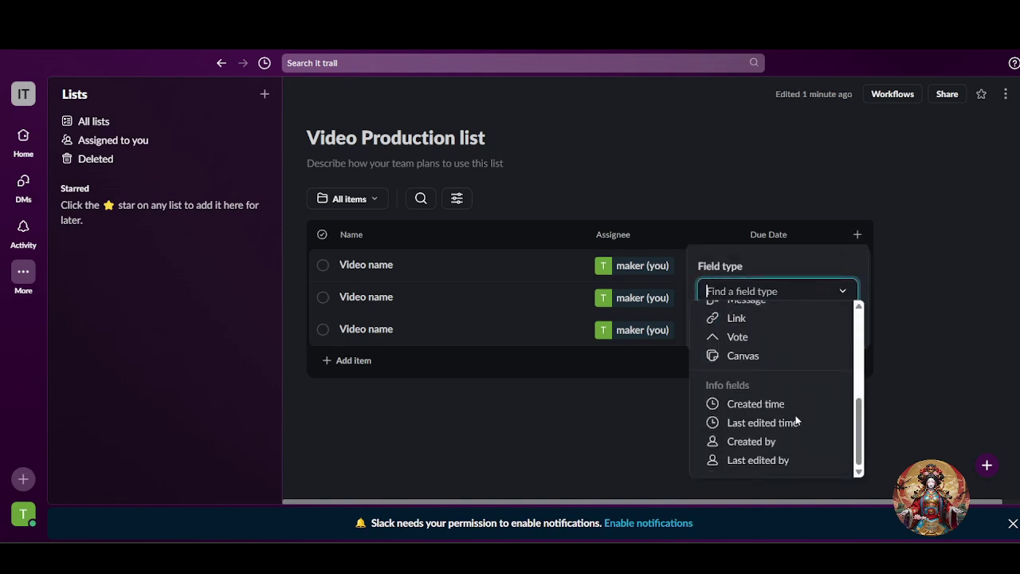
{"action": "scroll", "coordinate": [796, 421], "scroll_direction": "up", "scroll_amount": 5}
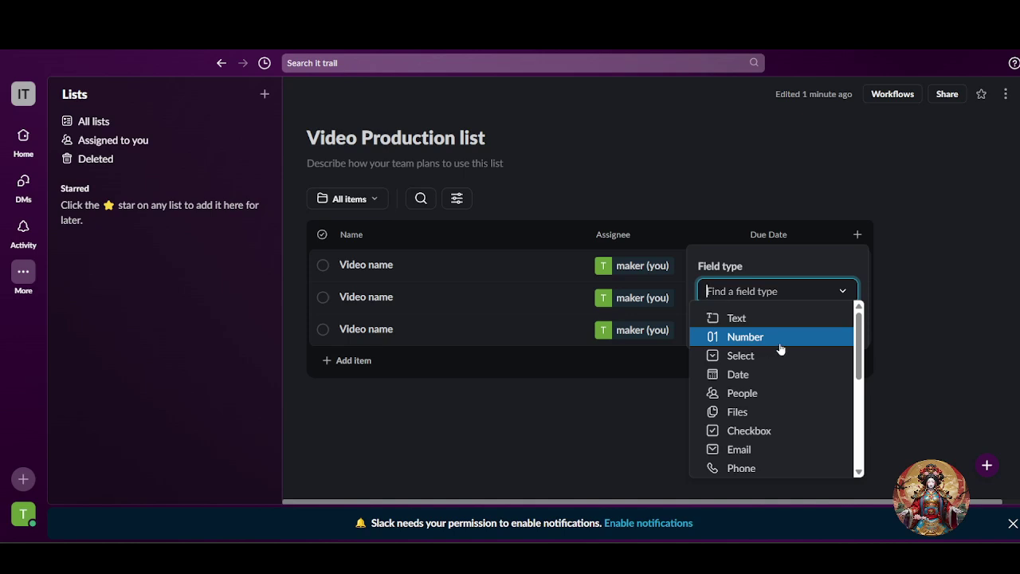
{"action": "left_click", "coordinate": [764, 390]}
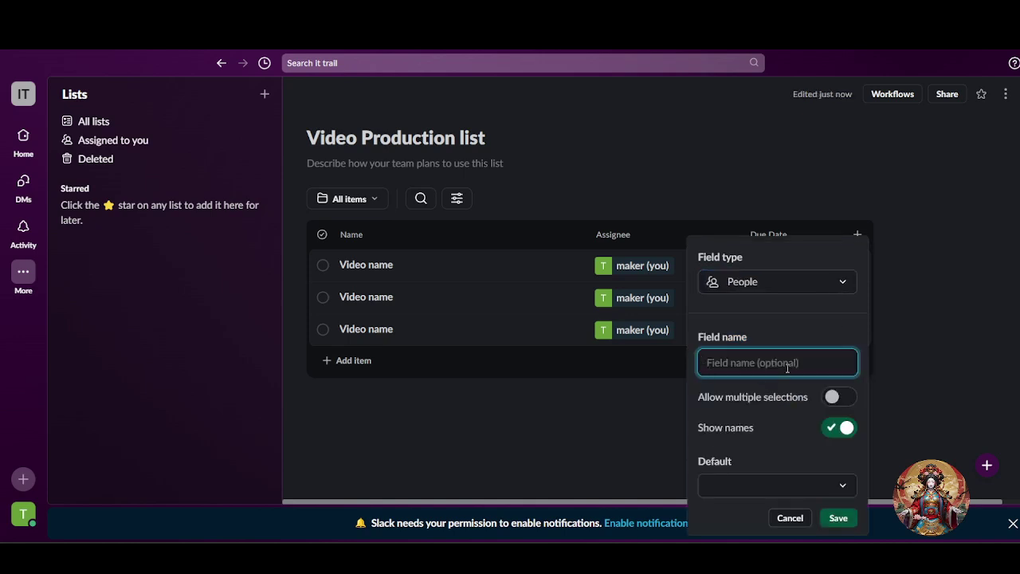
{"action": "type", "text": "Peop"}
{"action": "key", "text": "BackSpace"}
{"action": "key", "text": "BackSpace"}
{"action": "type", "text": "who create this video"}
{"action": "key", "text": "Return"}
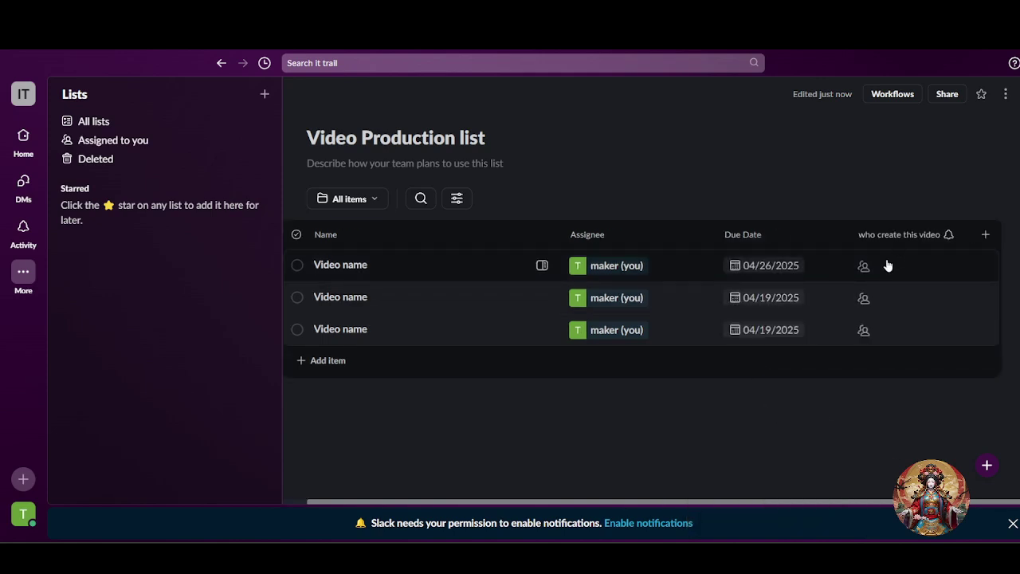
- Check the people choices in the first item's "who create this video" field and the list's sharing options, changing neither
{"action": "left_click", "coordinate": [888, 266]}
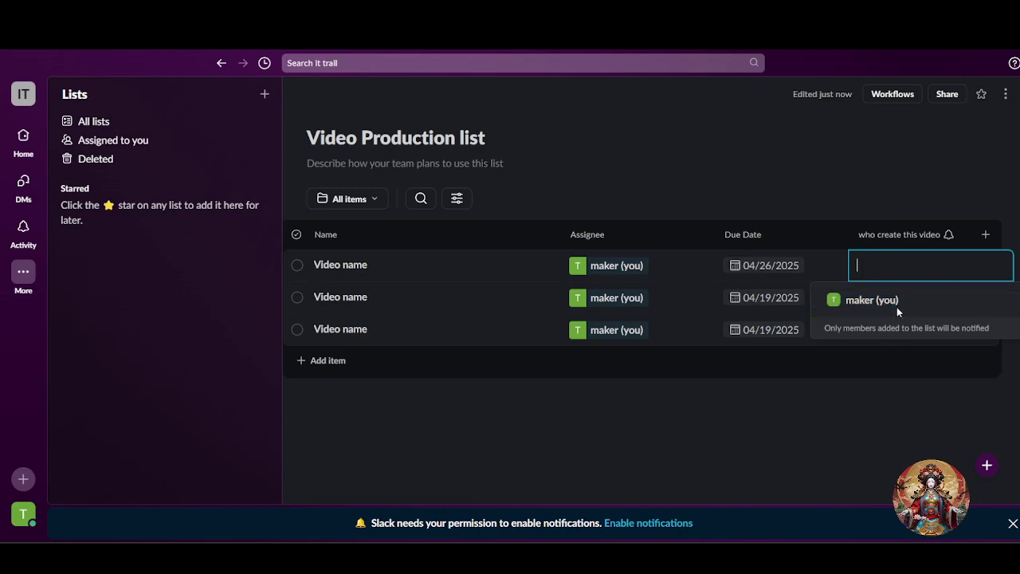
{"action": "key", "text": "Escape"}
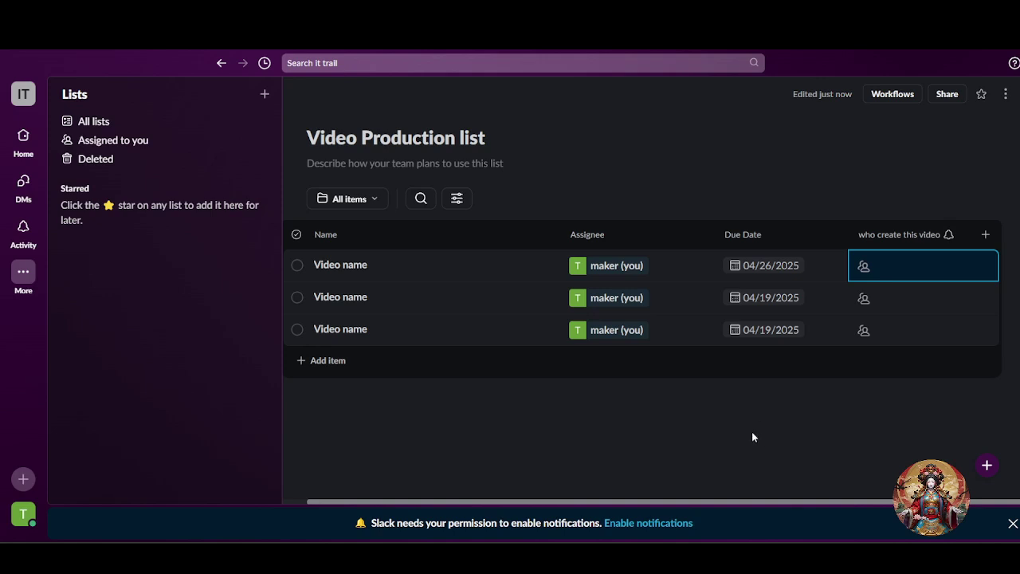
{"action": "left_click", "coordinate": [948, 94]}
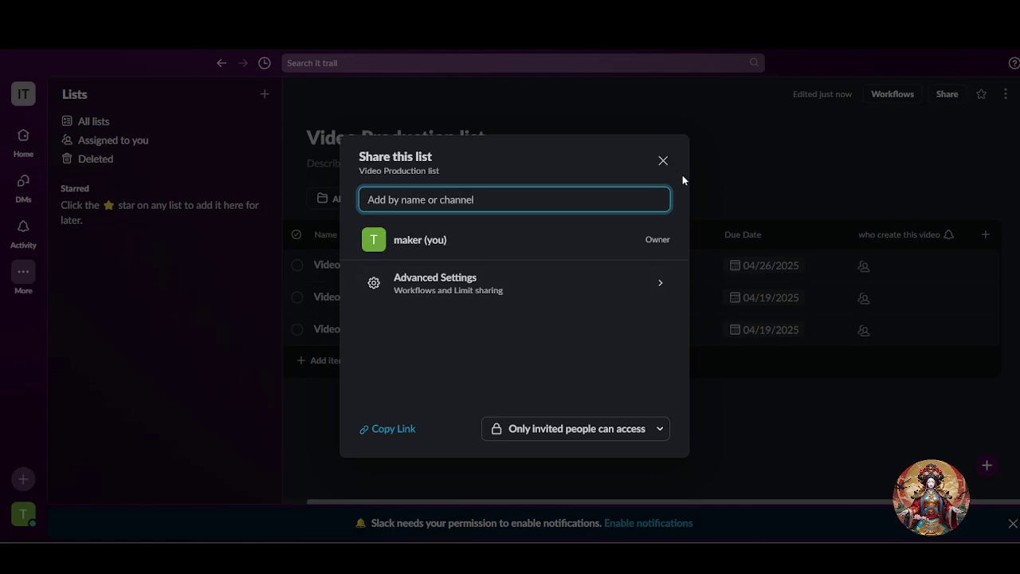
{"action": "left_click", "coordinate": [663, 162]}
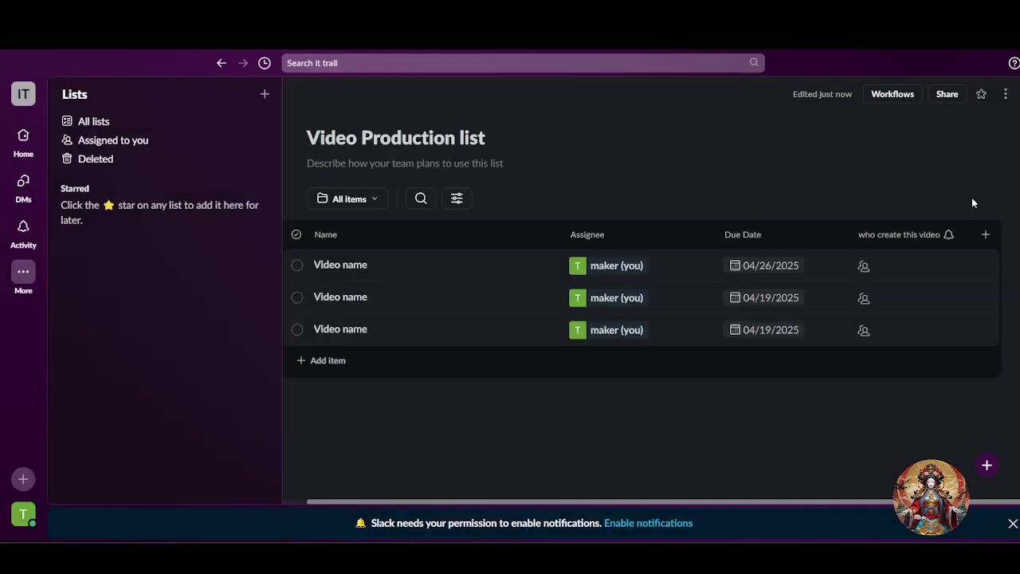
- Add a field of type Rating named "rating" after the "who create this video" field
{"action": "left_click", "coordinate": [982, 237]}
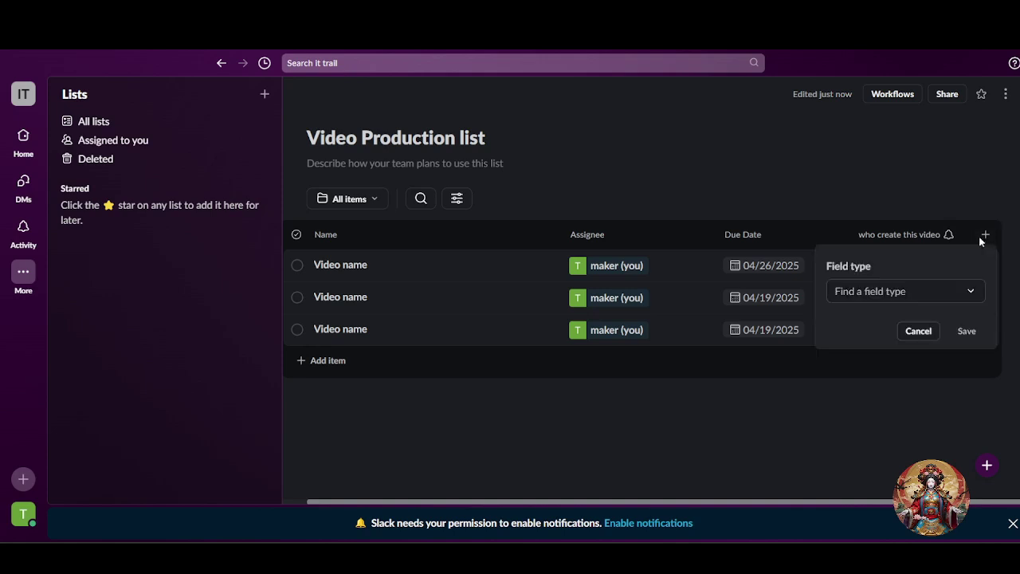
{"action": "left_click", "coordinate": [881, 293]}
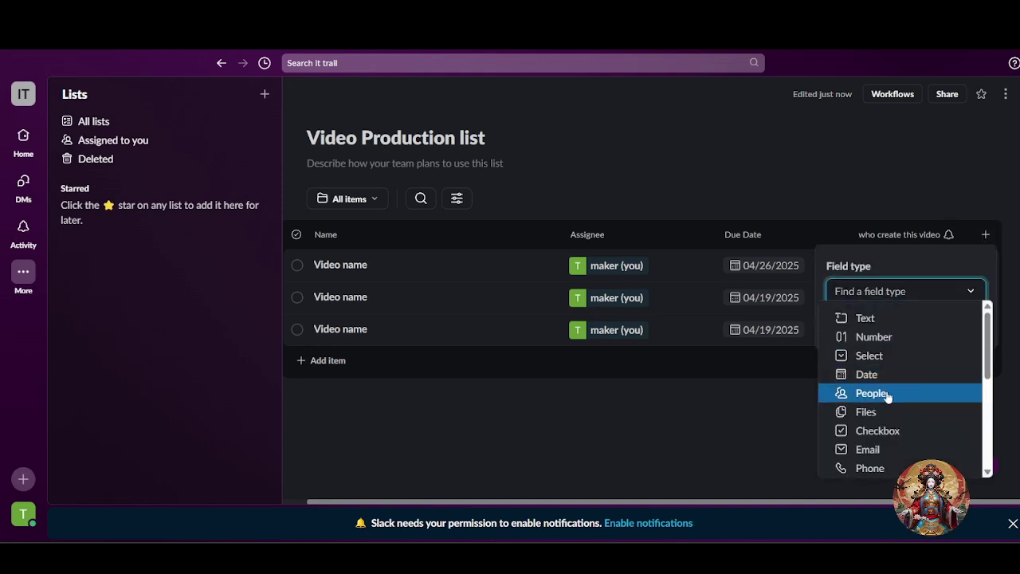
{"action": "scroll", "coordinate": [887, 394], "scroll_direction": "down", "scroll_amount": 5}
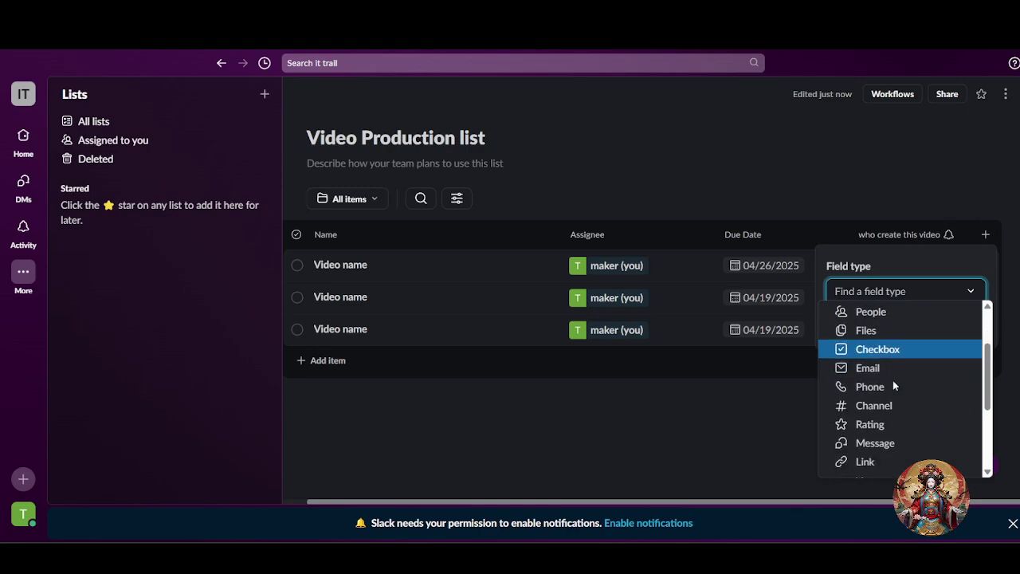
{"action": "scroll", "coordinate": [893, 380], "scroll_direction": "down", "scroll_amount": 1}
{"action": "scroll", "coordinate": [899, 342], "scroll_direction": "down", "scroll_amount": 2}
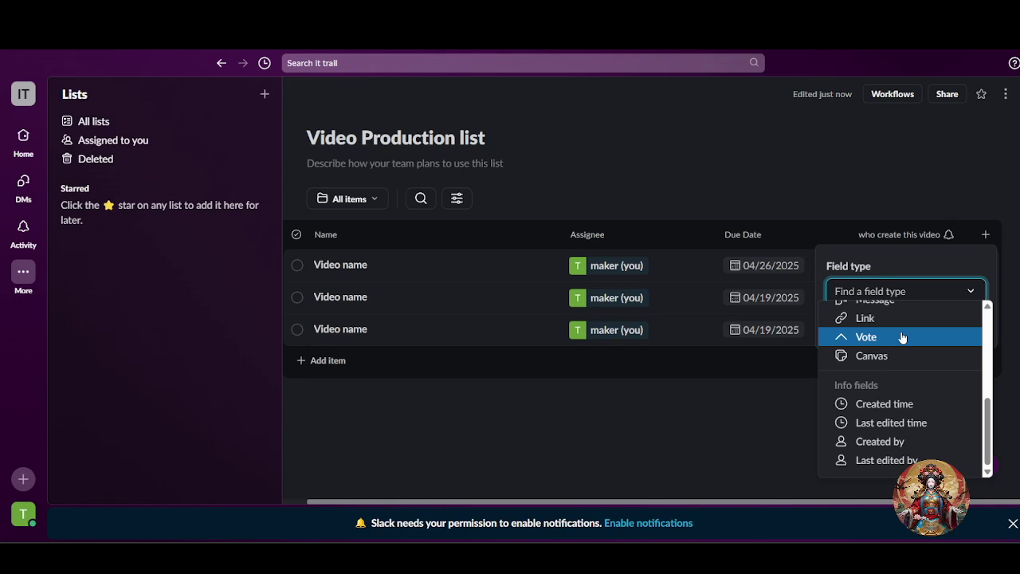
{"action": "scroll", "coordinate": [902, 337], "scroll_direction": "up", "scroll_amount": 5}
{"action": "scroll", "coordinate": [901, 338], "scroll_direction": "down", "scroll_amount": 2}
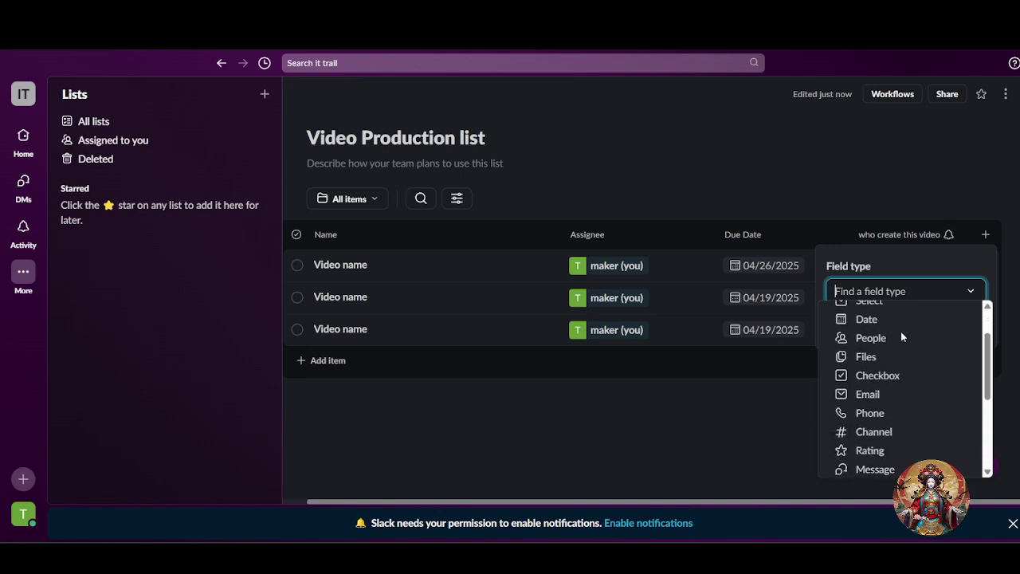
{"action": "scroll", "coordinate": [890, 436], "scroll_direction": "down", "scroll_amount": 1}
{"action": "left_click", "coordinate": [891, 437]}
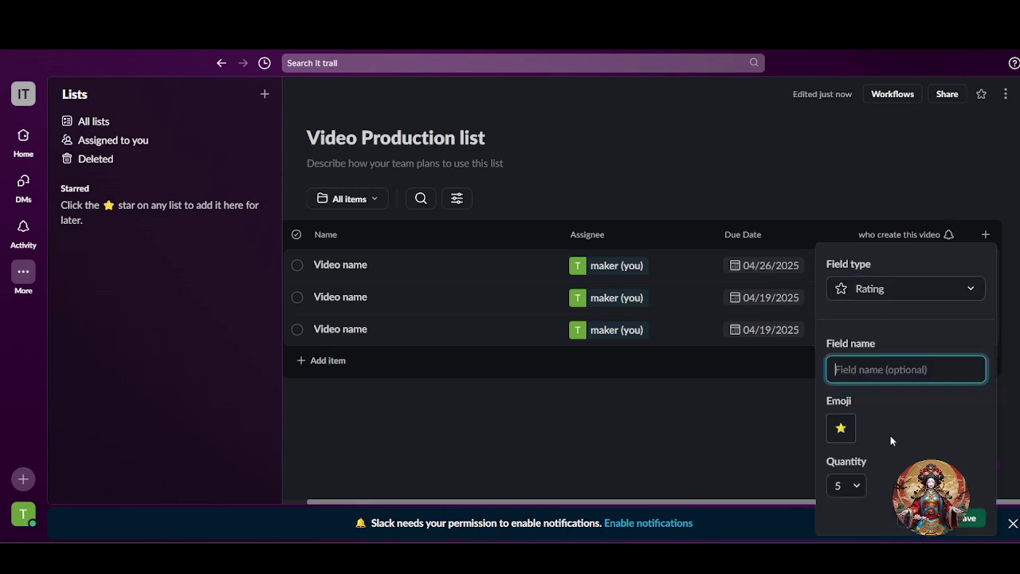
{"action": "left_click", "coordinate": [913, 366]}
{"action": "type", "text": "rating"}
{"action": "key", "text": "Return"}
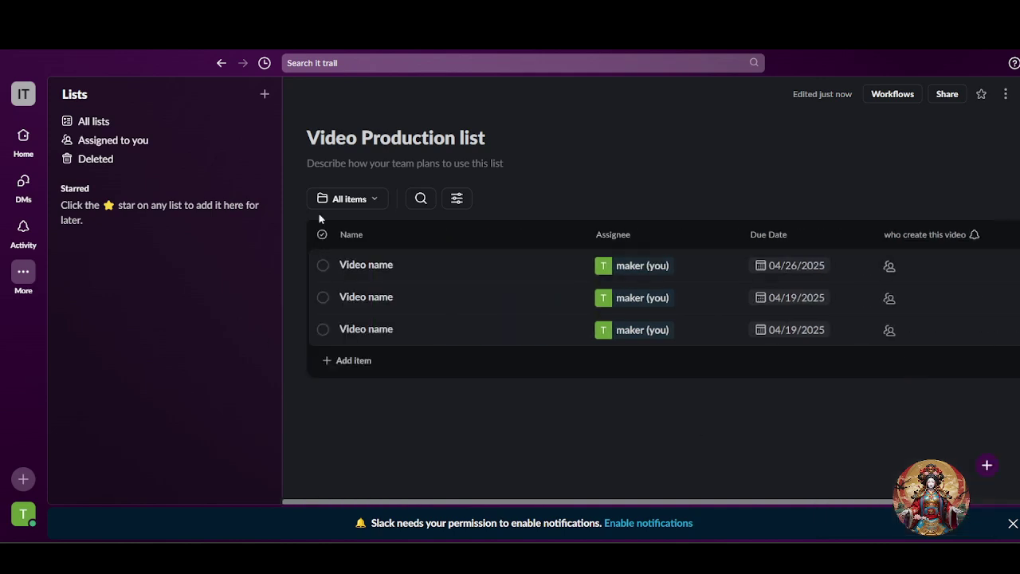
{"action": "left_click", "coordinate": [546, 131]}
- View the items assigned to you, the deleted lists and the direct messages
{"action": "left_click", "coordinate": [132, 141]}
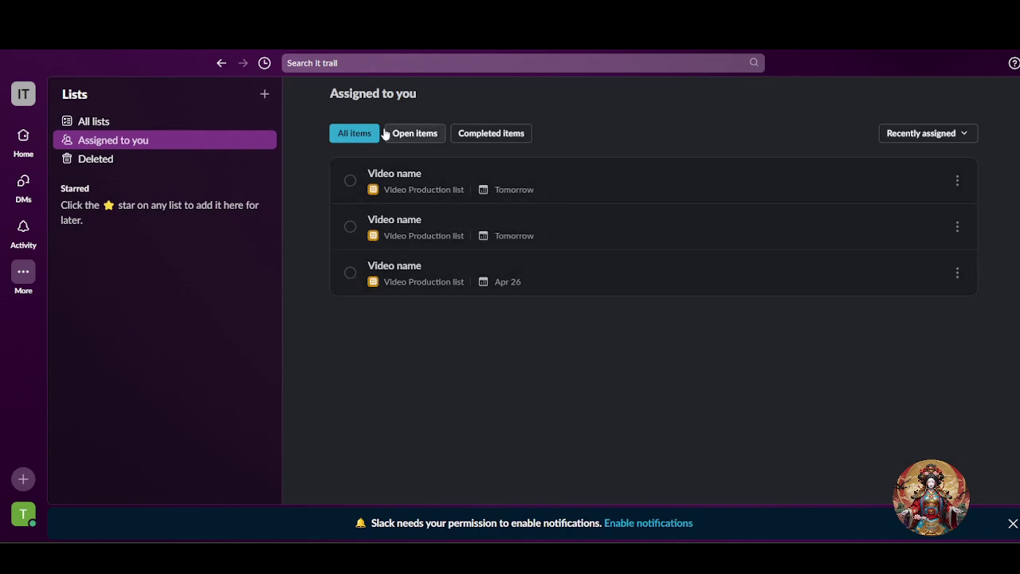
{"action": "left_click", "coordinate": [173, 161]}
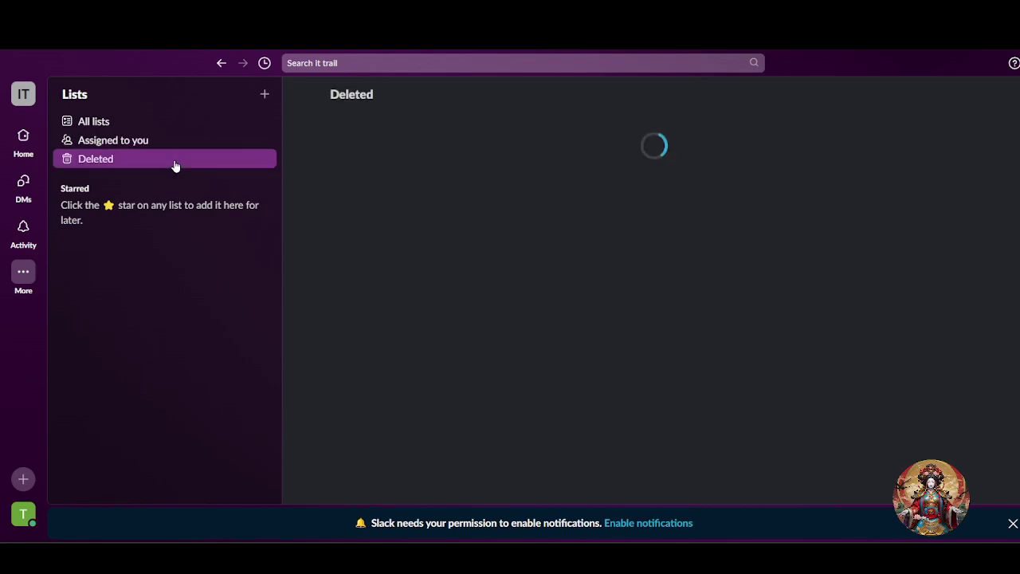
{"action": "left_click", "coordinate": [23, 229]}
{"action": "left_click", "coordinate": [23, 191]}
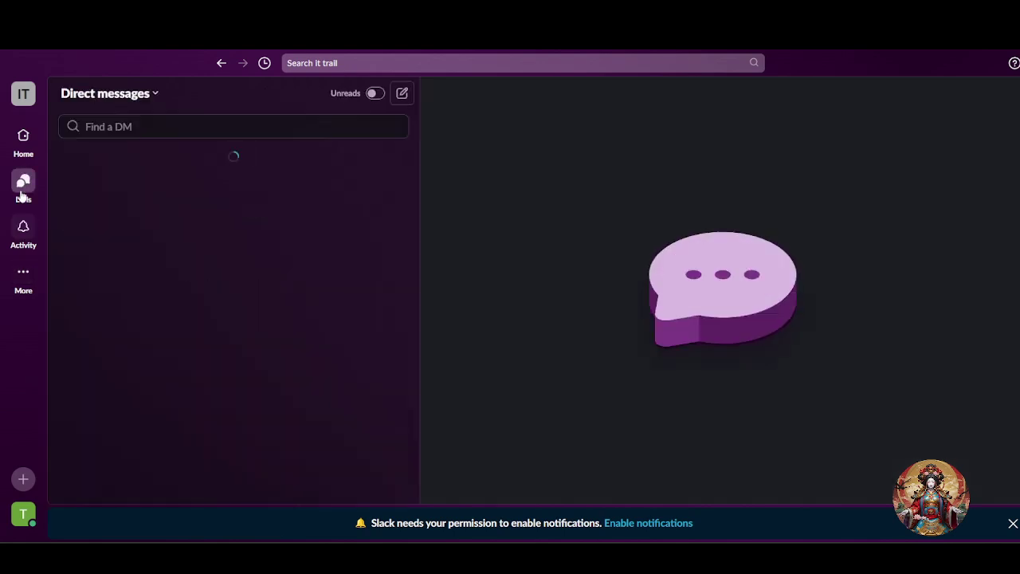
- Return to the workspace home, dismiss the "Get started with your Pro trial" banner and open a blank new message
{"action": "left_click", "coordinate": [25, 156]}
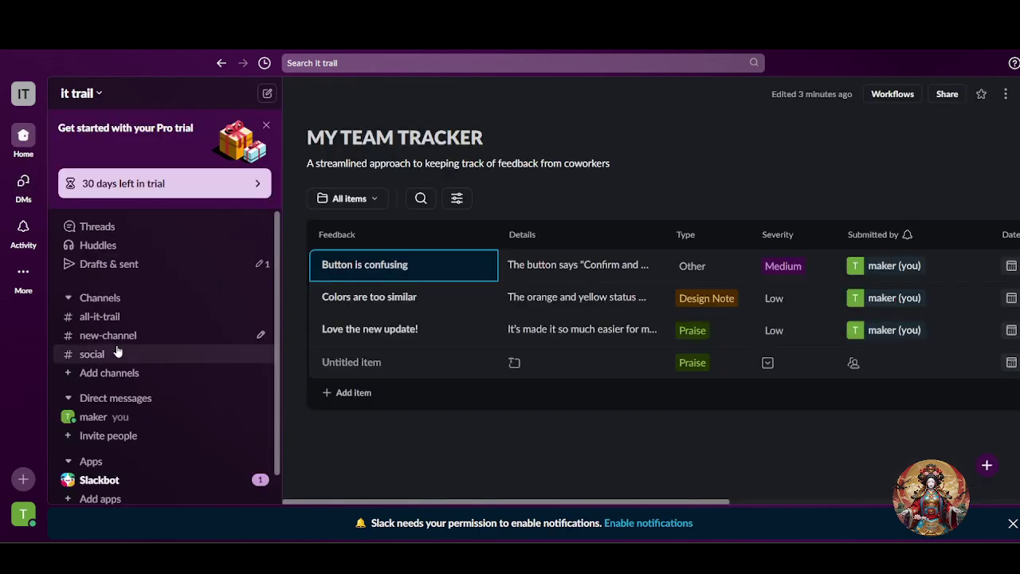
{"action": "left_click", "coordinate": [265, 120]}
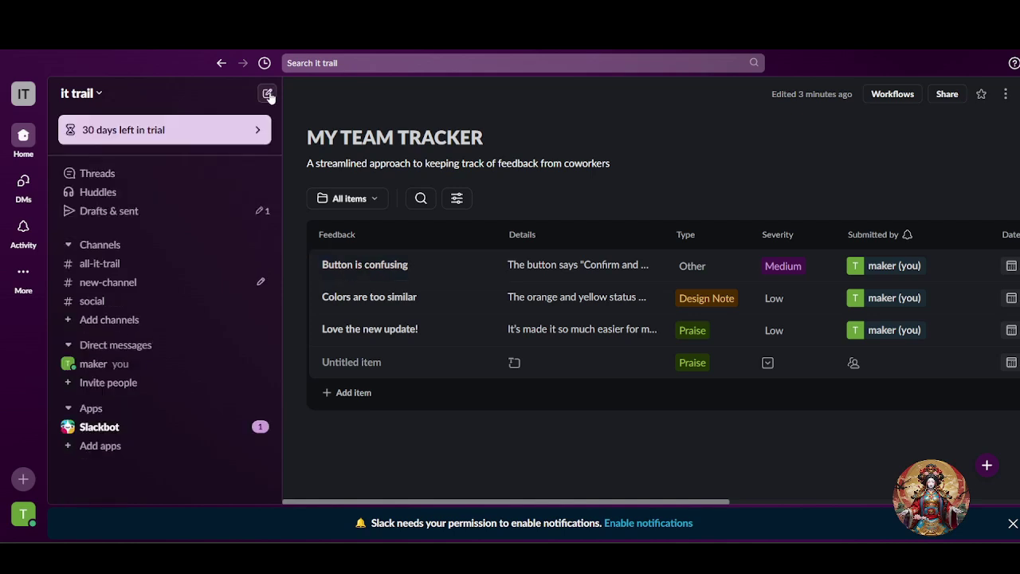
{"action": "left_click", "coordinate": [268, 94]}
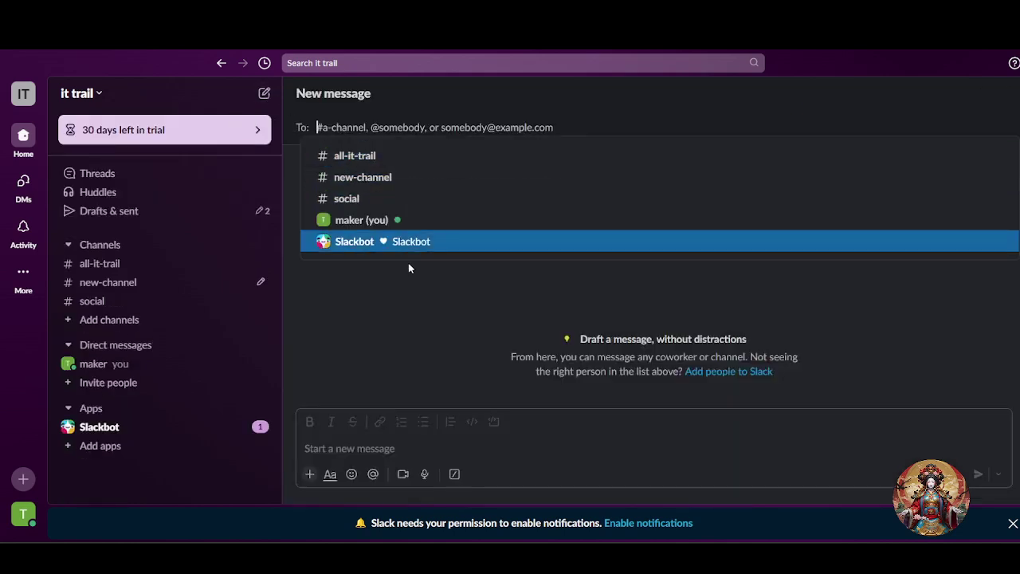
- Go back to the overview of all lists and open the MY TEAM TRACKER list
{"action": "mouse_move", "coordinate": [10, 273]}
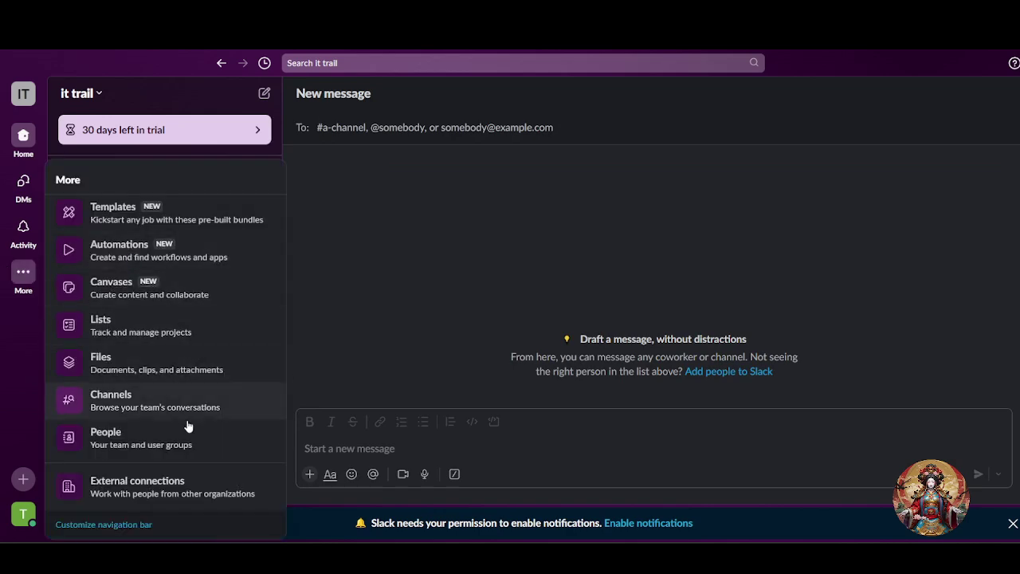
{"action": "left_click", "coordinate": [178, 331]}
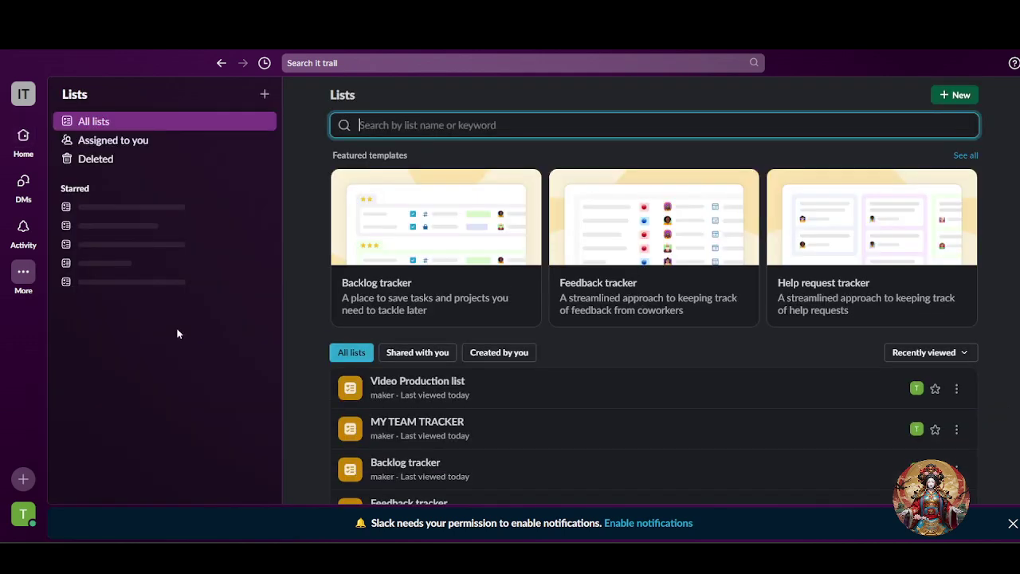
{"action": "scroll", "coordinate": [619, 332], "scroll_direction": "down", "scroll_amount": 1}
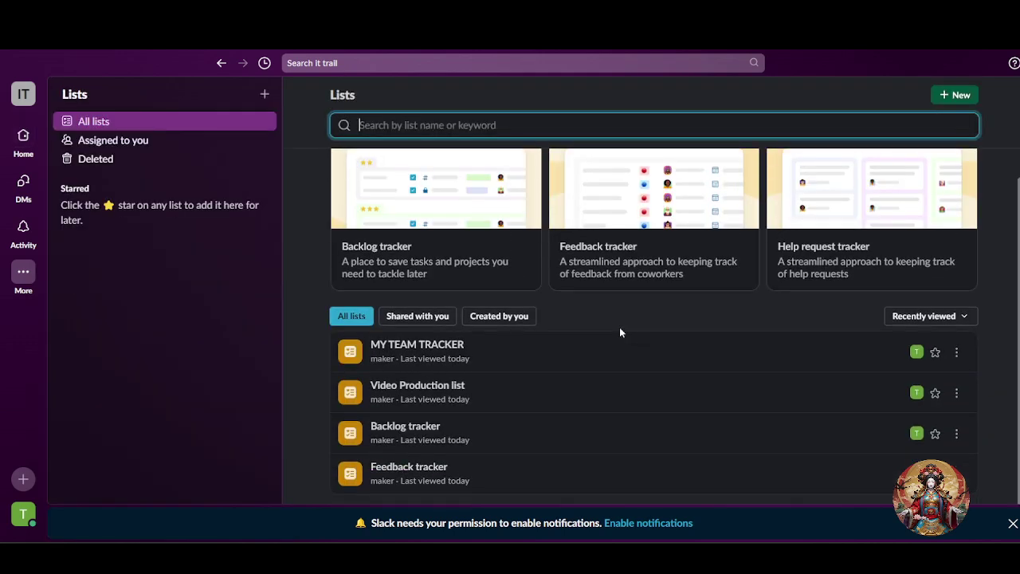
{"action": "left_click", "coordinate": [692, 342]}
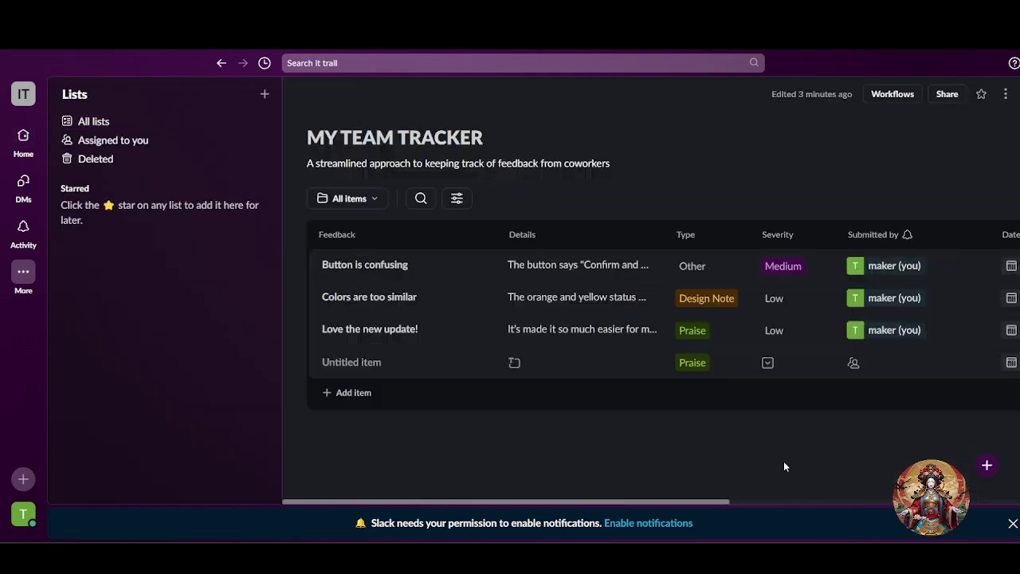
- Add a new item to the MY TEAM TRACKER list and set its Type to Pain Point
{"action": "left_click", "coordinate": [986, 466]}
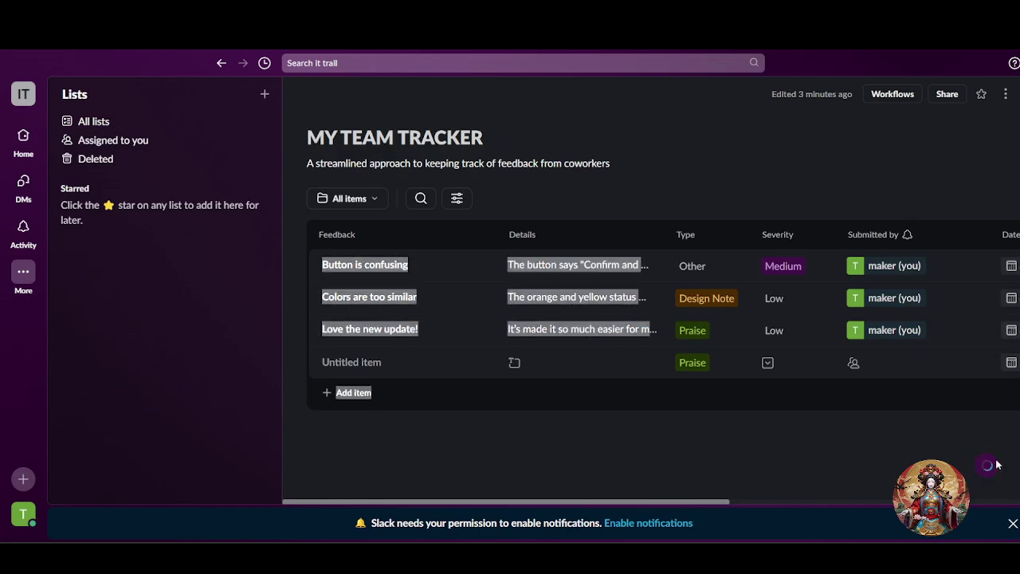
{"action": "scroll", "coordinate": [817, 342], "scroll_direction": "down", "scroll_amount": 5}
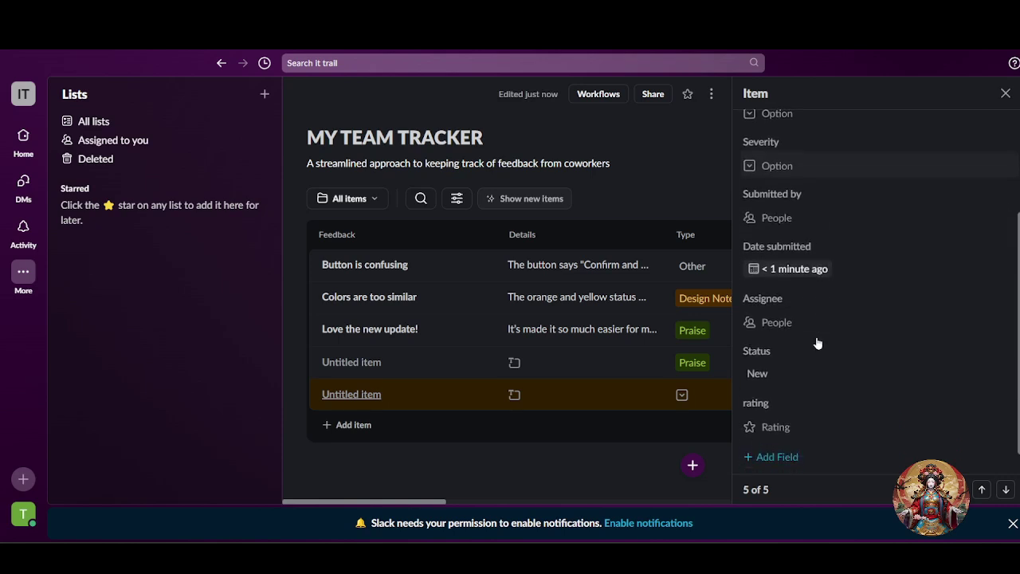
{"action": "scroll", "coordinate": [817, 343], "scroll_direction": "up", "scroll_amount": 5}
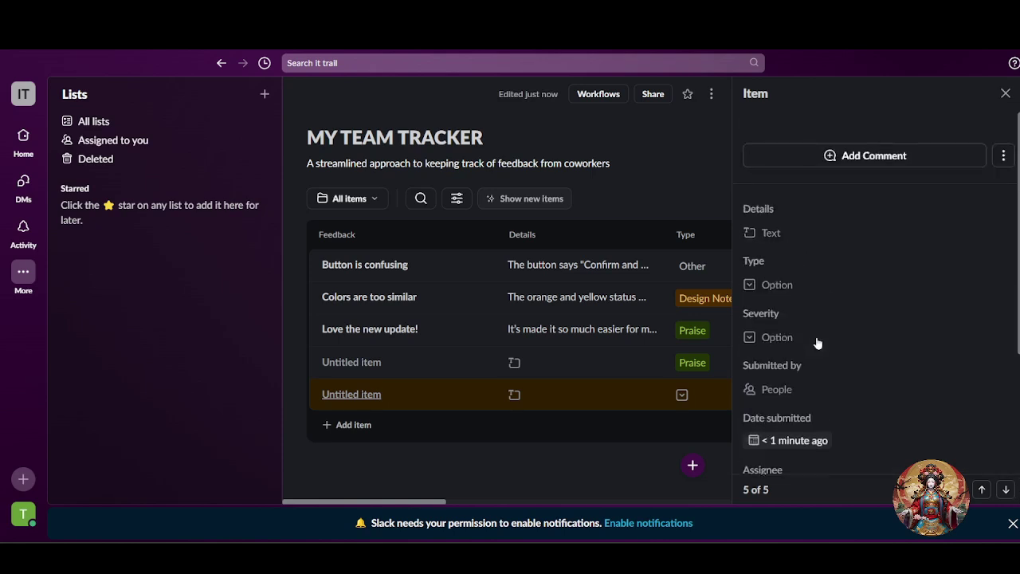
{"action": "left_click", "coordinate": [785, 287]}
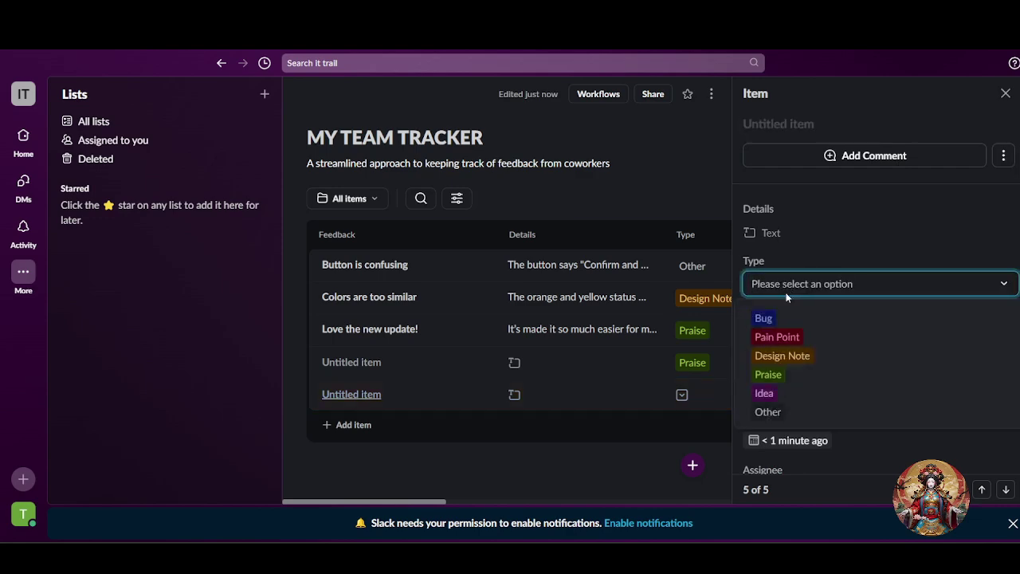
{"action": "left_click", "coordinate": [786, 337]}
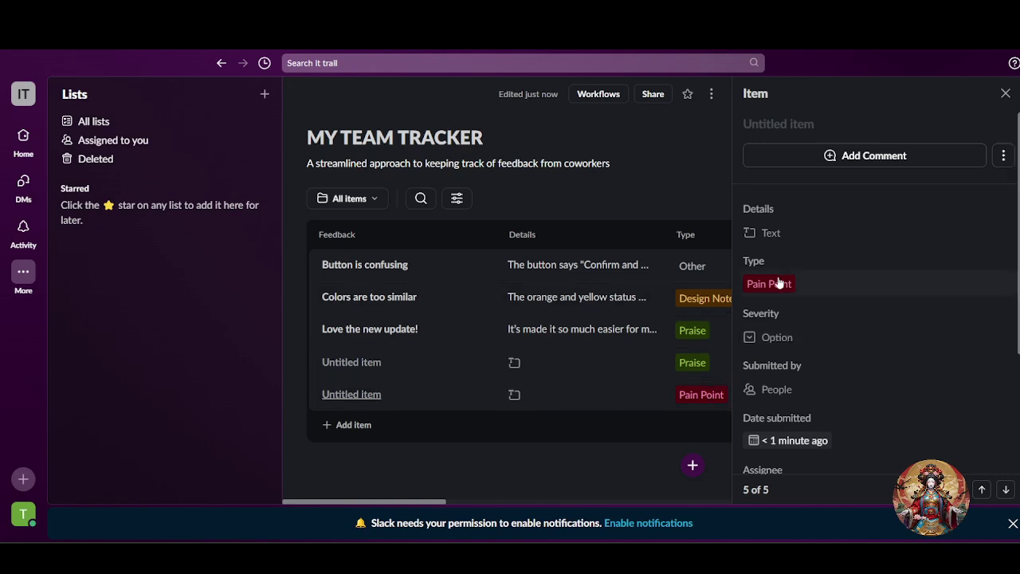
{"action": "left_click", "coordinate": [840, 275]}
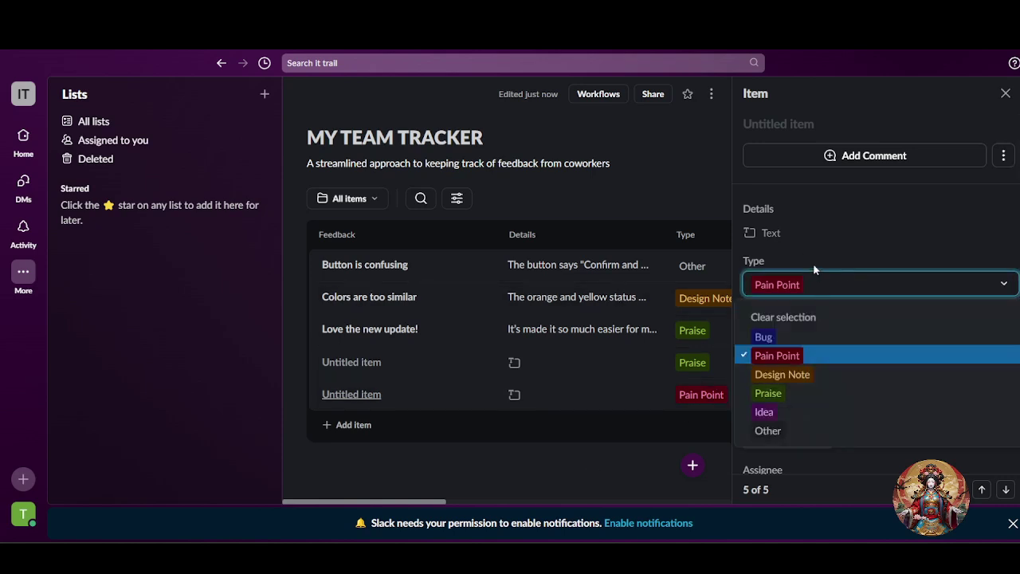
- View the new item's comment thread, then close the item without adding a comment
{"action": "left_click", "coordinate": [909, 154]}
{"action": "left_click", "coordinate": [909, 154]}
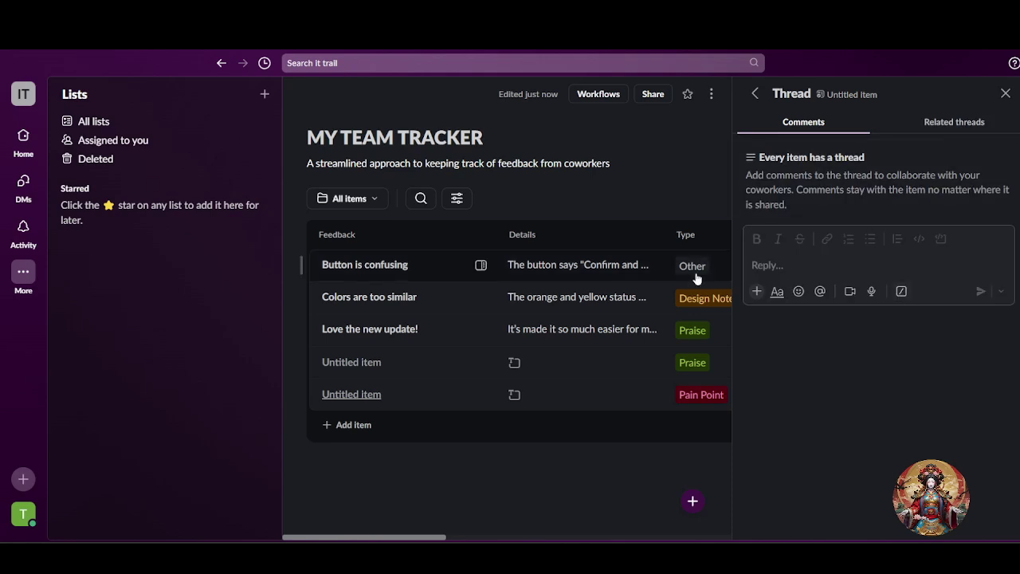
{"action": "left_click", "coordinate": [1006, 94]}
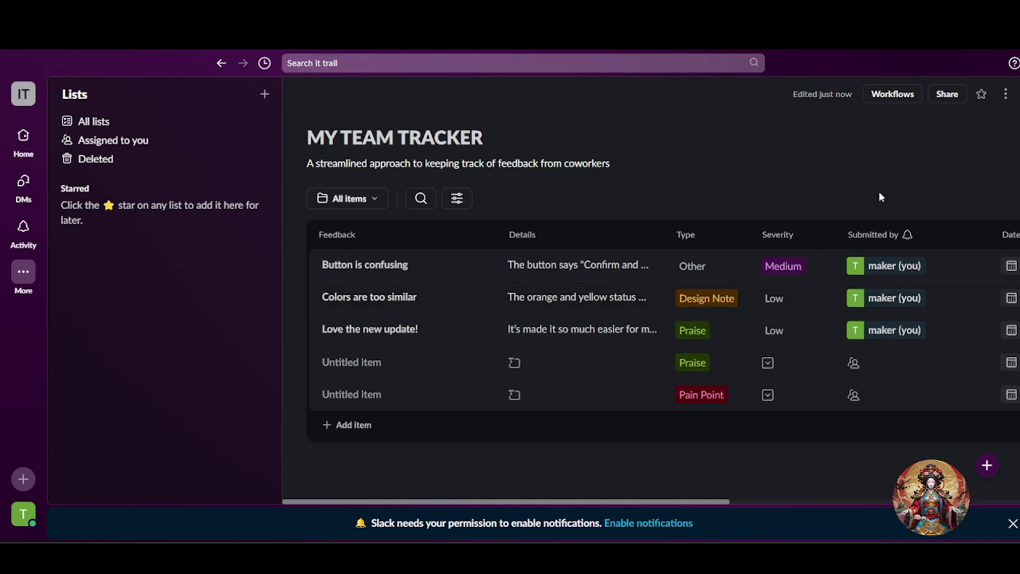
- Copy the link to the MY TEAM TRACKER list from its sharing options, leaving access unchanged
{"action": "left_click", "coordinate": [949, 96]}
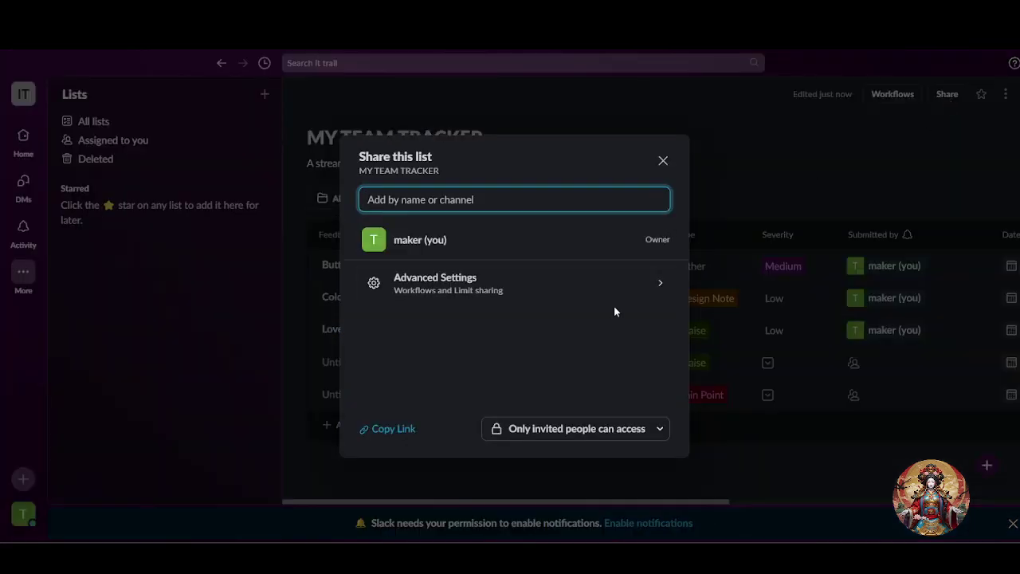
{"action": "left_click", "coordinate": [396, 428]}
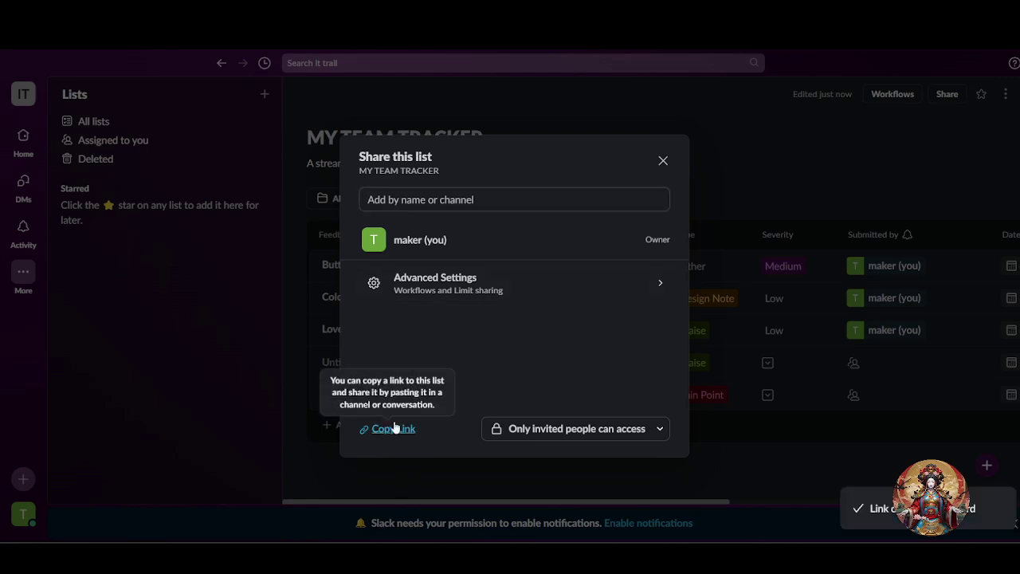
{"action": "left_click", "coordinate": [662, 158]}
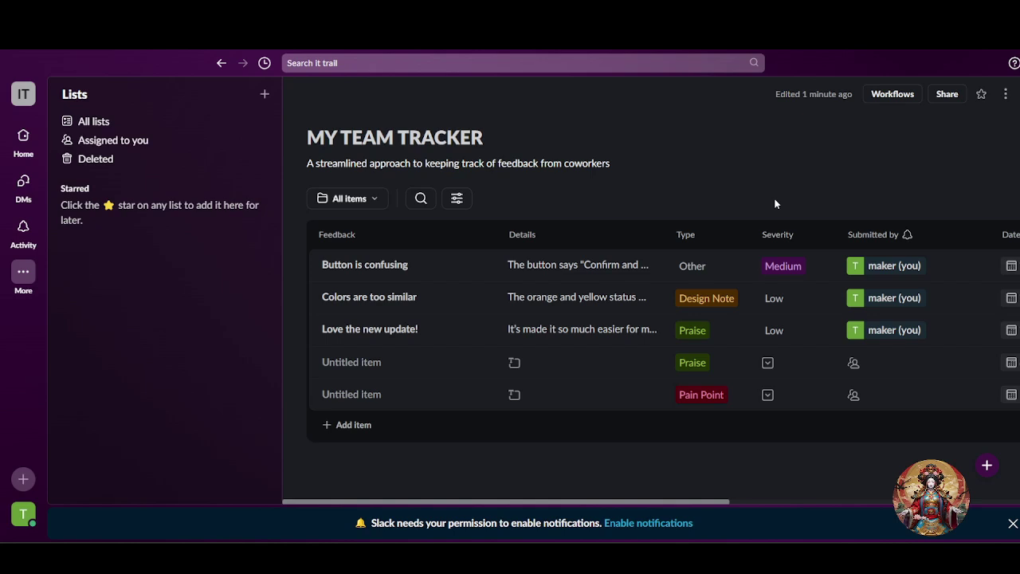
- Check which fields the MY TEAM TRACKER list can be filtered by, applying no filter
{"action": "left_click", "coordinate": [457, 200]}
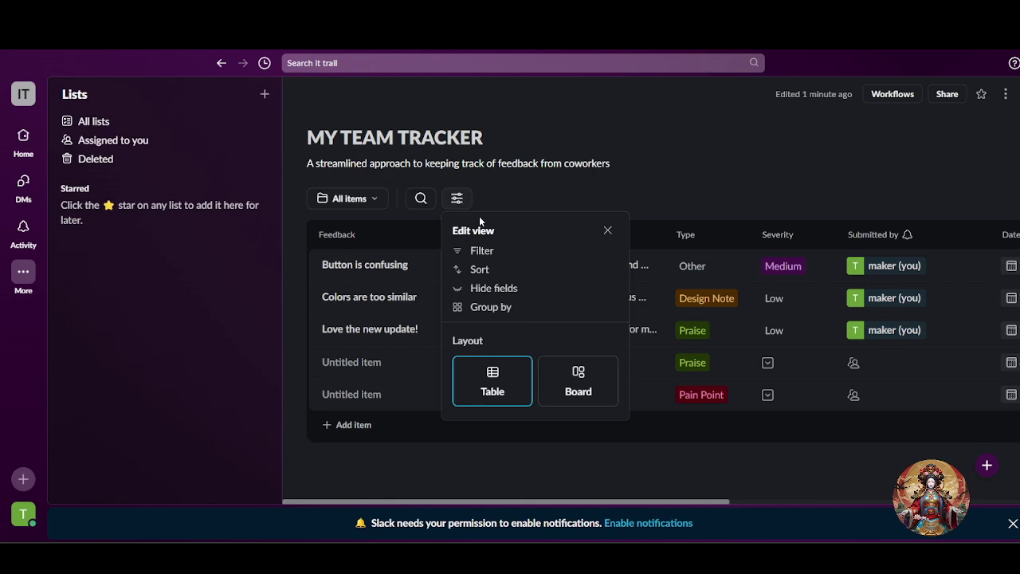
{"action": "left_click", "coordinate": [482, 252]}
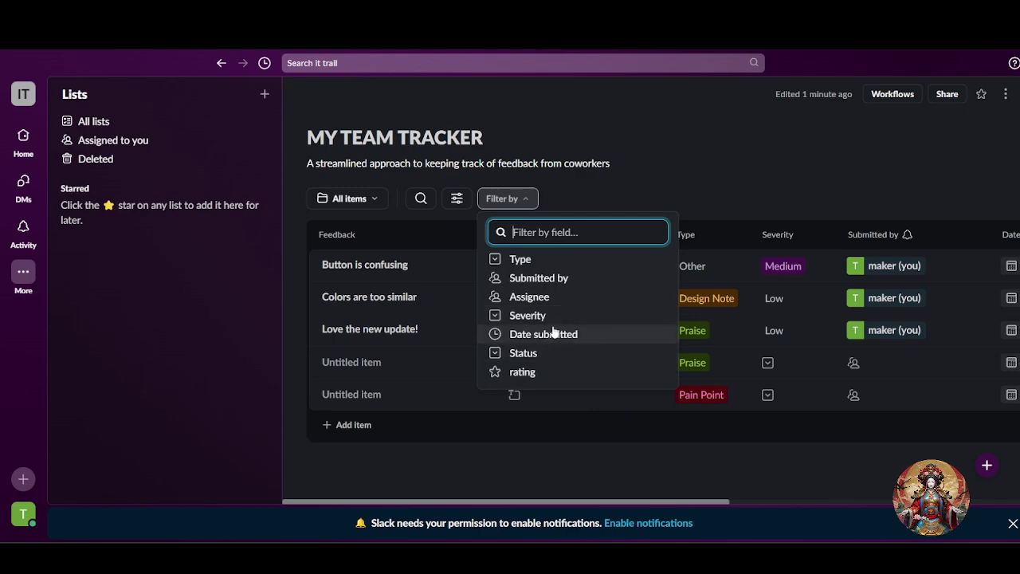
{"action": "left_click", "coordinate": [518, 199]}
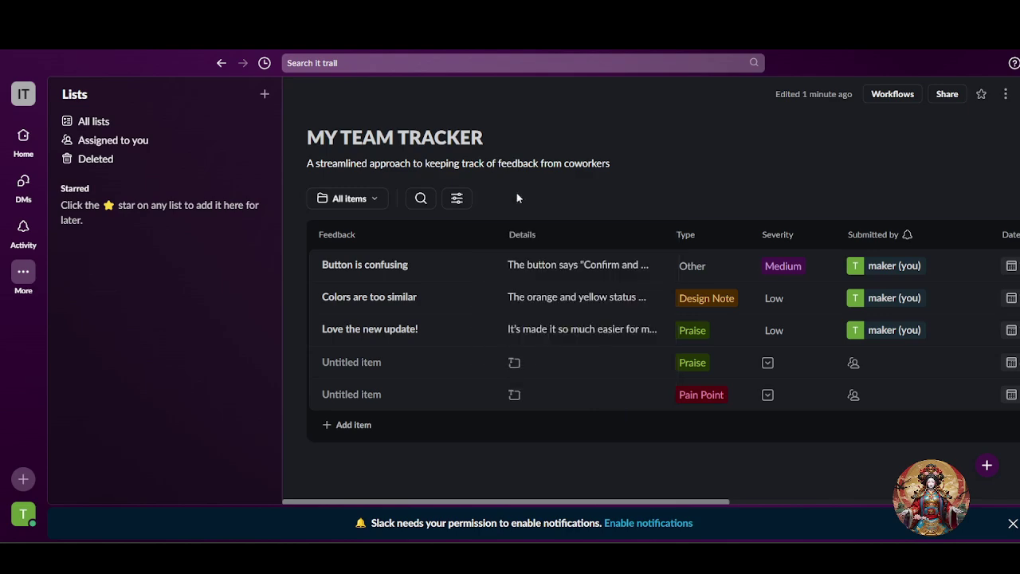
- Check which fields the MY TEAM TRACKER list can be sorted by, applying no sort
{"action": "left_click", "coordinate": [464, 197]}
{"action": "left_click", "coordinate": [485, 267]}
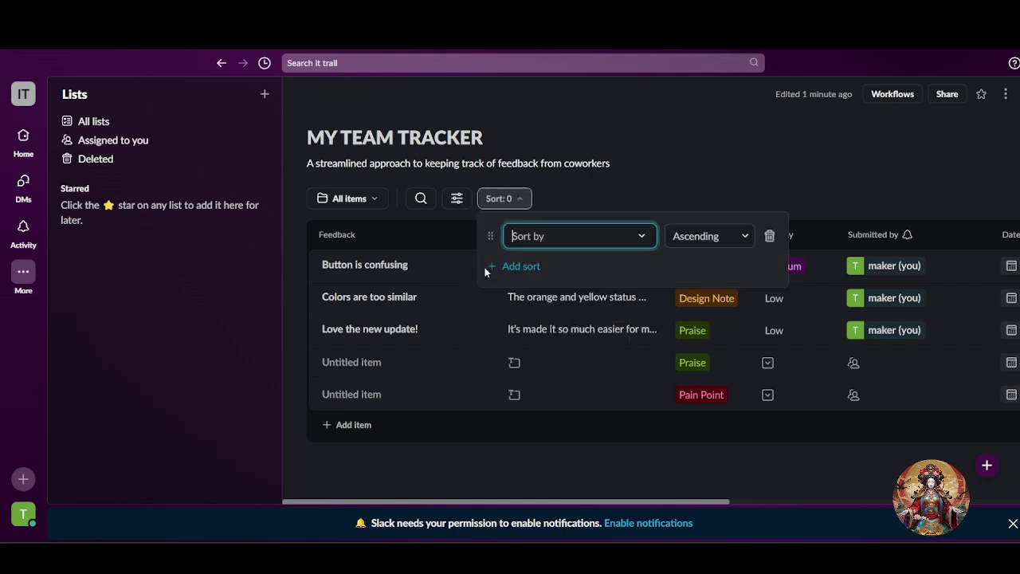
{"action": "left_click", "coordinate": [632, 231]}
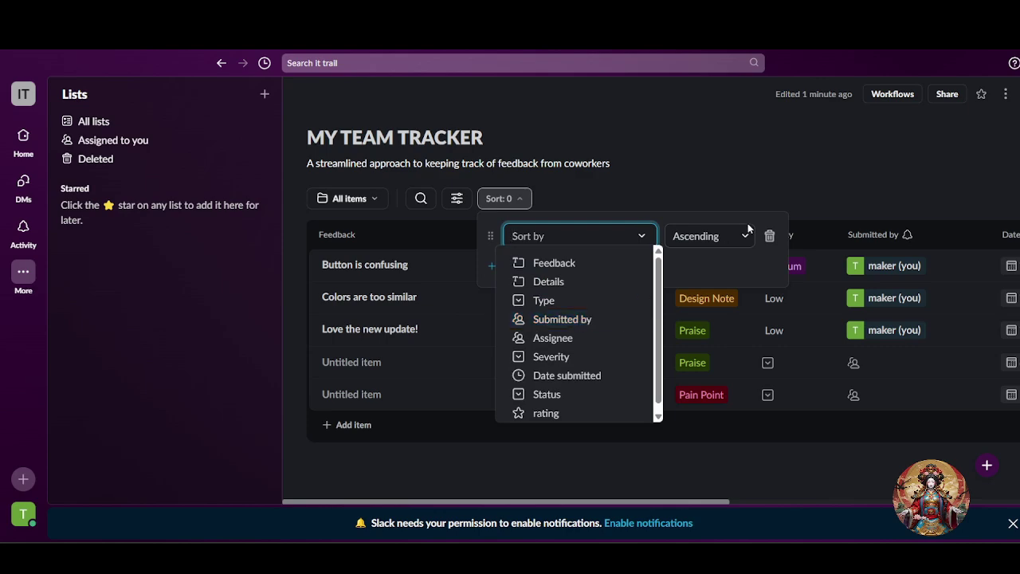
{"action": "left_click", "coordinate": [727, 213]}
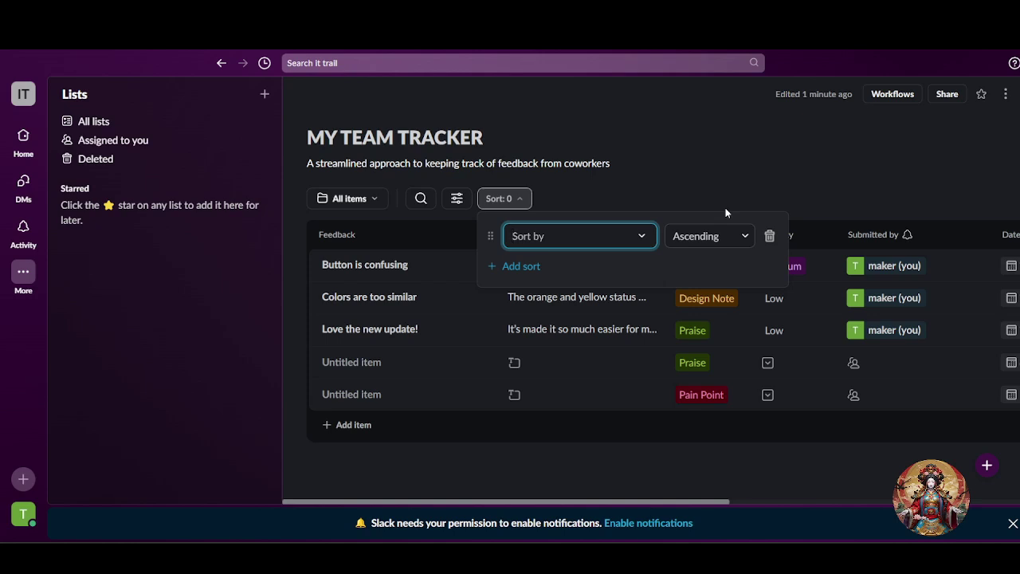
{"action": "left_click", "coordinate": [743, 169]}
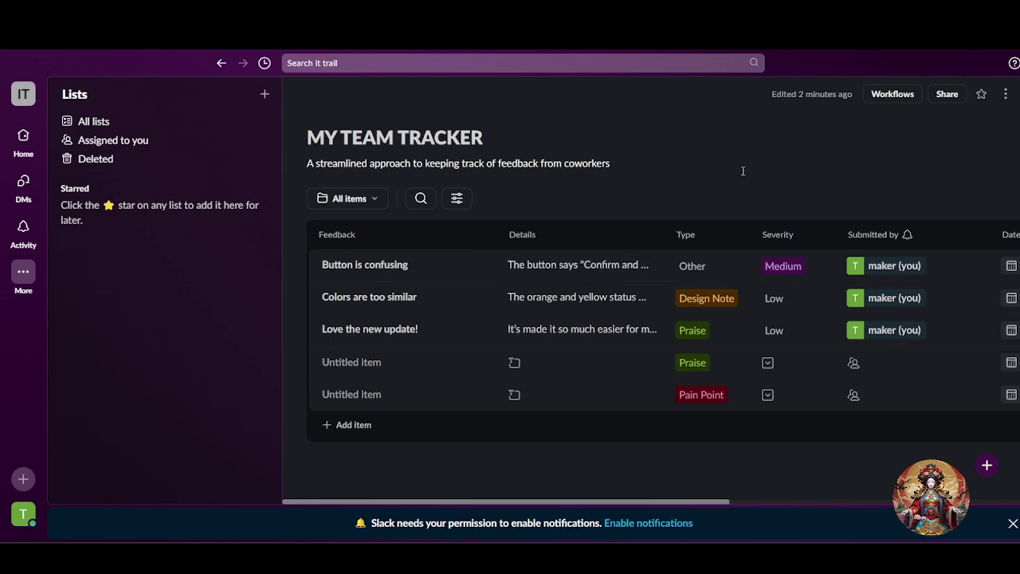